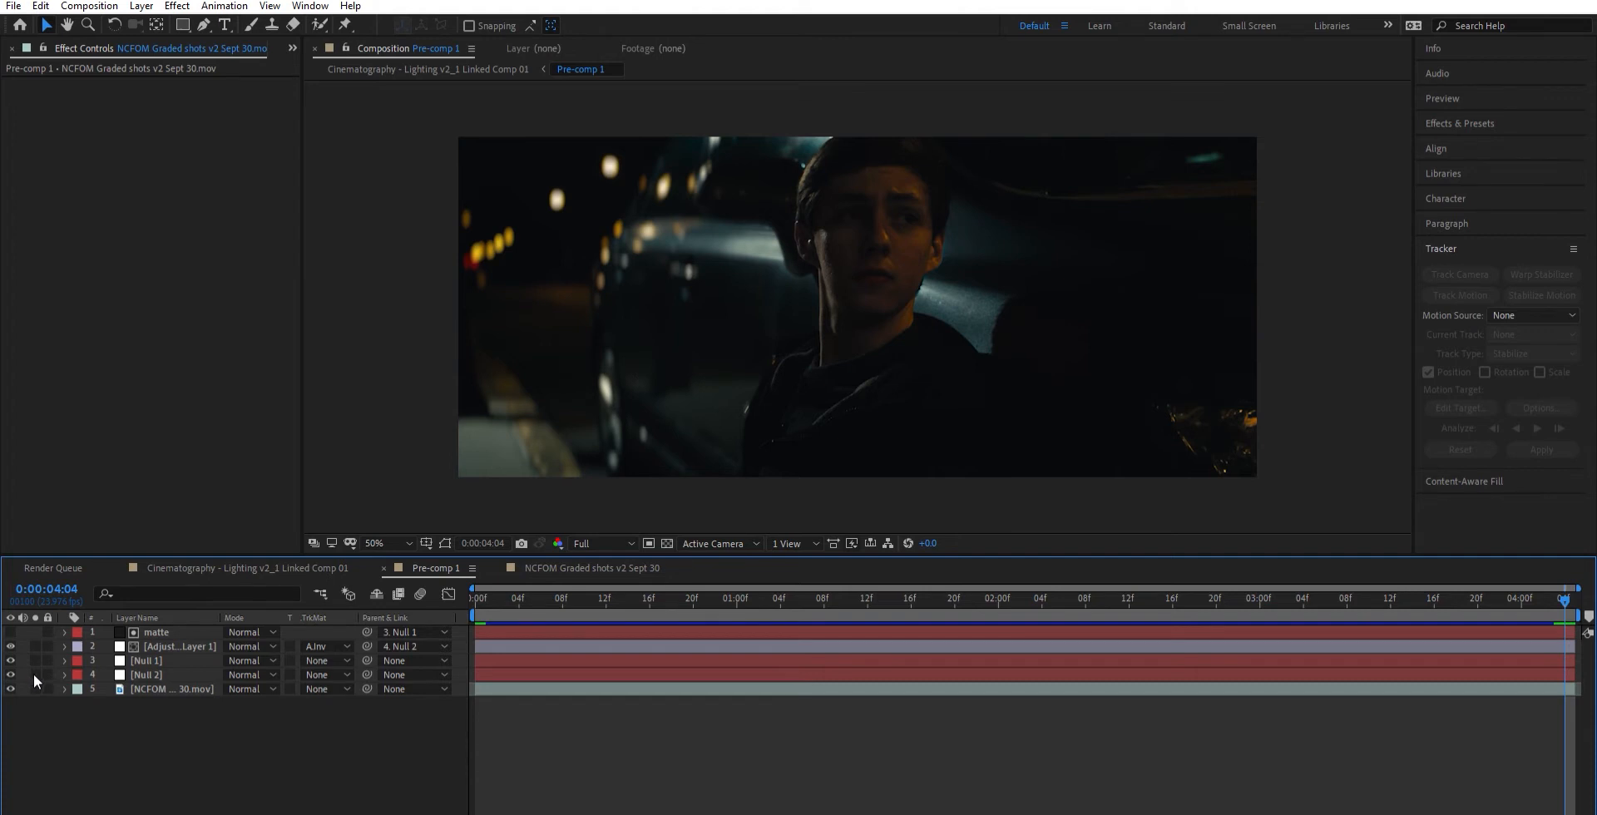
- Open the NCFOM Graded shots v2 Sept 30 composition and preview it from the first frame
click(35, 687)
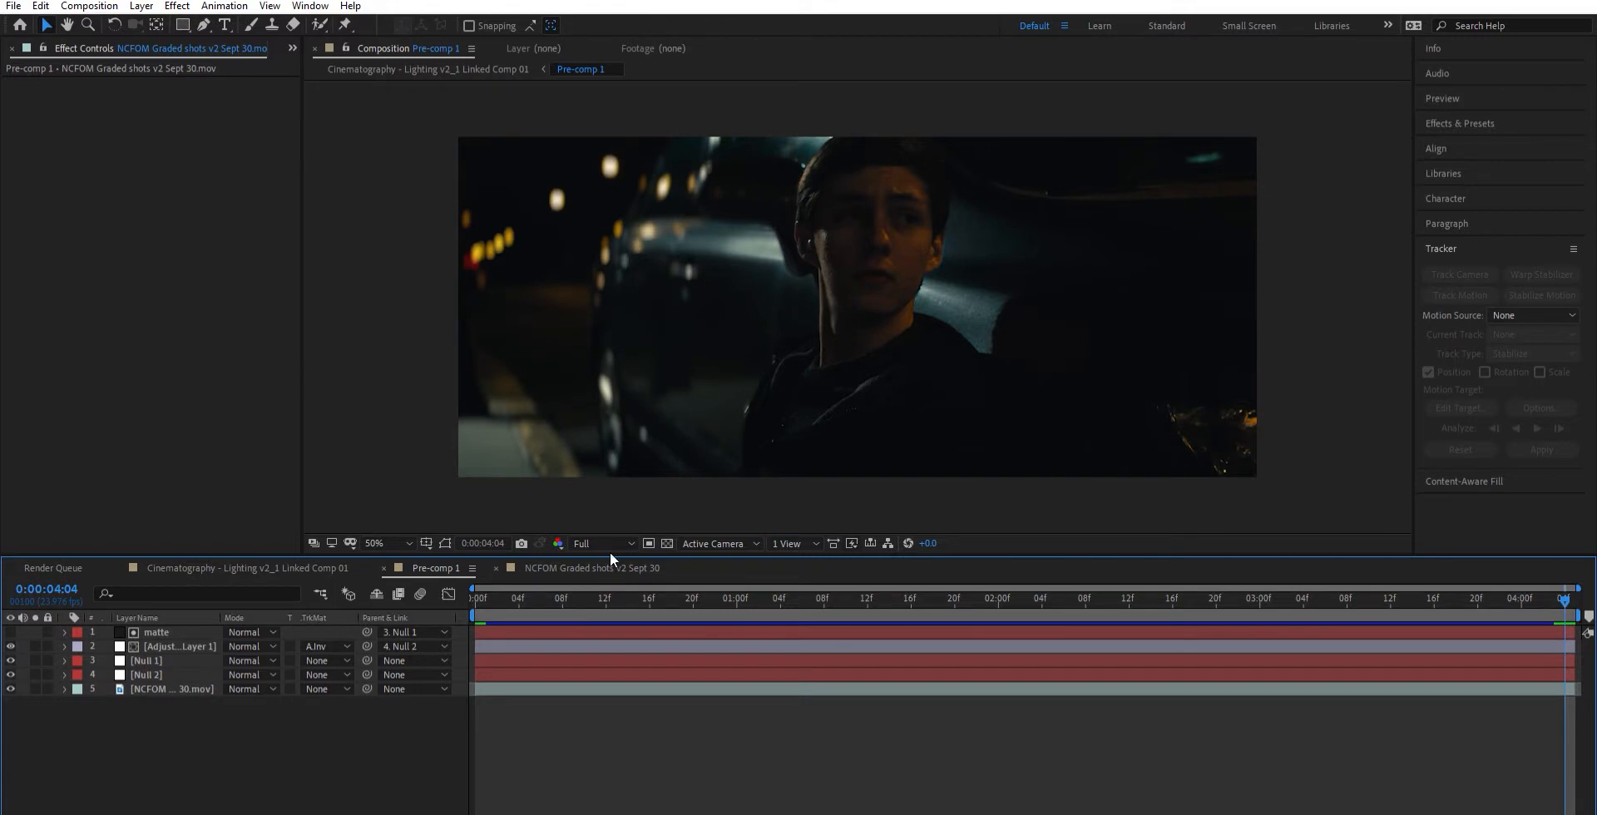
click(613, 565)
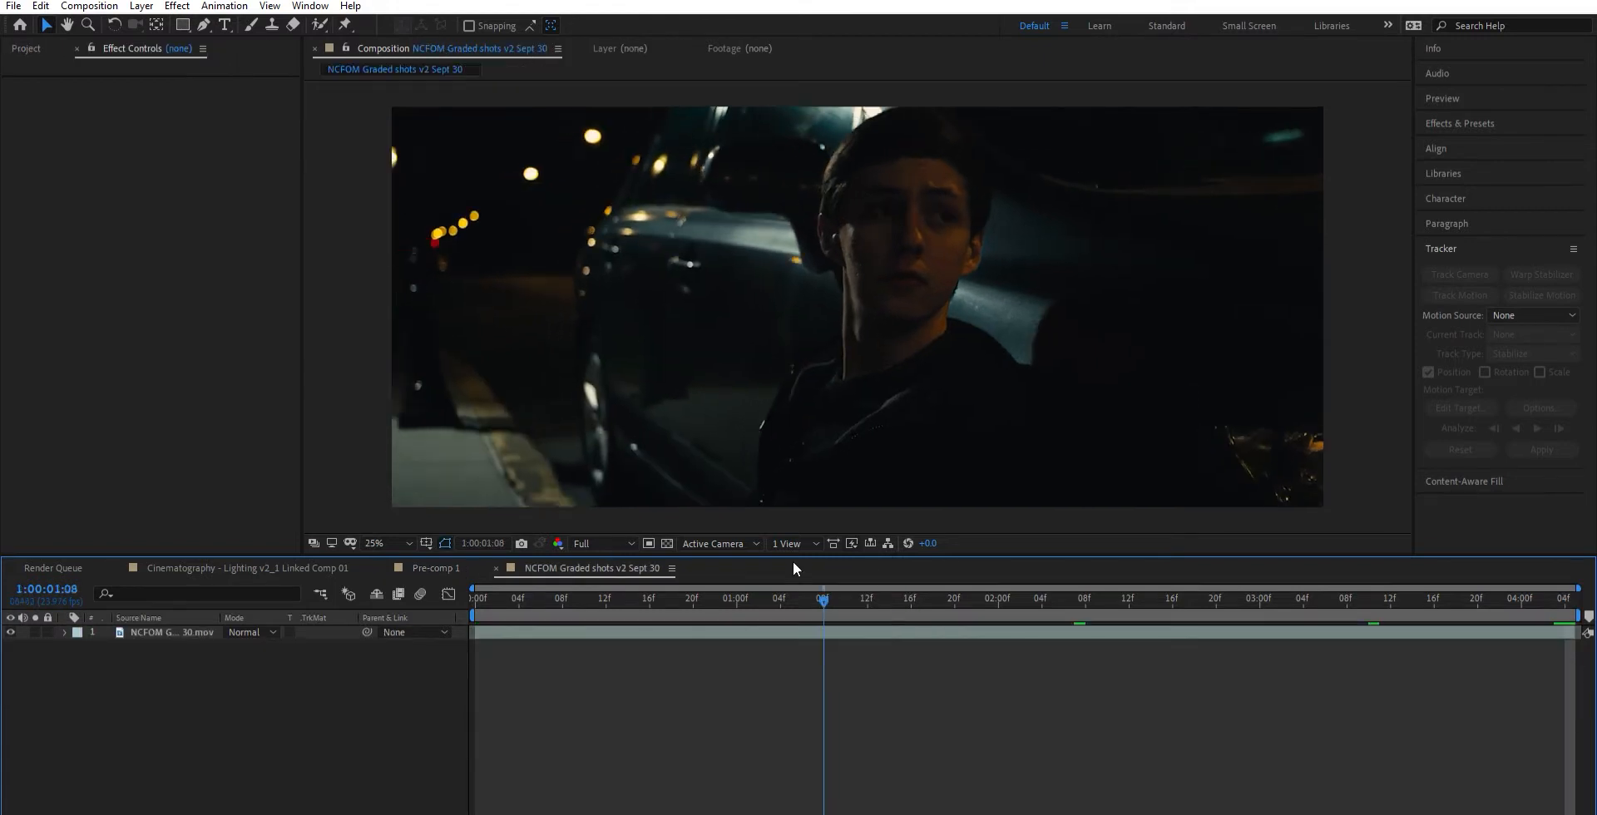
drag(474, 599, 459, 563)
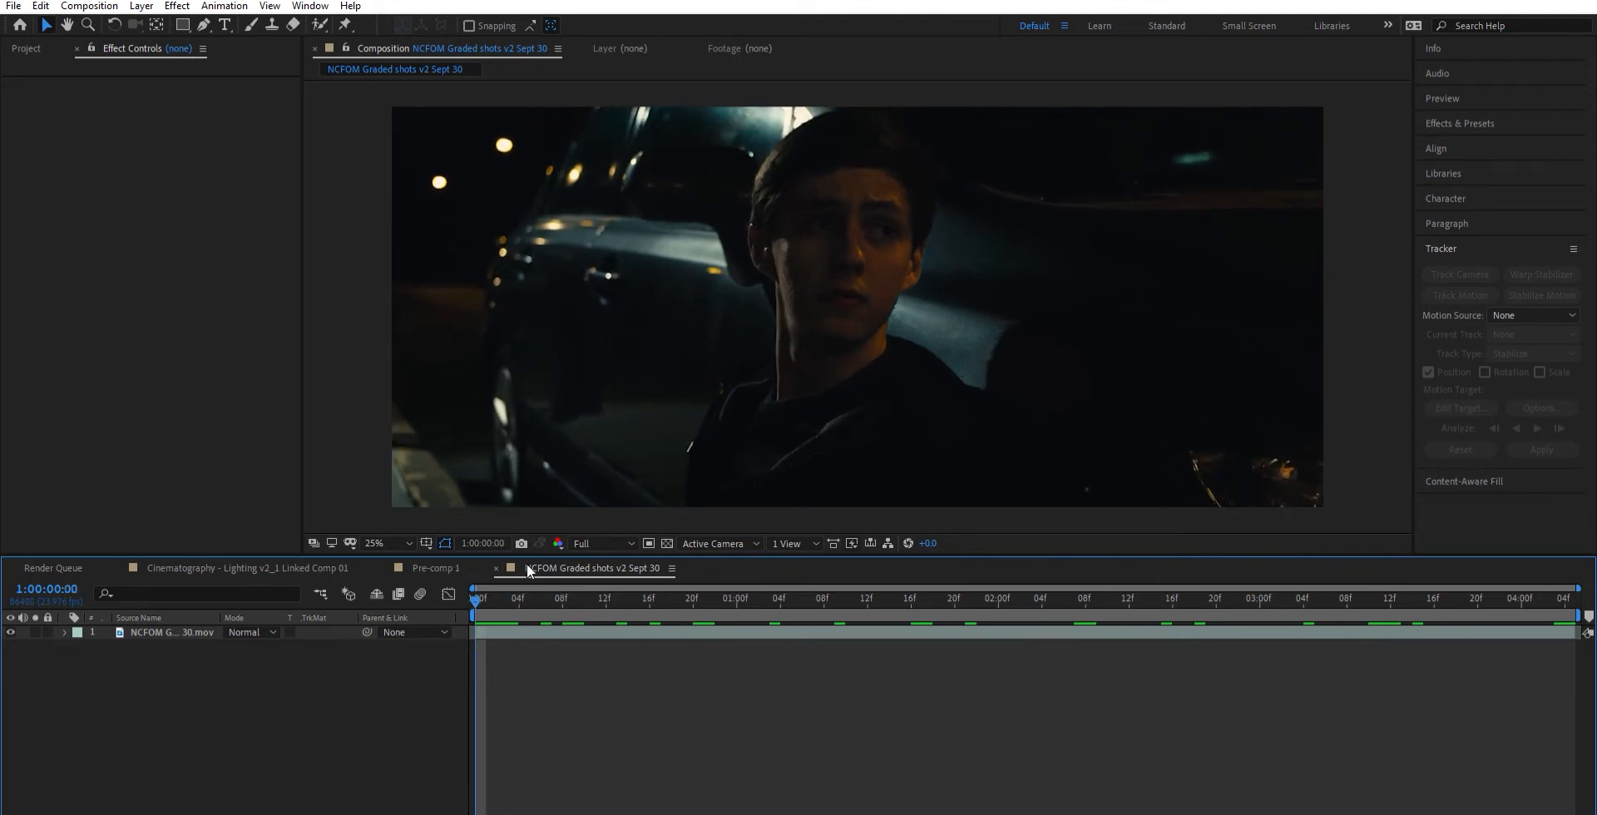
key(space)
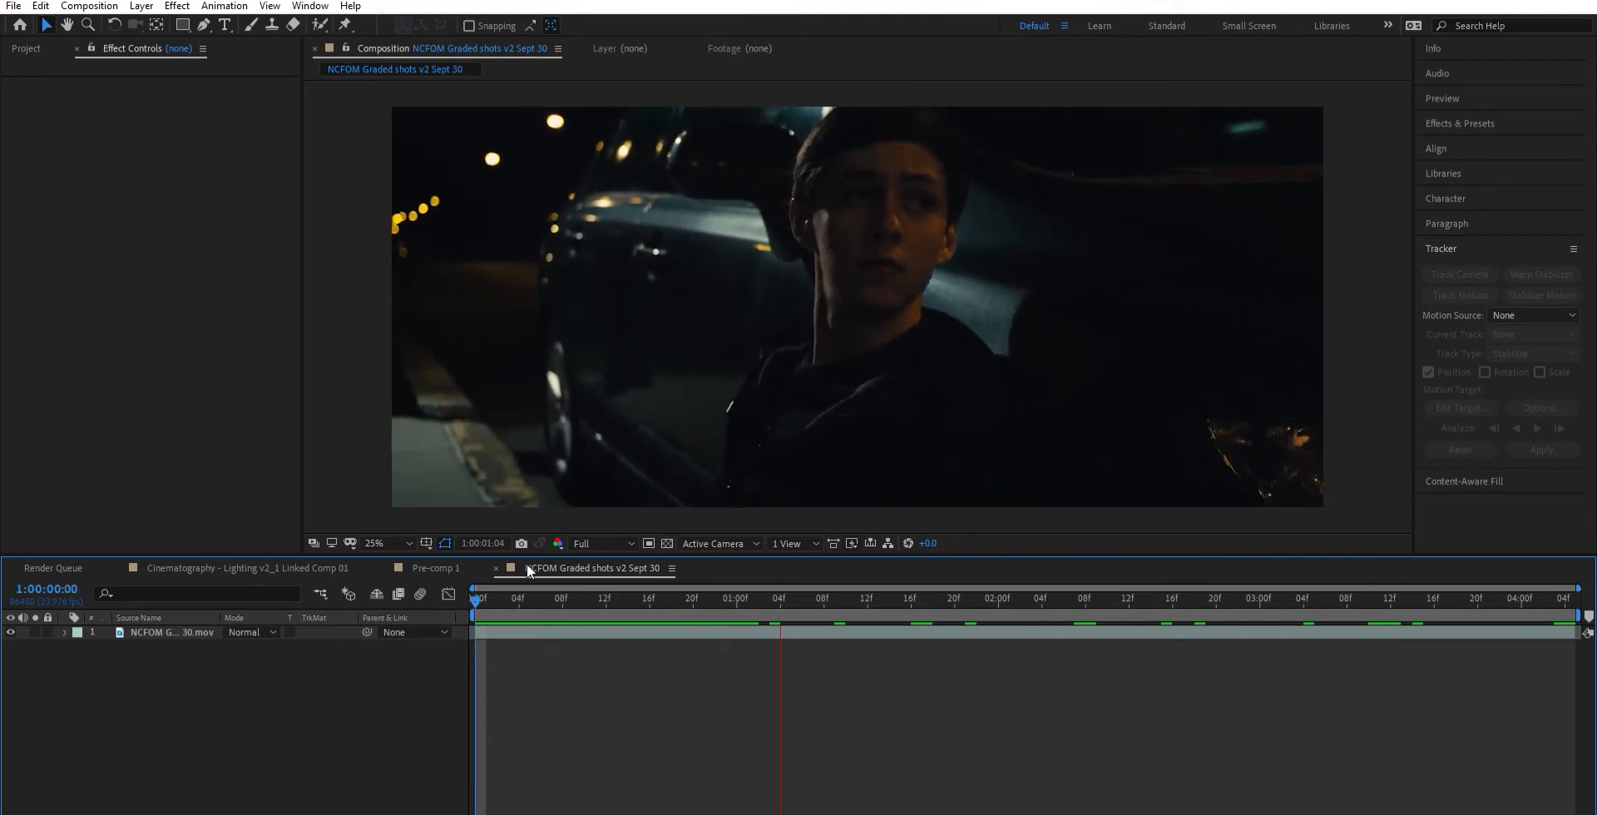
key(space)
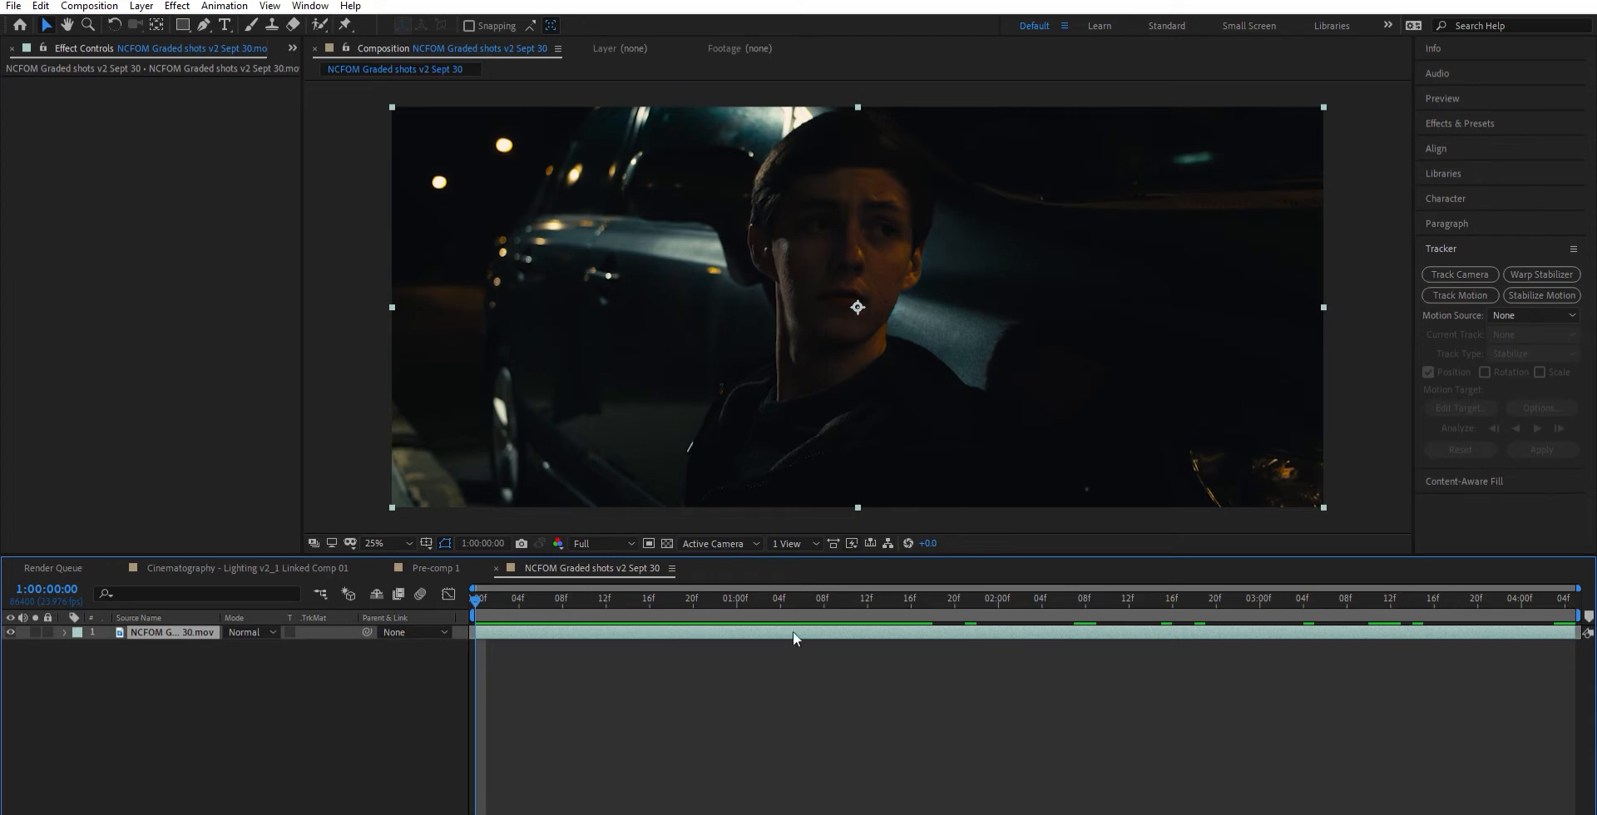
- Start a motion track on the footage layer and fit Track Point 1 tightly around the bright spot inside the man's ear
click(1458, 289)
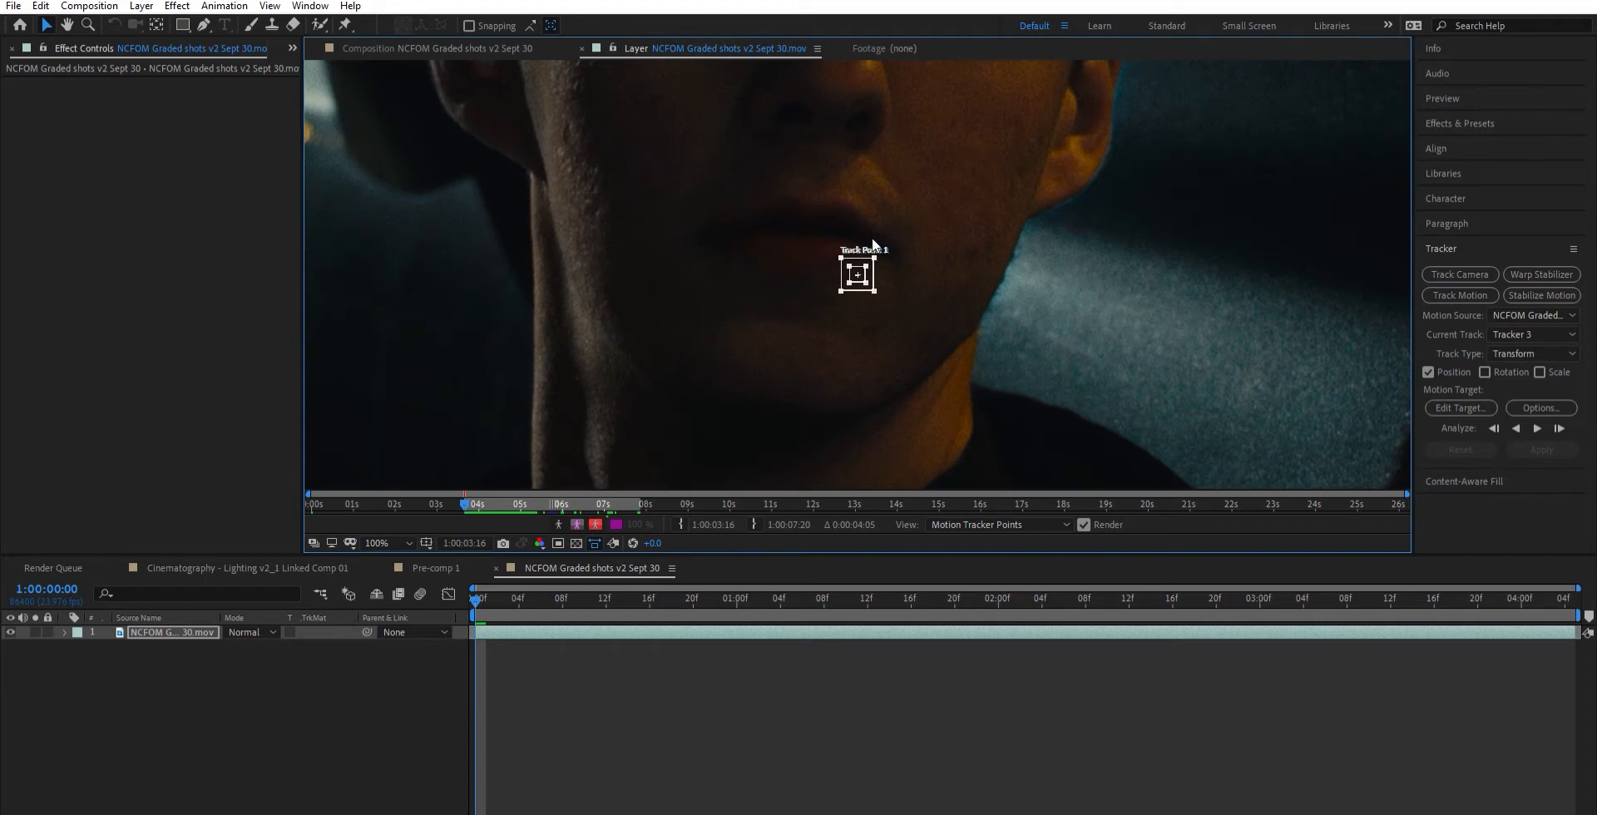
drag(874, 259, 927, 227)
drag(866, 266, 743, 166)
scroll(707, 158, up, 1)
drag(935, 286, 922, 281)
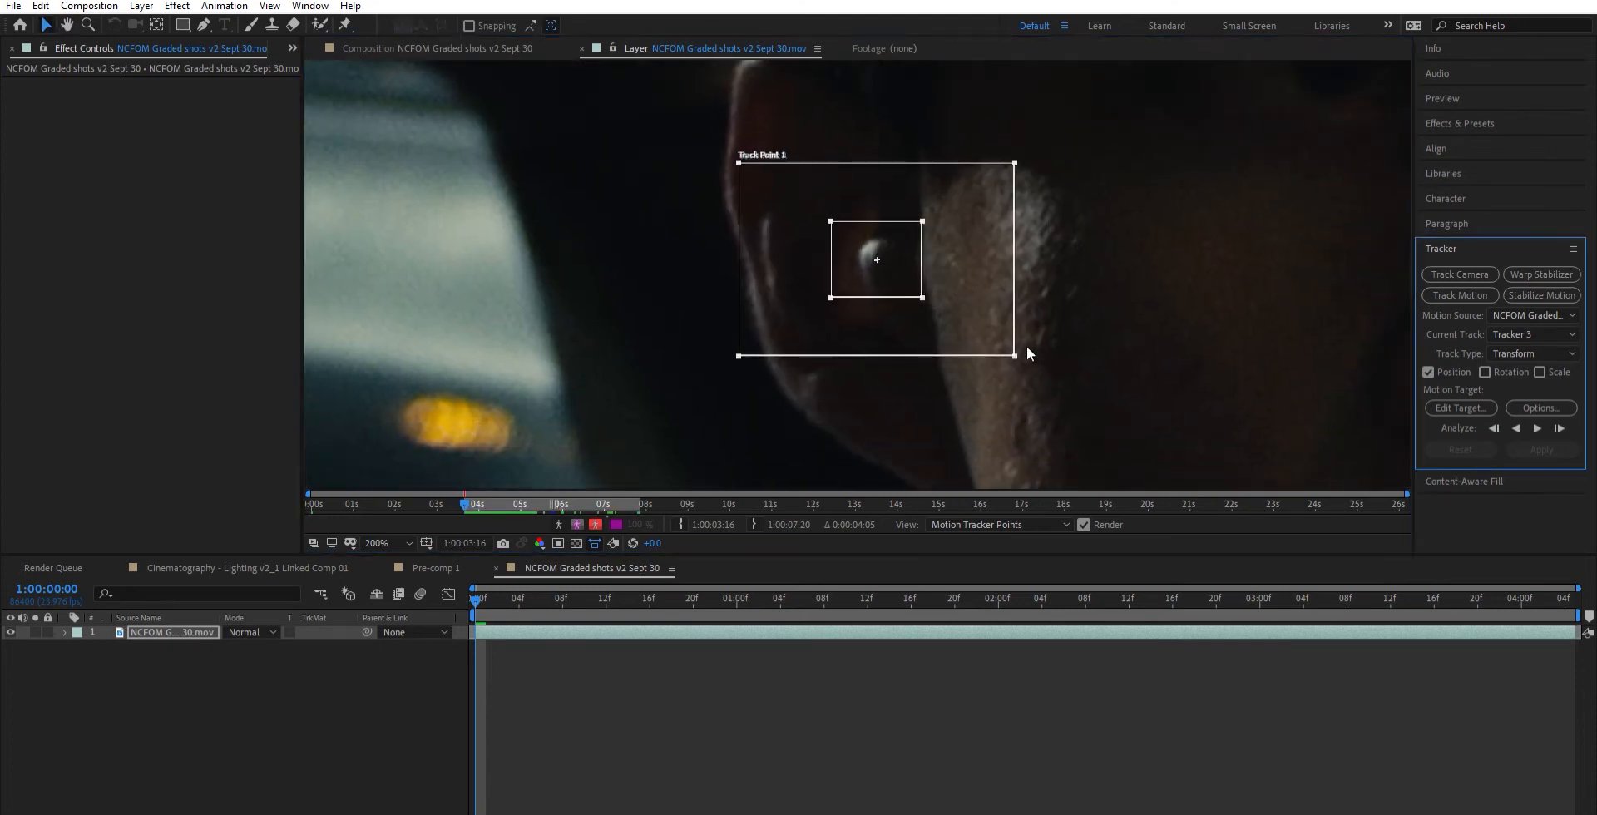
drag(1014, 342, 961, 318)
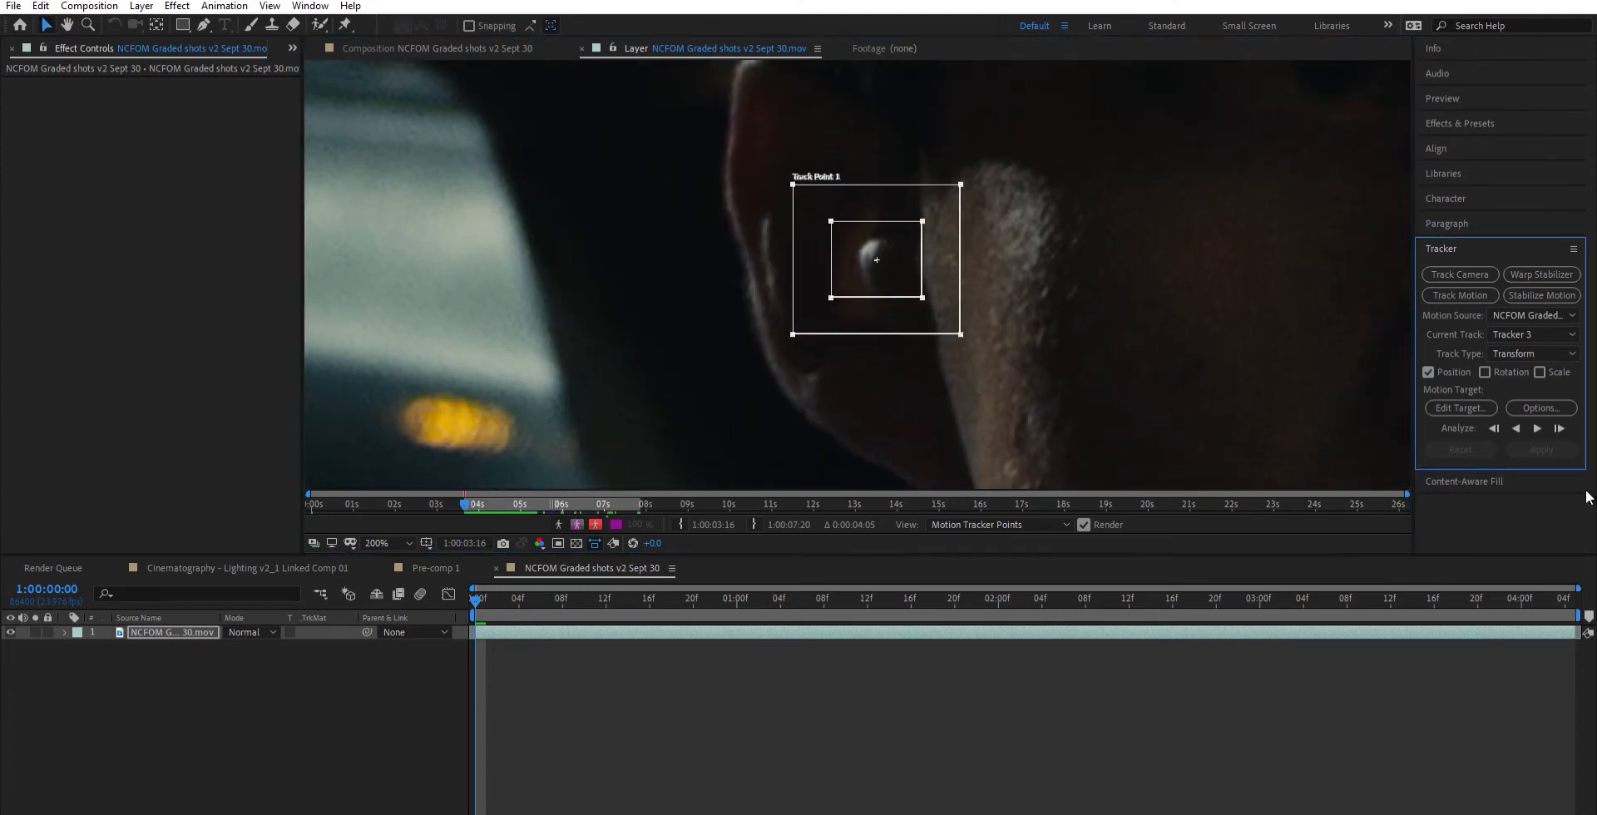
- Enable rotation tracking, fit Track Point 2 over the highlight on the upper ear, and analyze the clip forward
click(1485, 372)
drag(895, 215, 831, 62)
drag(826, 100, 838, 104)
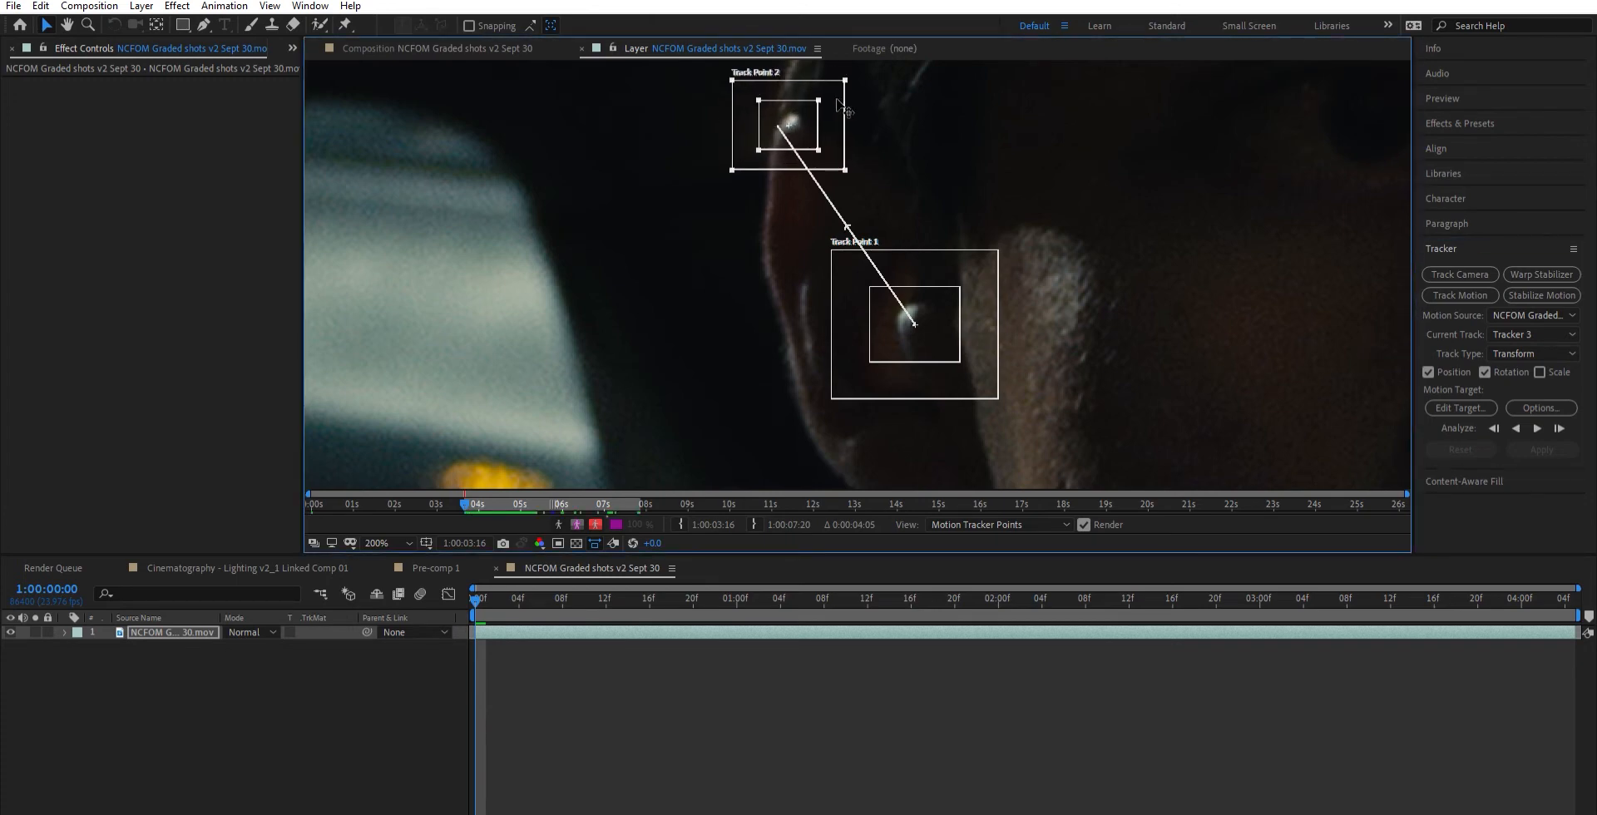
click(1537, 428)
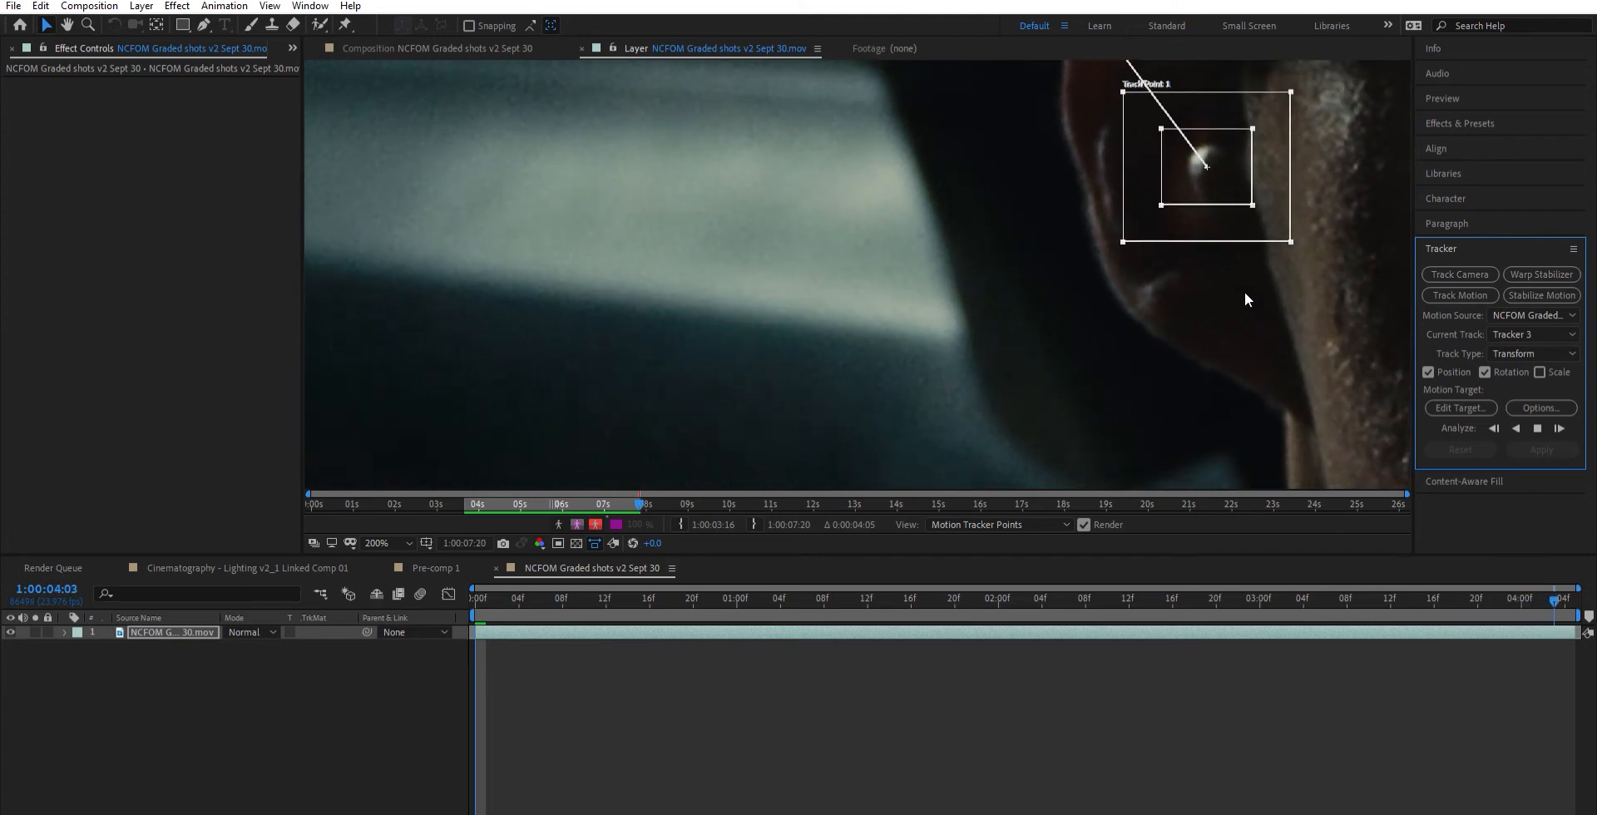
scroll(1011, 293, down, 4)
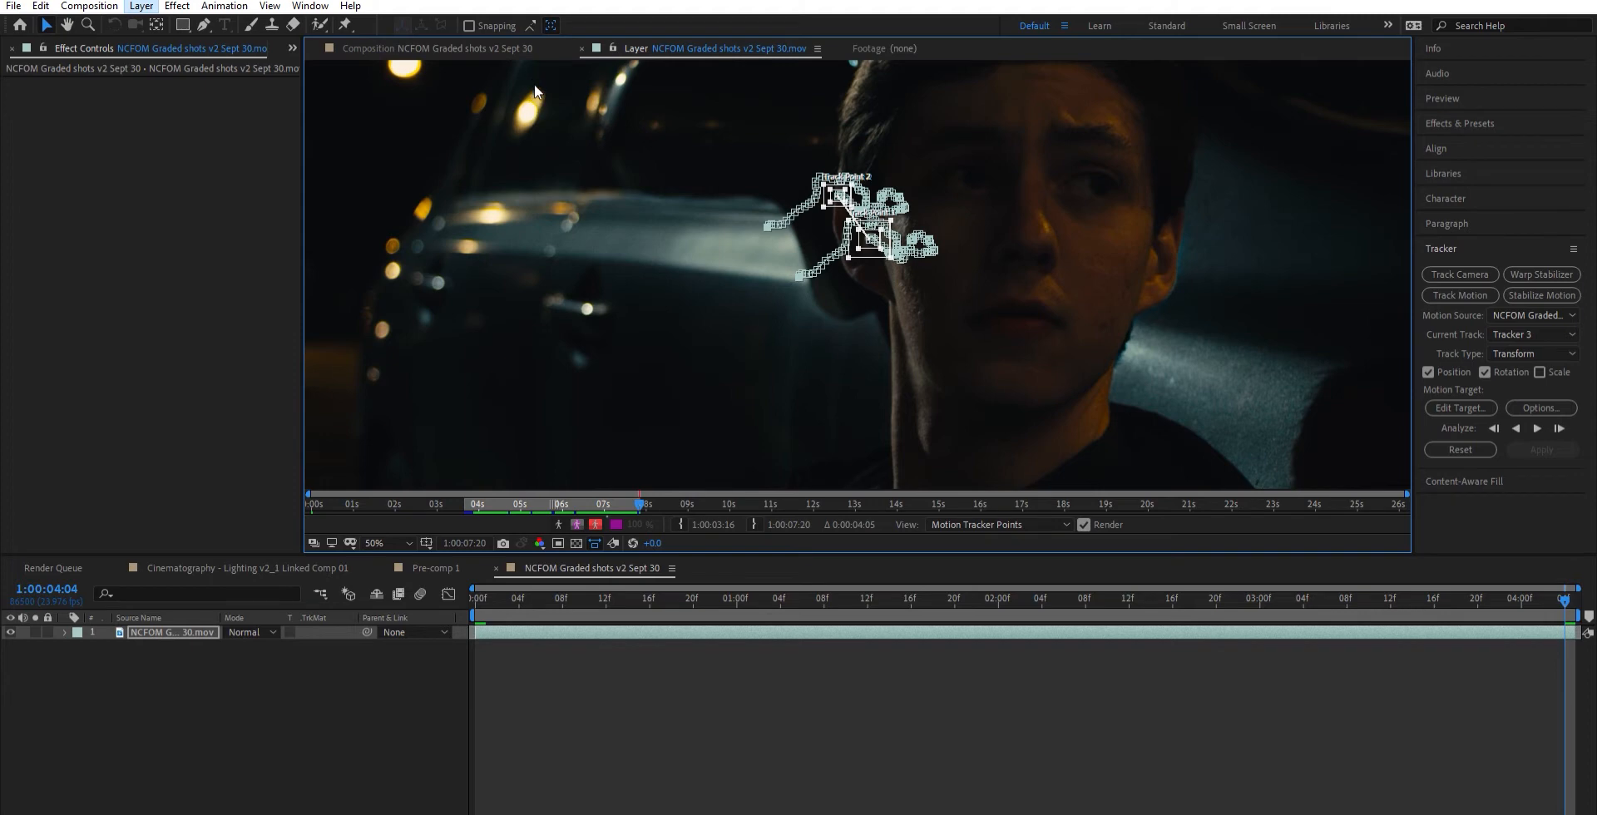
- Add a null object, set it as the motion target, and apply the tracked position and rotation to it
key(ctrl+alt+shift+y)
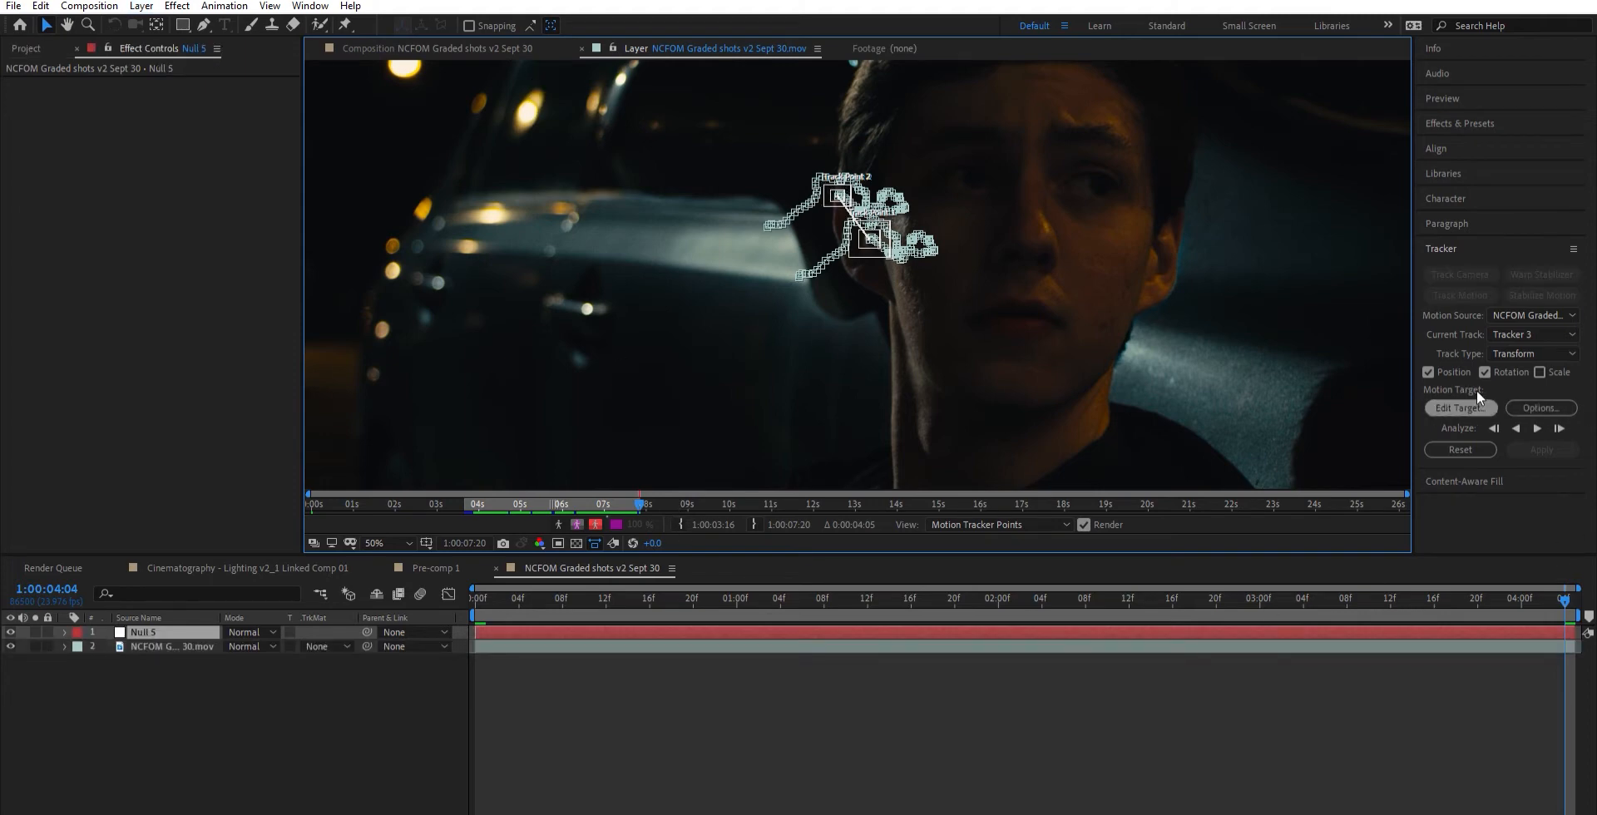
key(ctrl+Down)
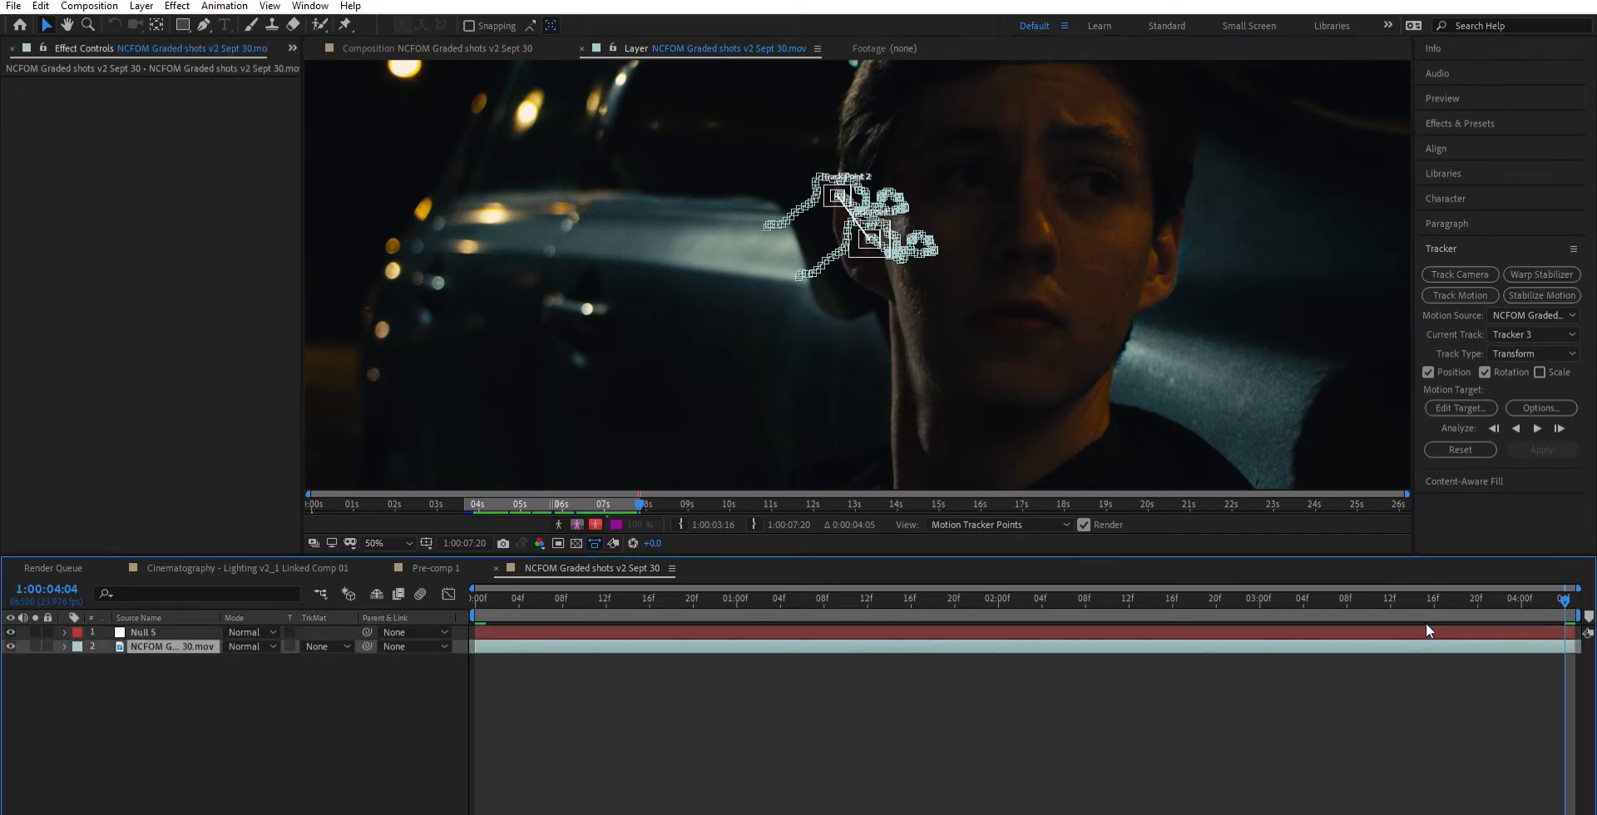
click(1466, 403)
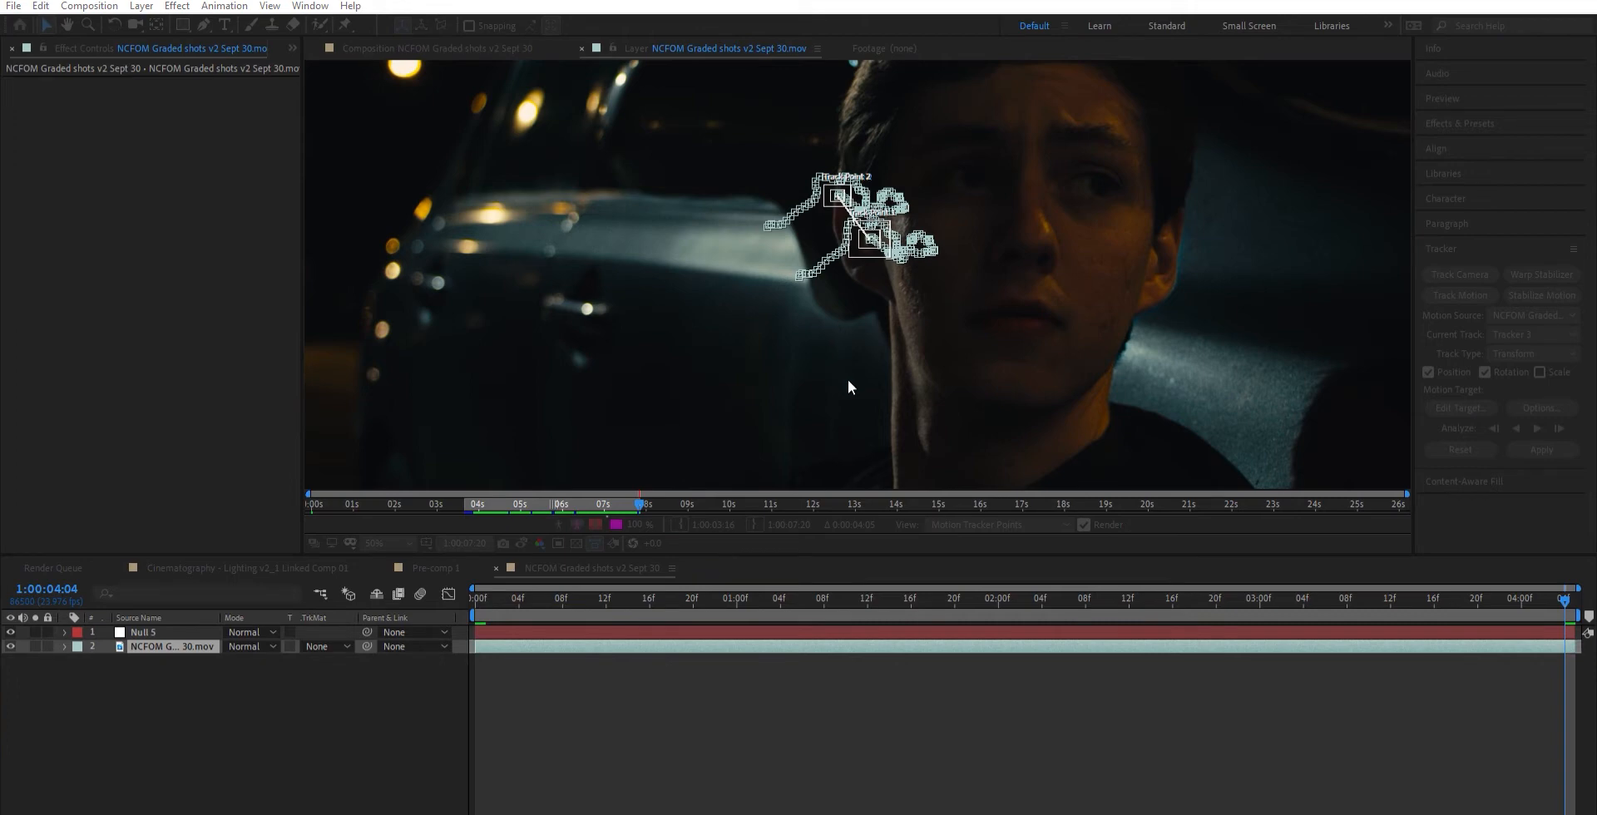
click(845, 456)
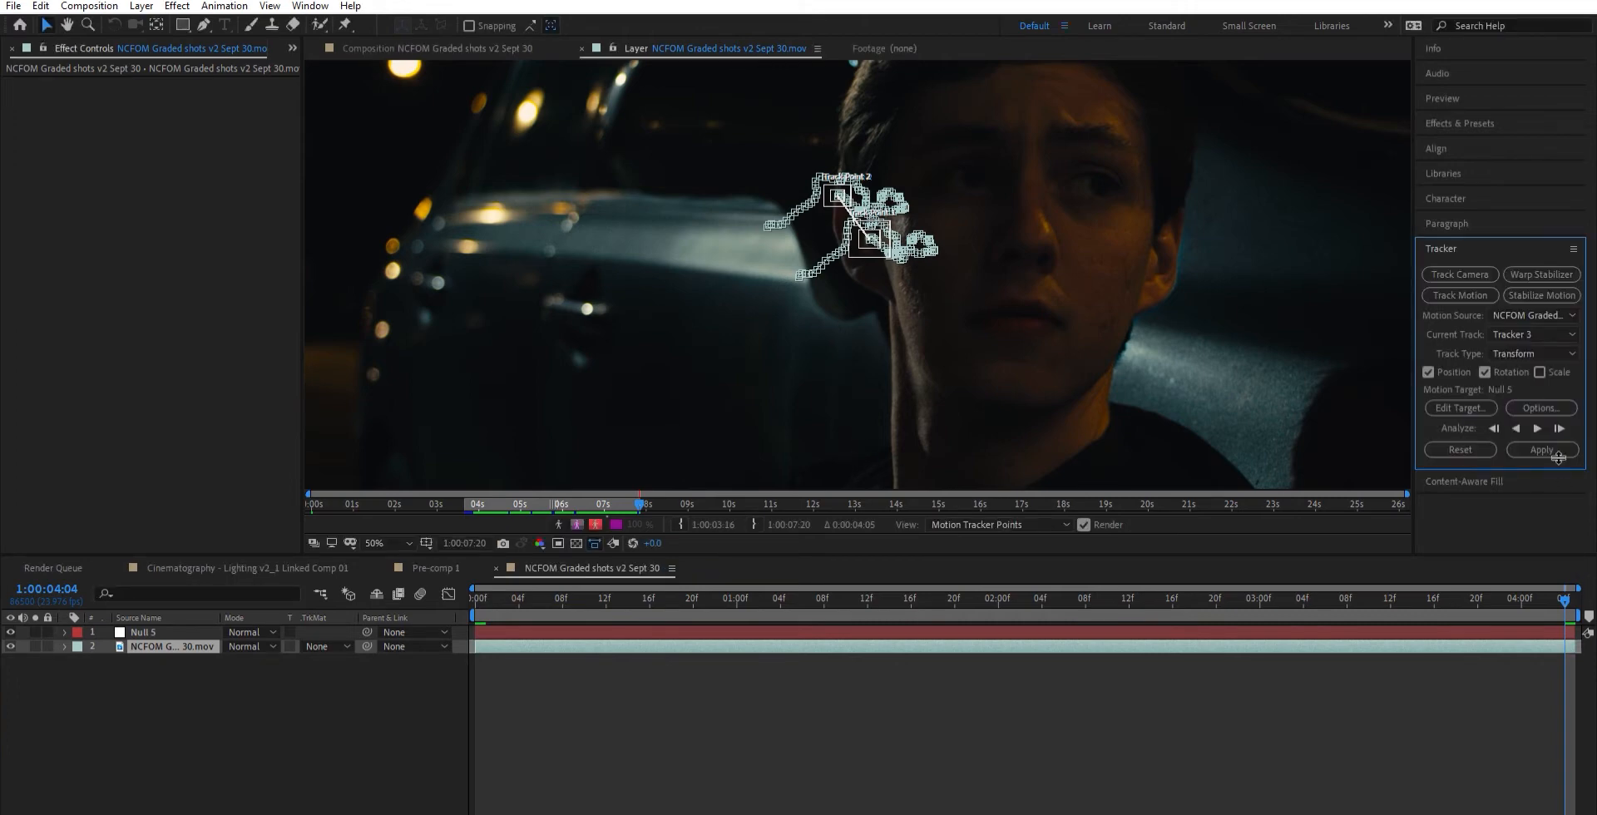
click(1545, 437)
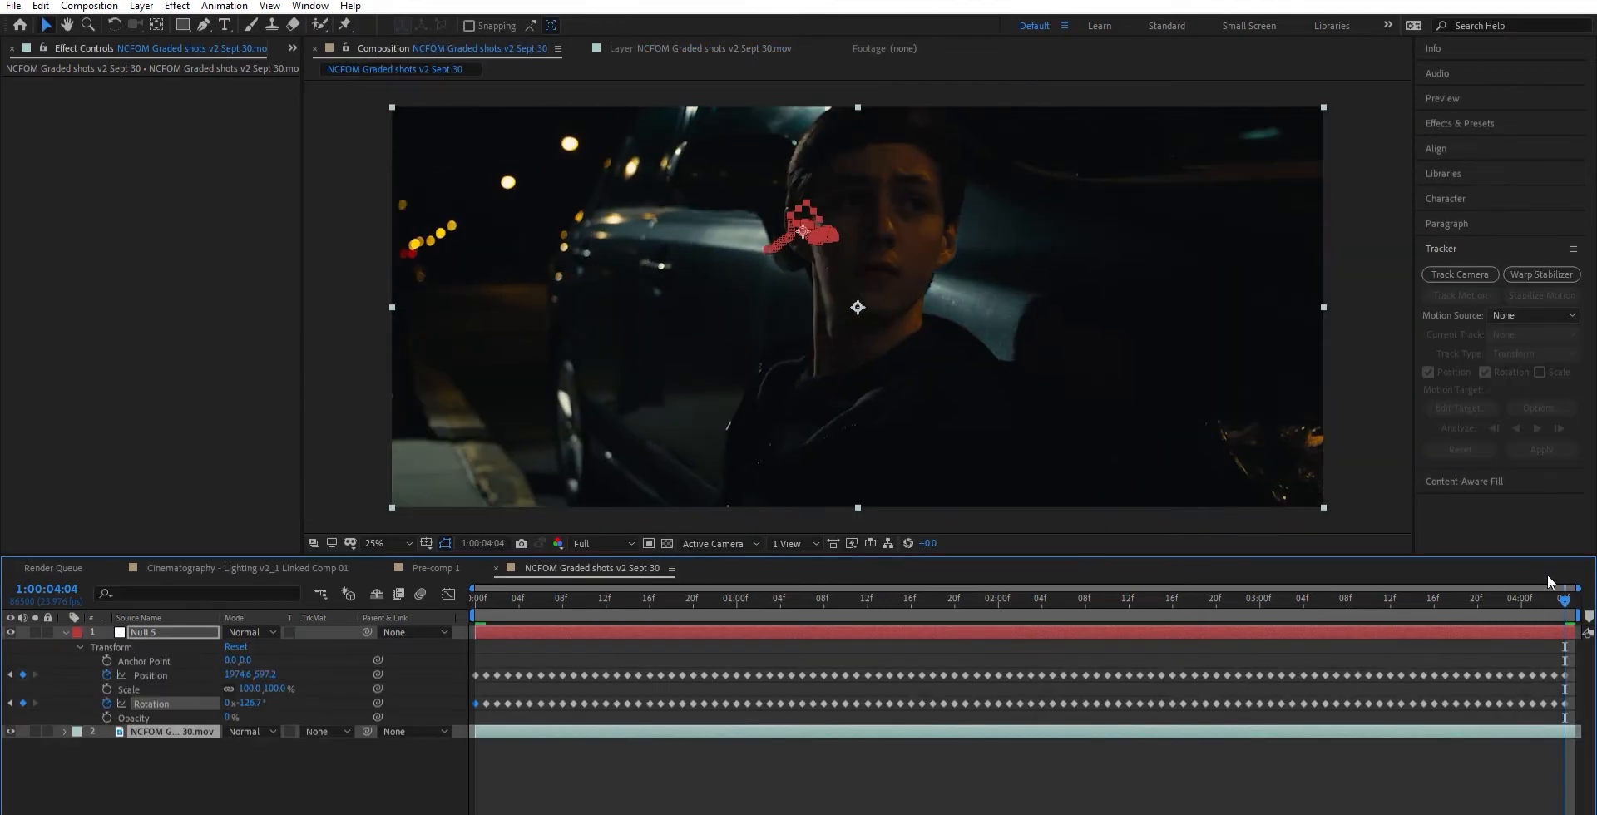
- Scrub back through the clip to check that the null follows the ear, and collapse its properties
drag(1564, 597, 891, 603)
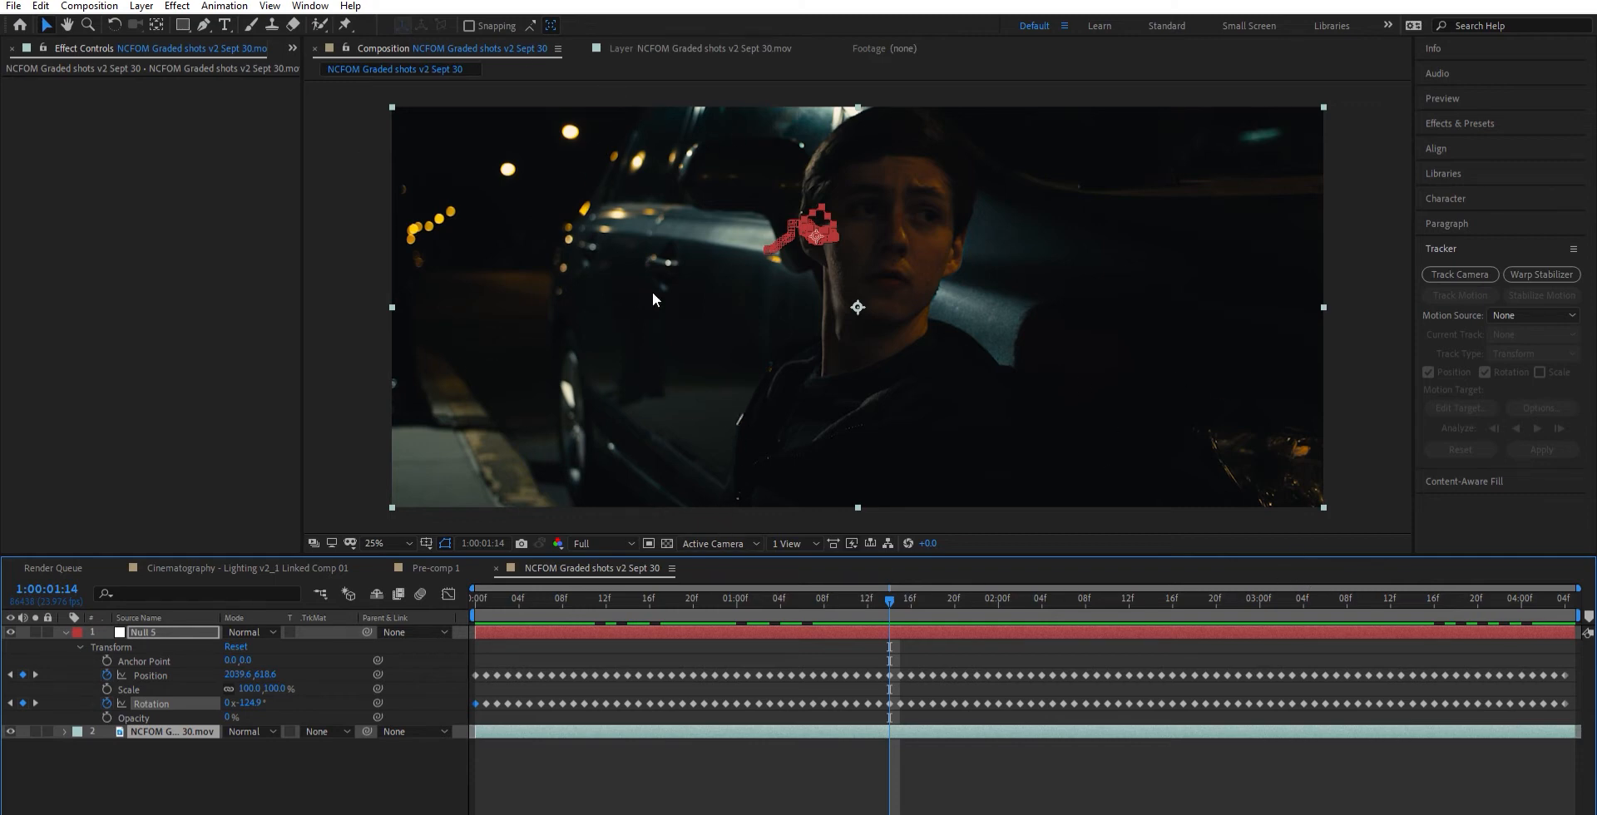
click(65, 632)
click(587, 698)
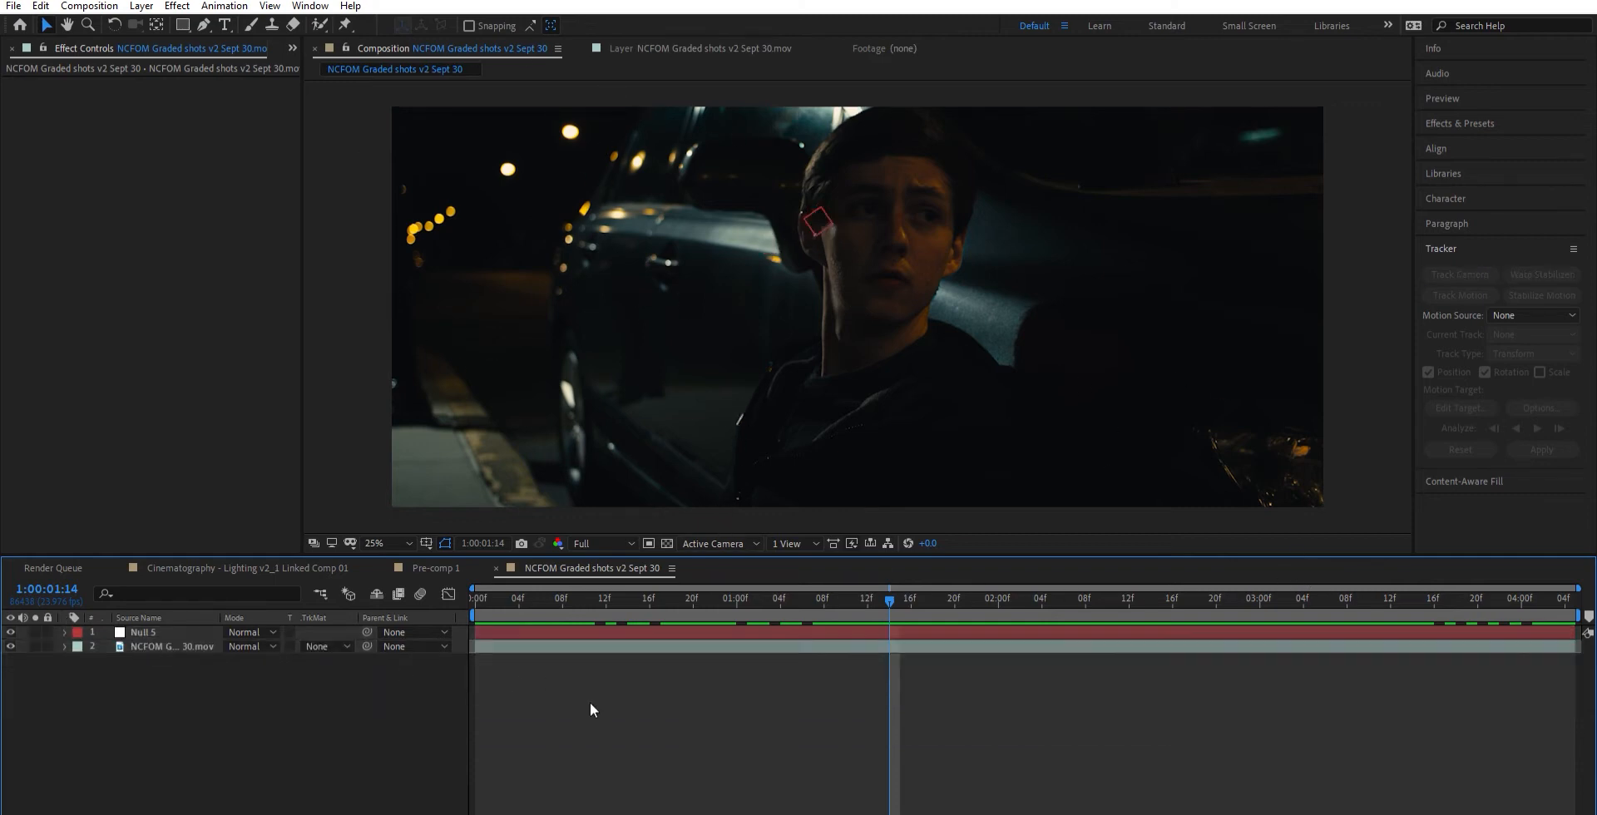
- Return to the first frame, create a solid layer named matte, and hide it
click(482, 590)
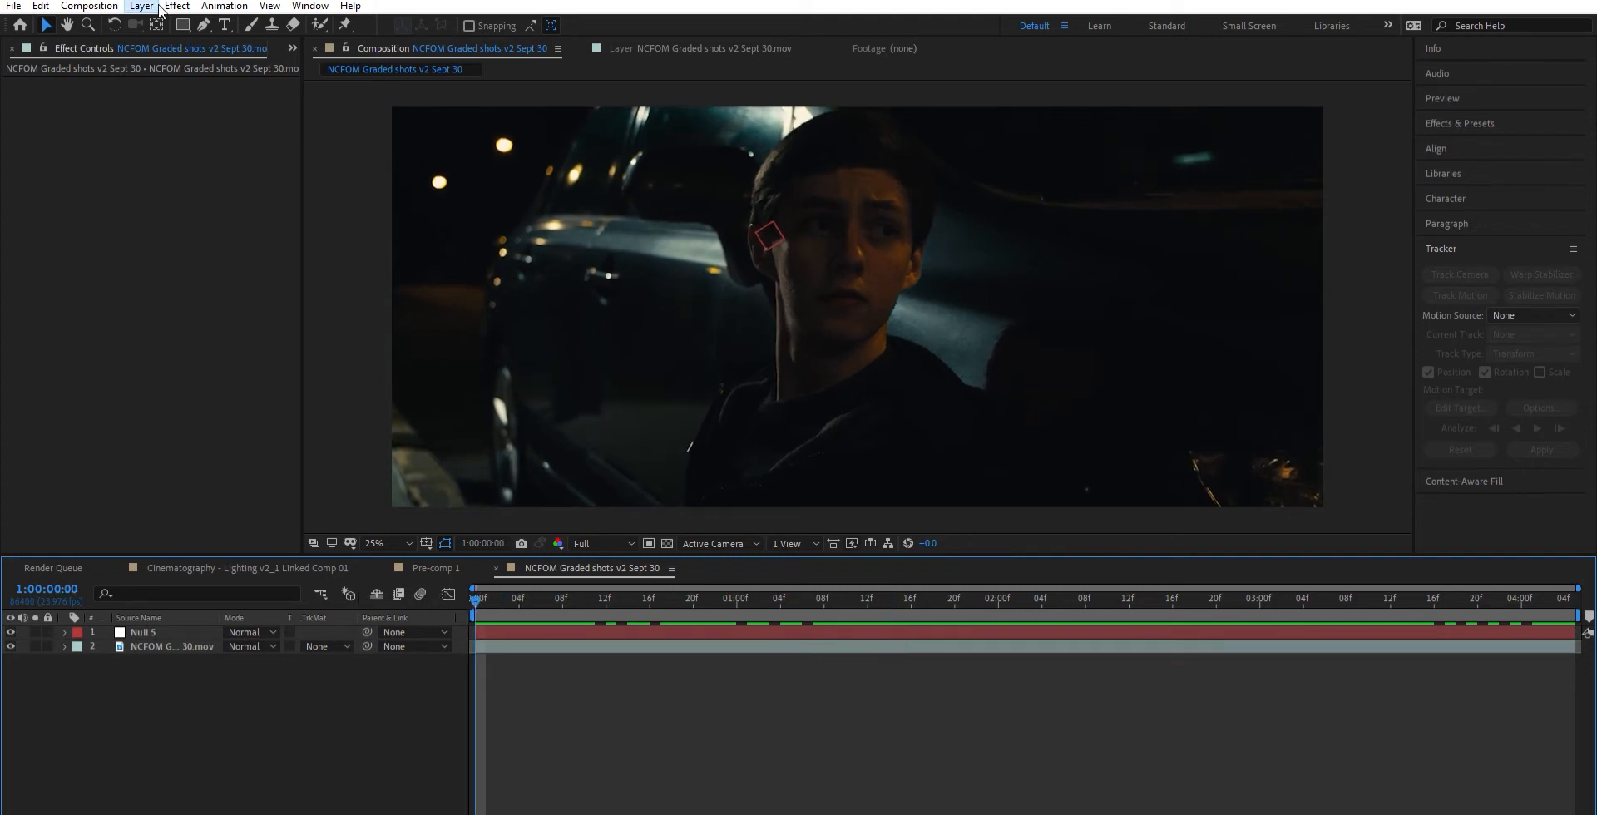
click(516, 29)
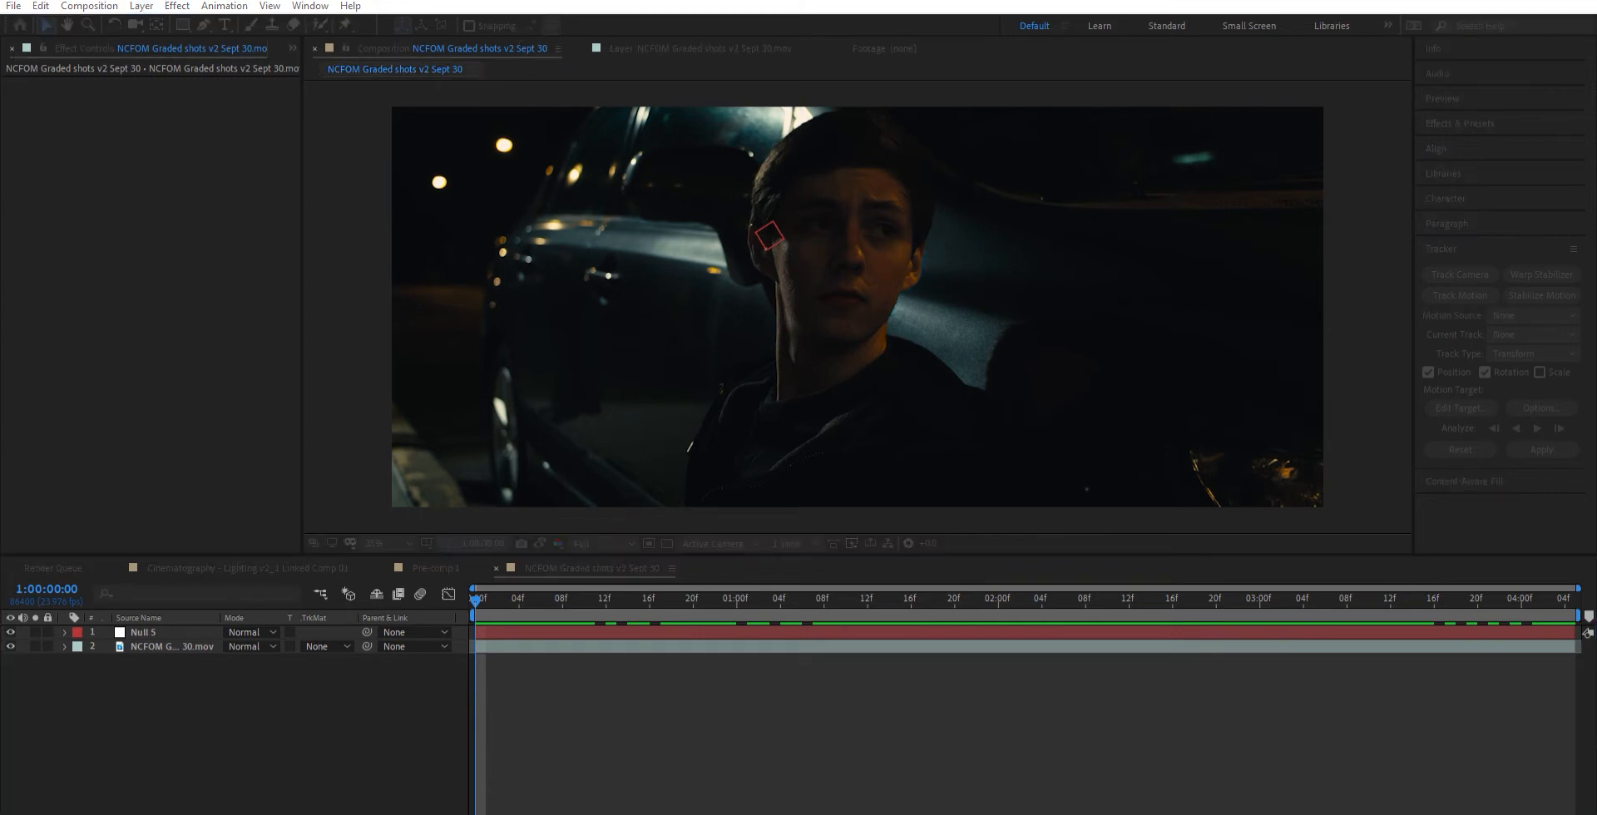
key(Return)
click(10, 633)
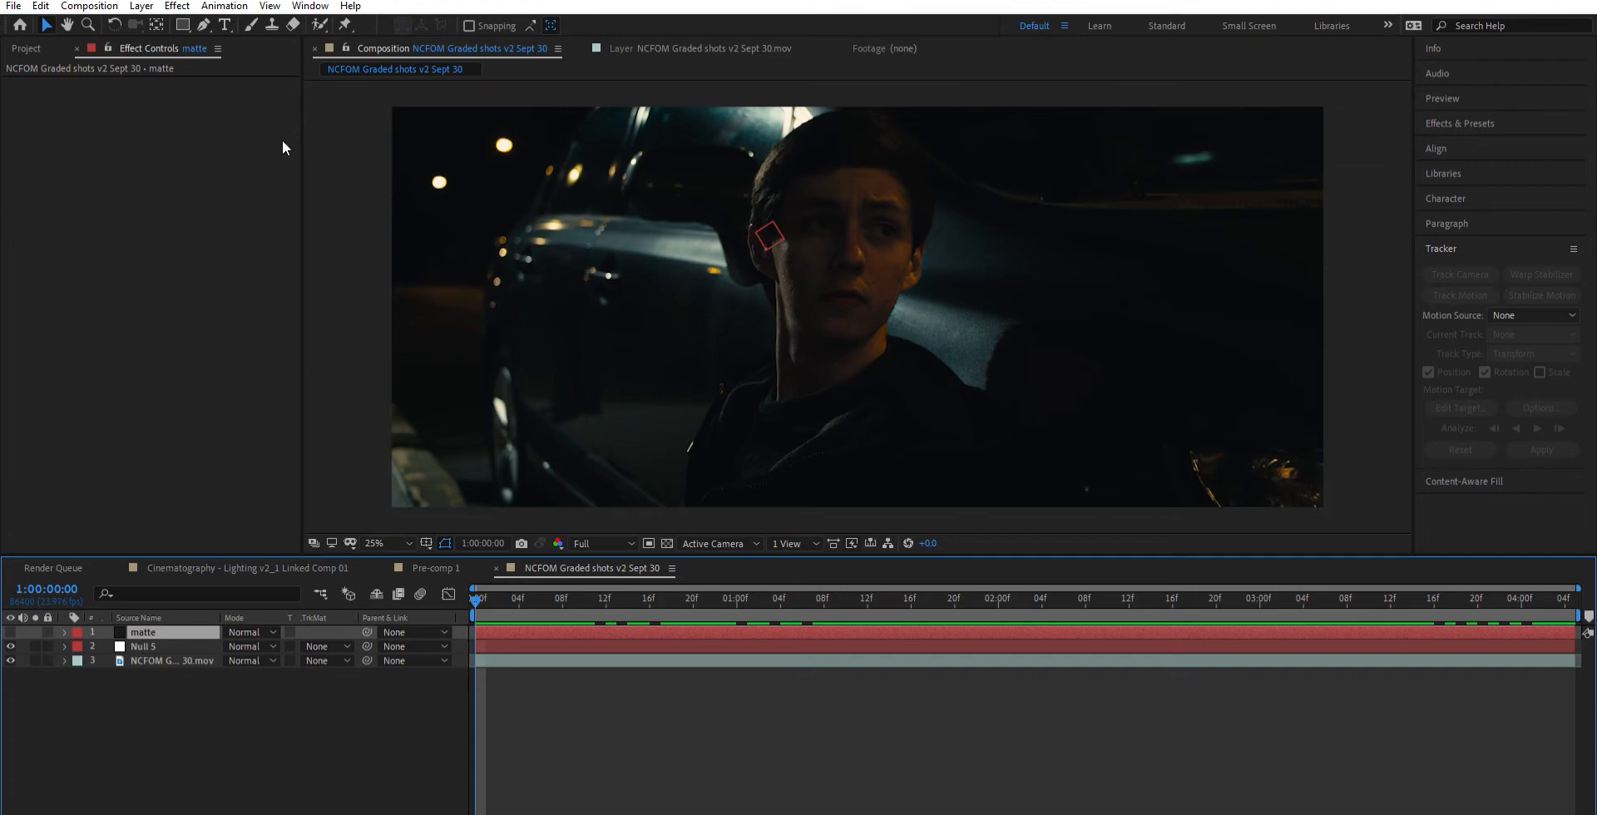
- Start a Pen tool mask on the matte layer at the crown of the head and curve it down the hairline beside the car
click(203, 24)
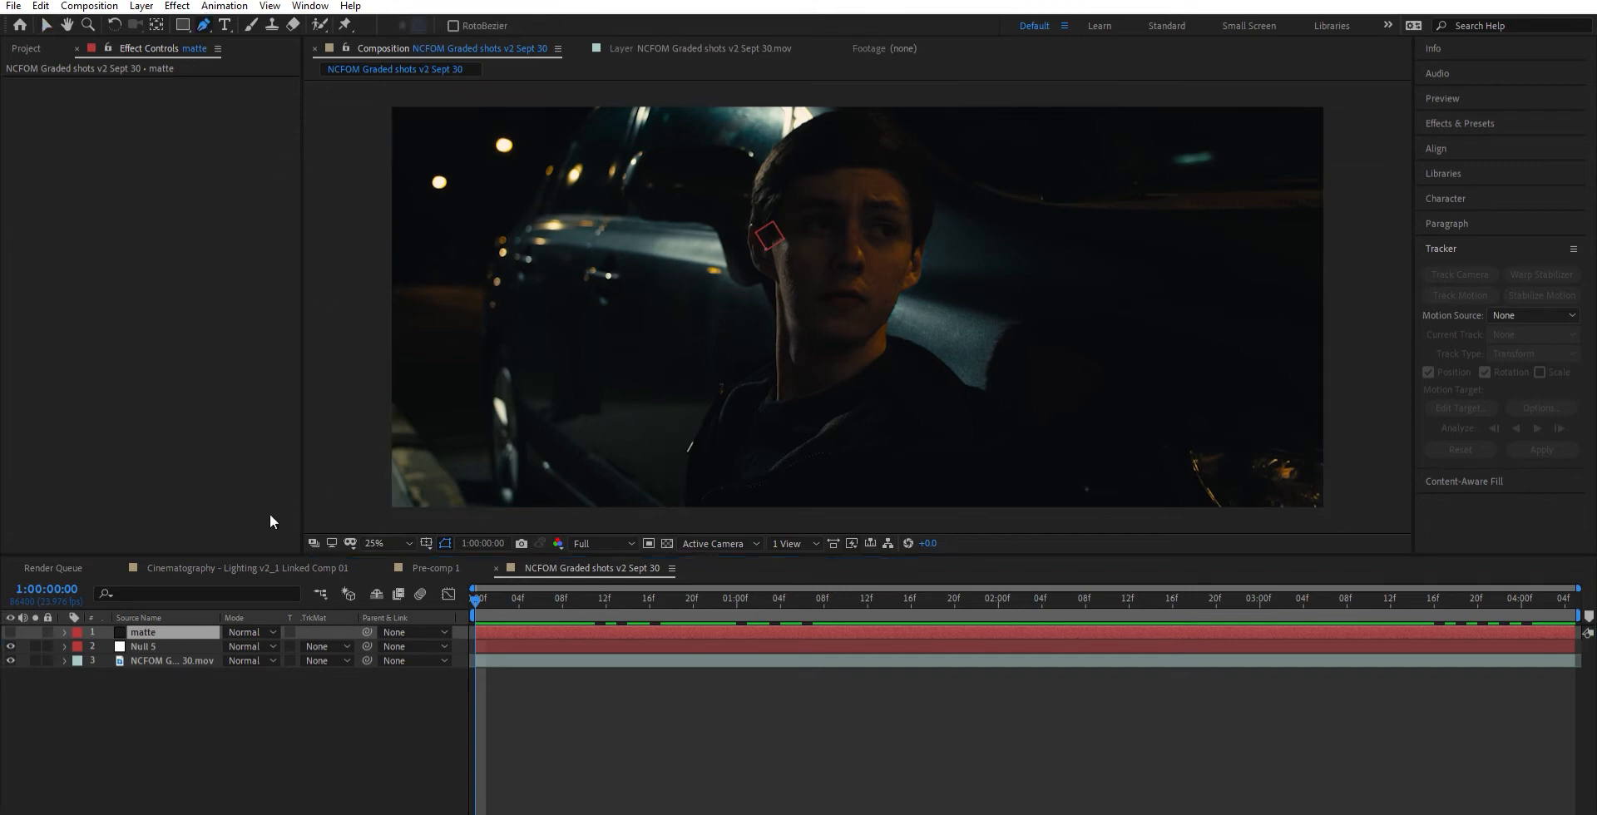
click(163, 619)
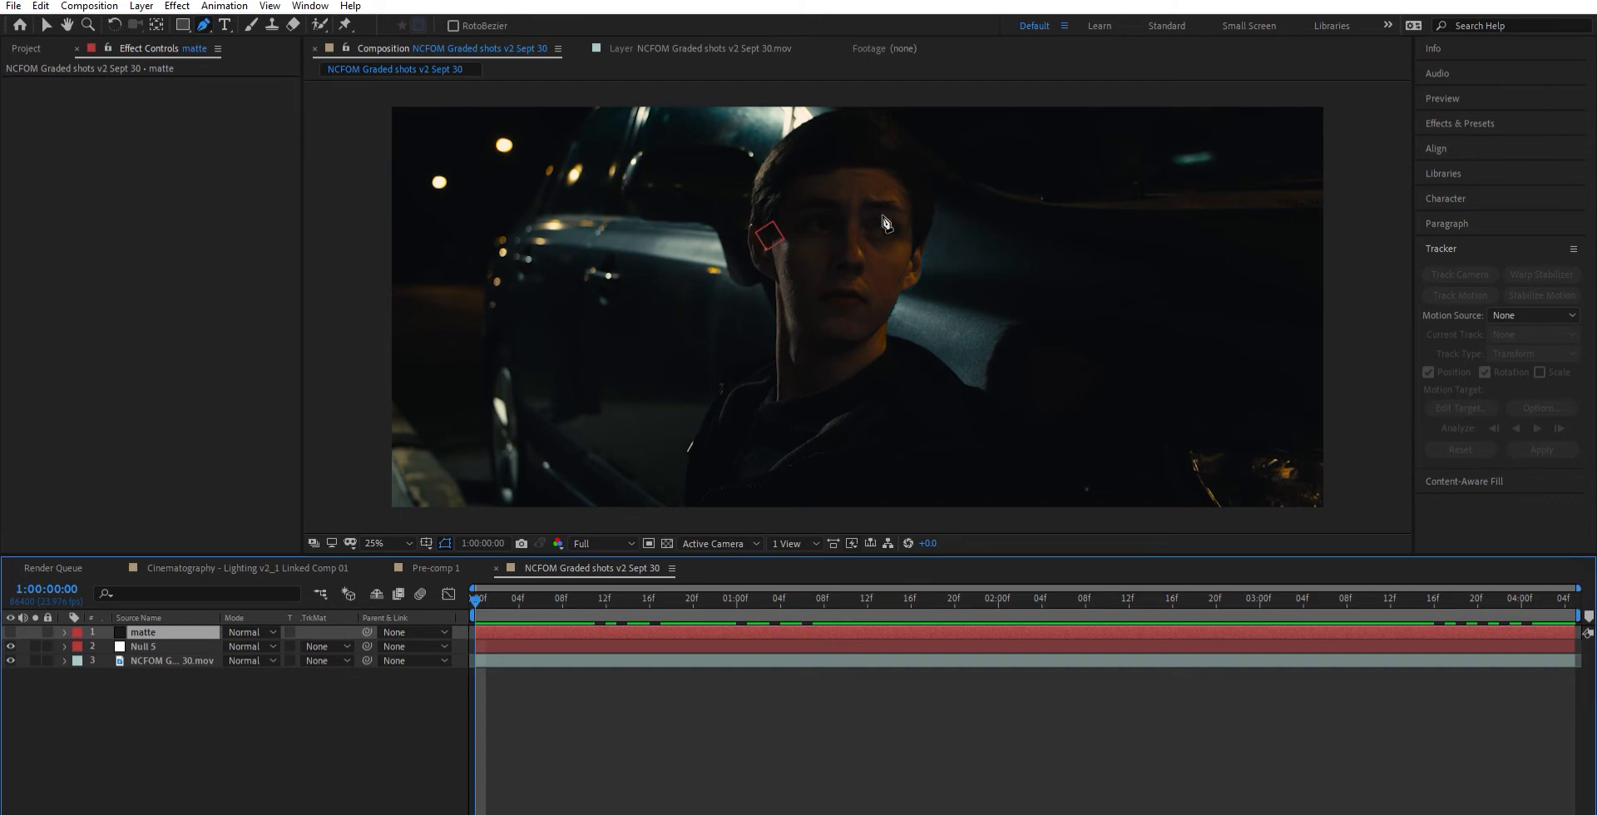
scroll(879, 158, up, 3)
drag(877, 134, 966, 452)
drag(939, 240, 981, 479)
scroll(938, 161, up, 1)
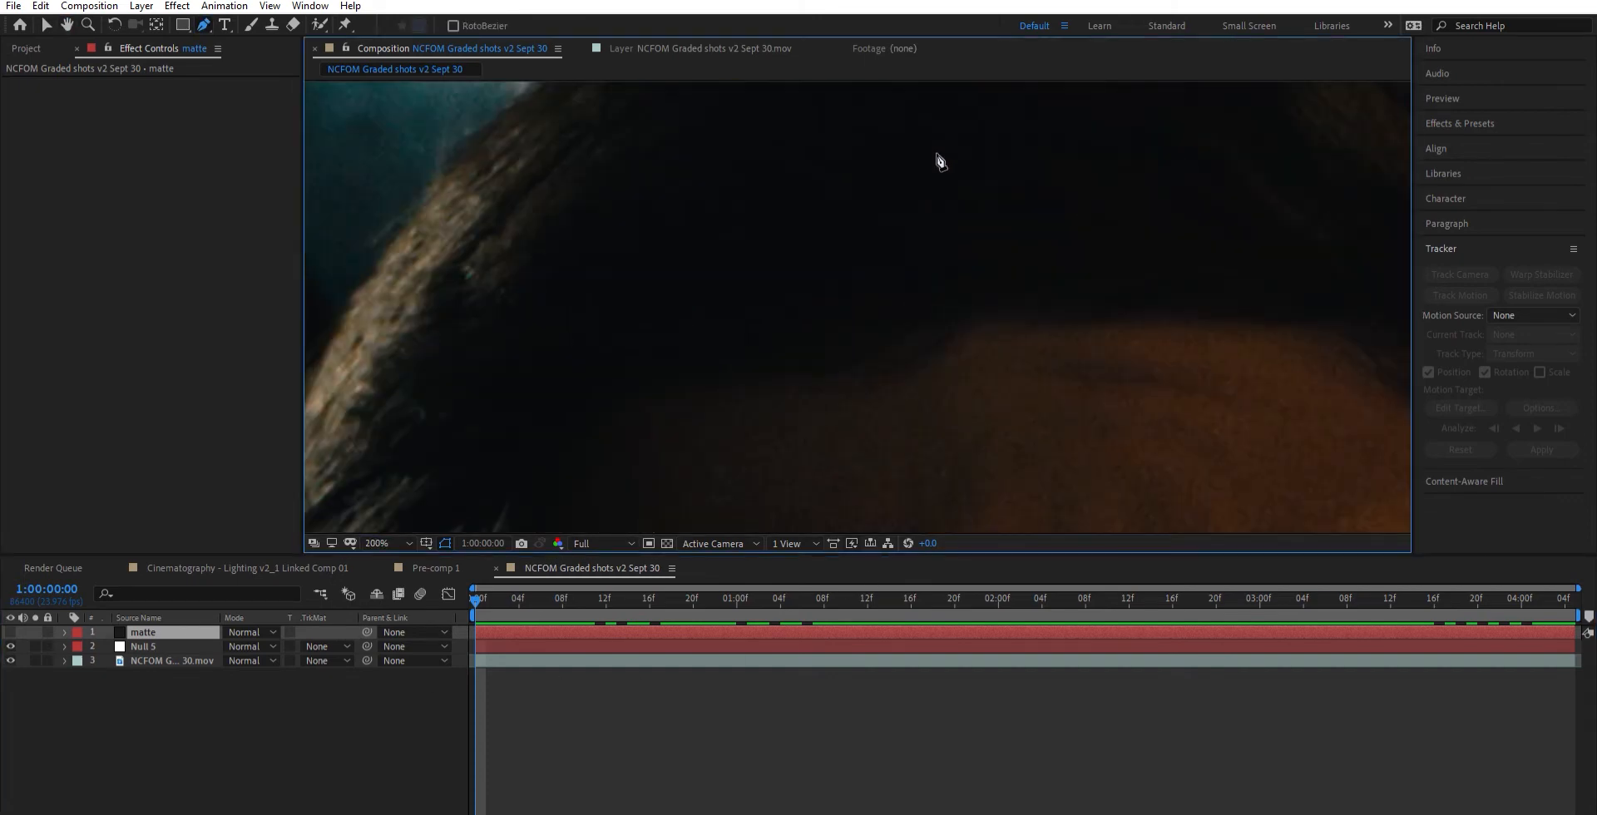
drag(937, 161, 1001, 416)
drag(1005, 260, 1014, 340)
click(1043, 208)
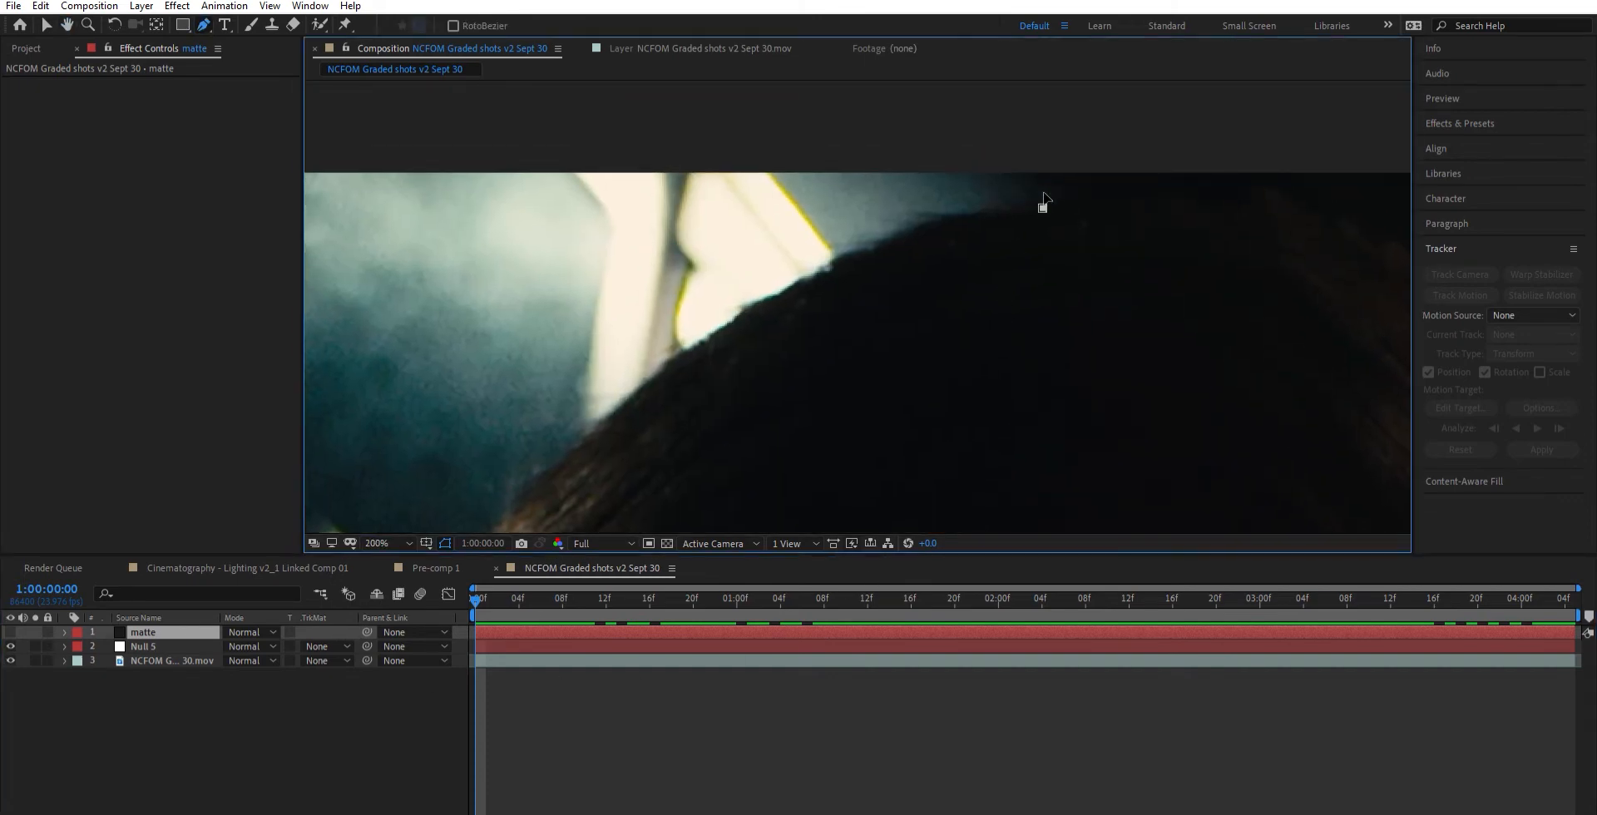
drag(856, 252, 828, 270)
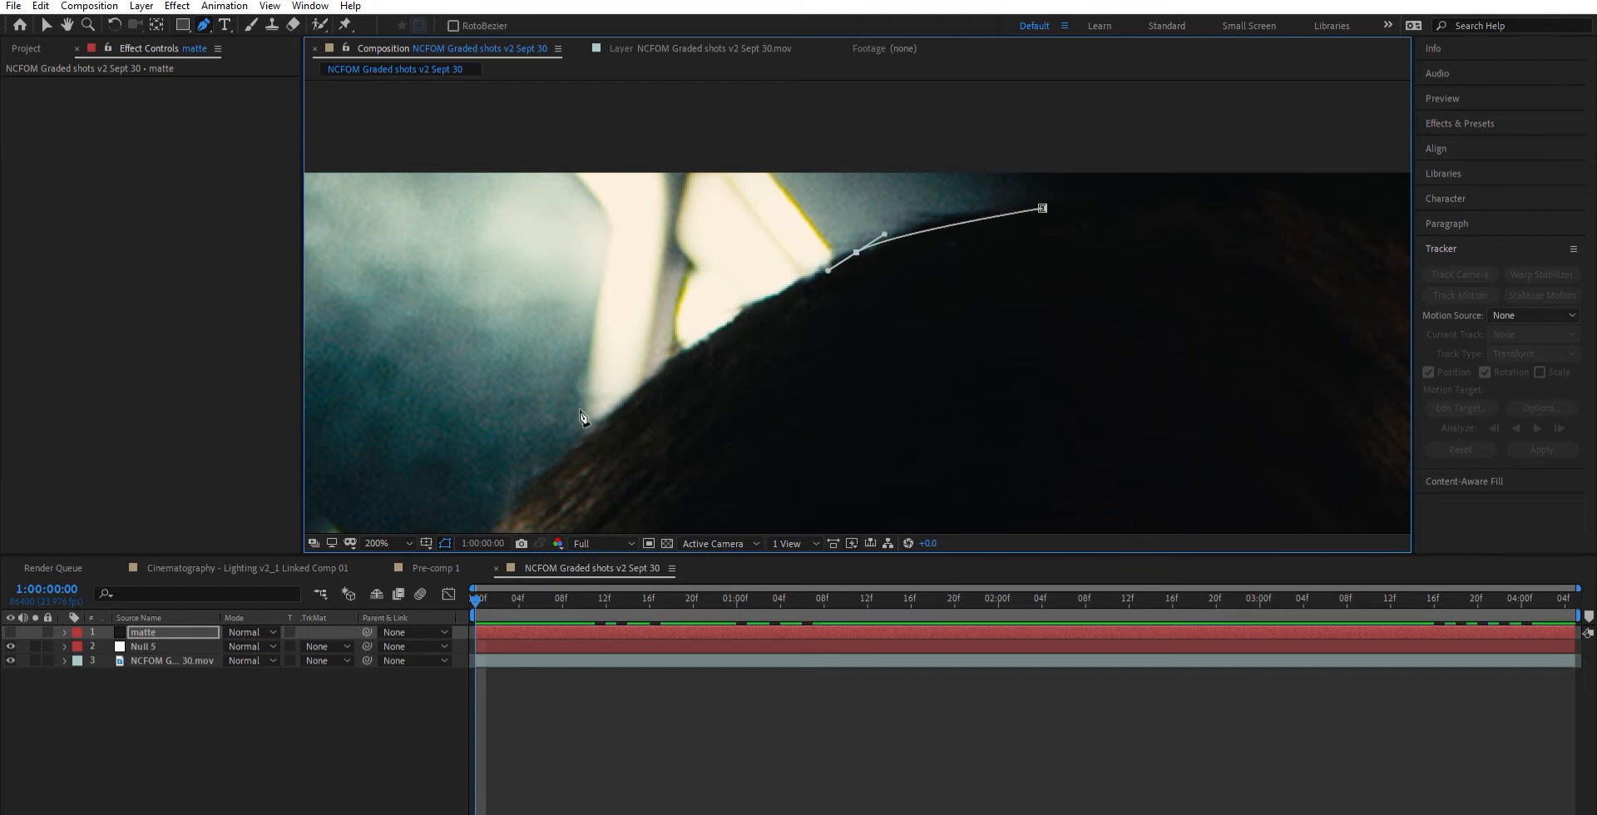
drag(565, 451, 463, 445)
scroll(463, 445, down, 1)
drag(656, 332, 653, 339)
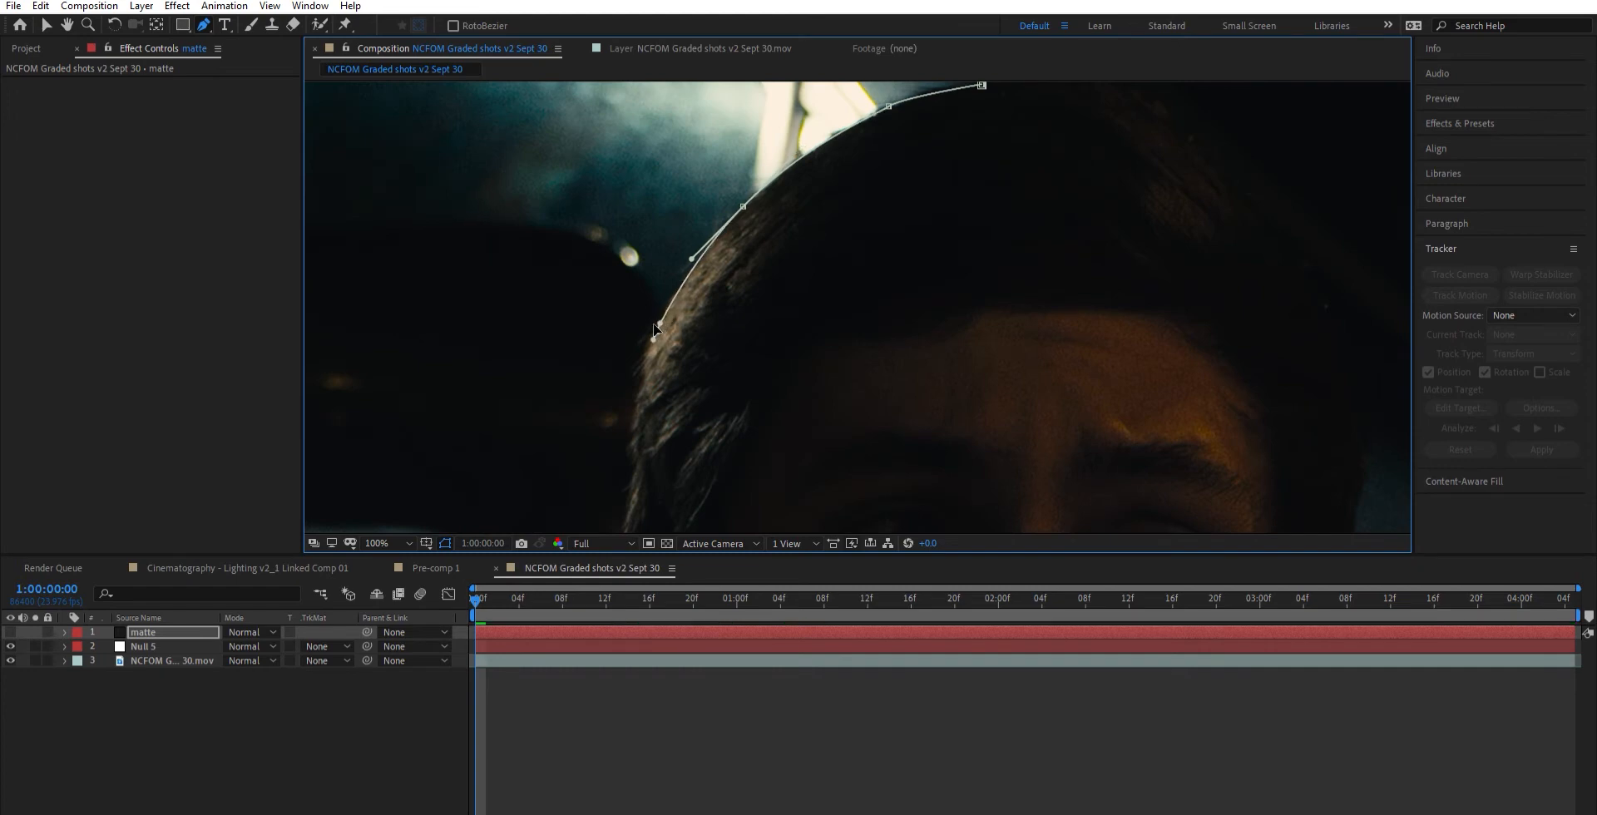
- Continue the mask path down the side of the hair and around the outer edge of the ear to below the earlobe
drag(635, 440, 701, 308)
click(646, 389)
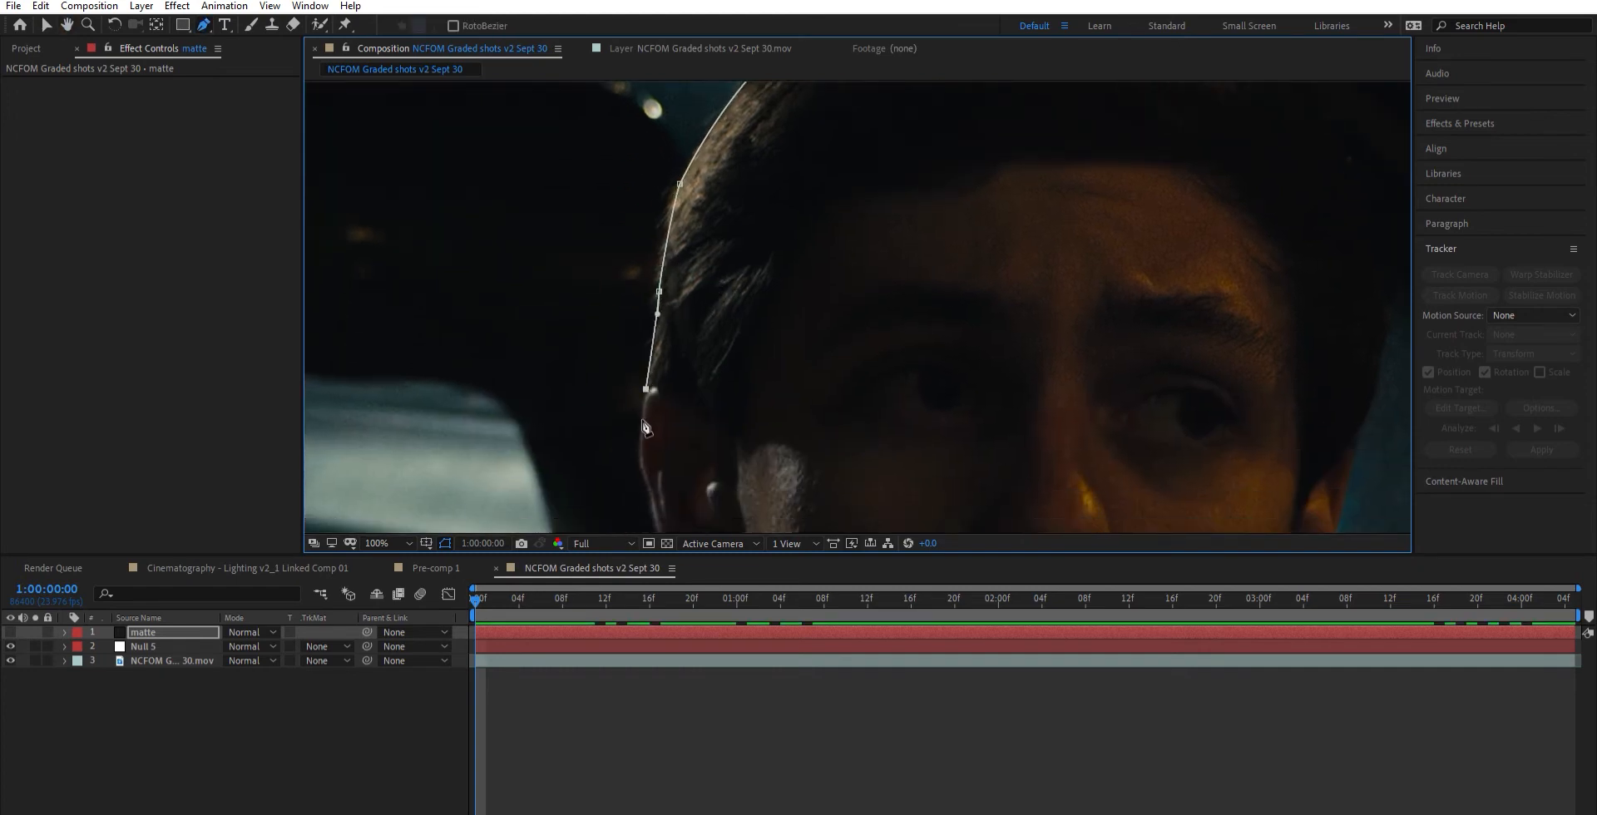
drag(637, 459, 659, 341)
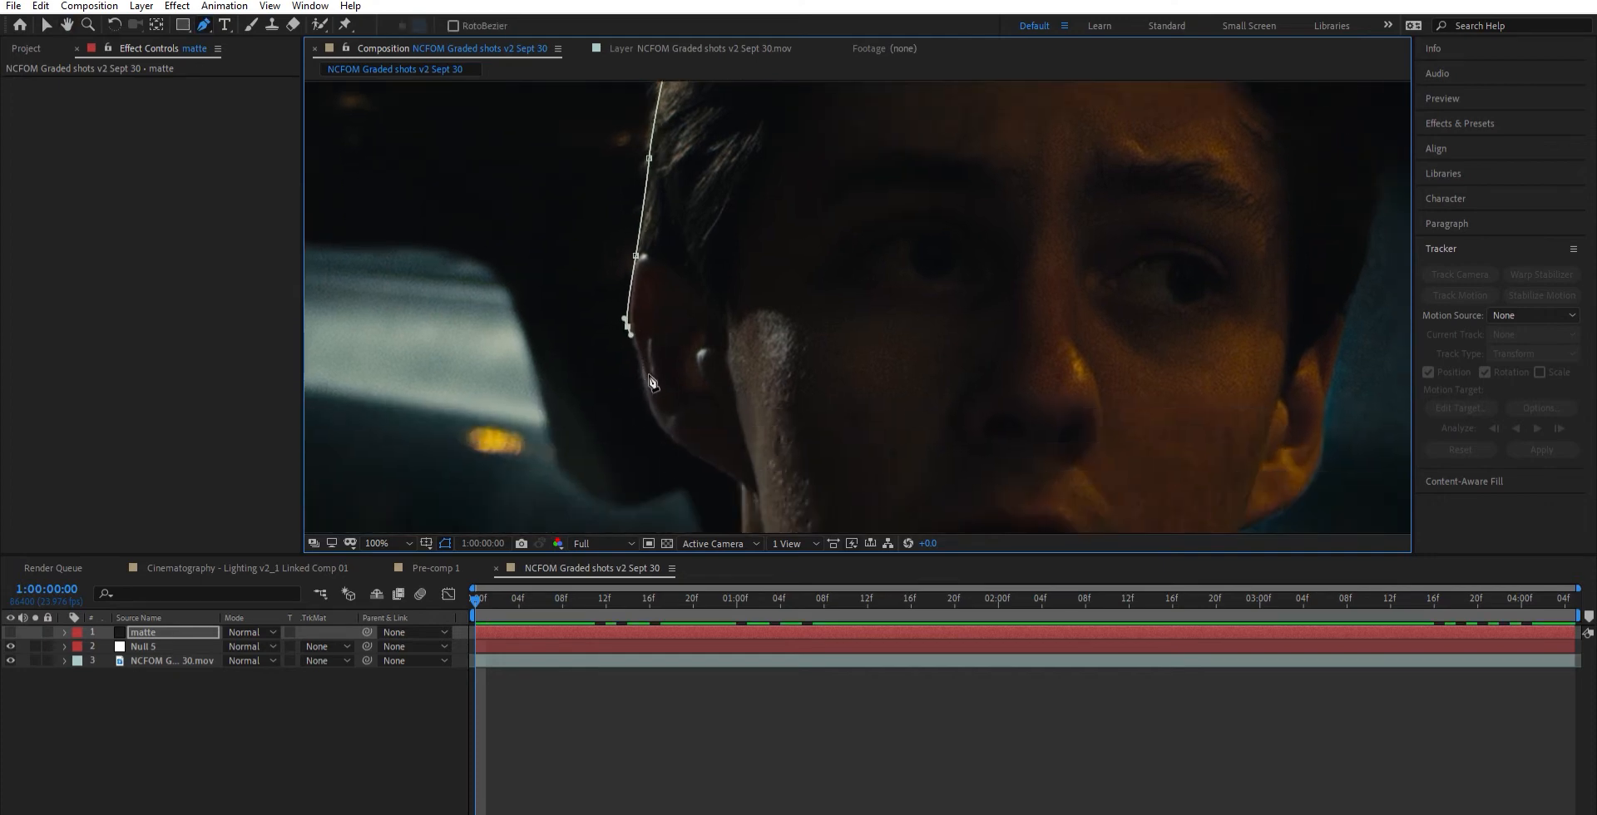
drag(648, 391, 649, 394)
click(679, 443)
click(741, 485)
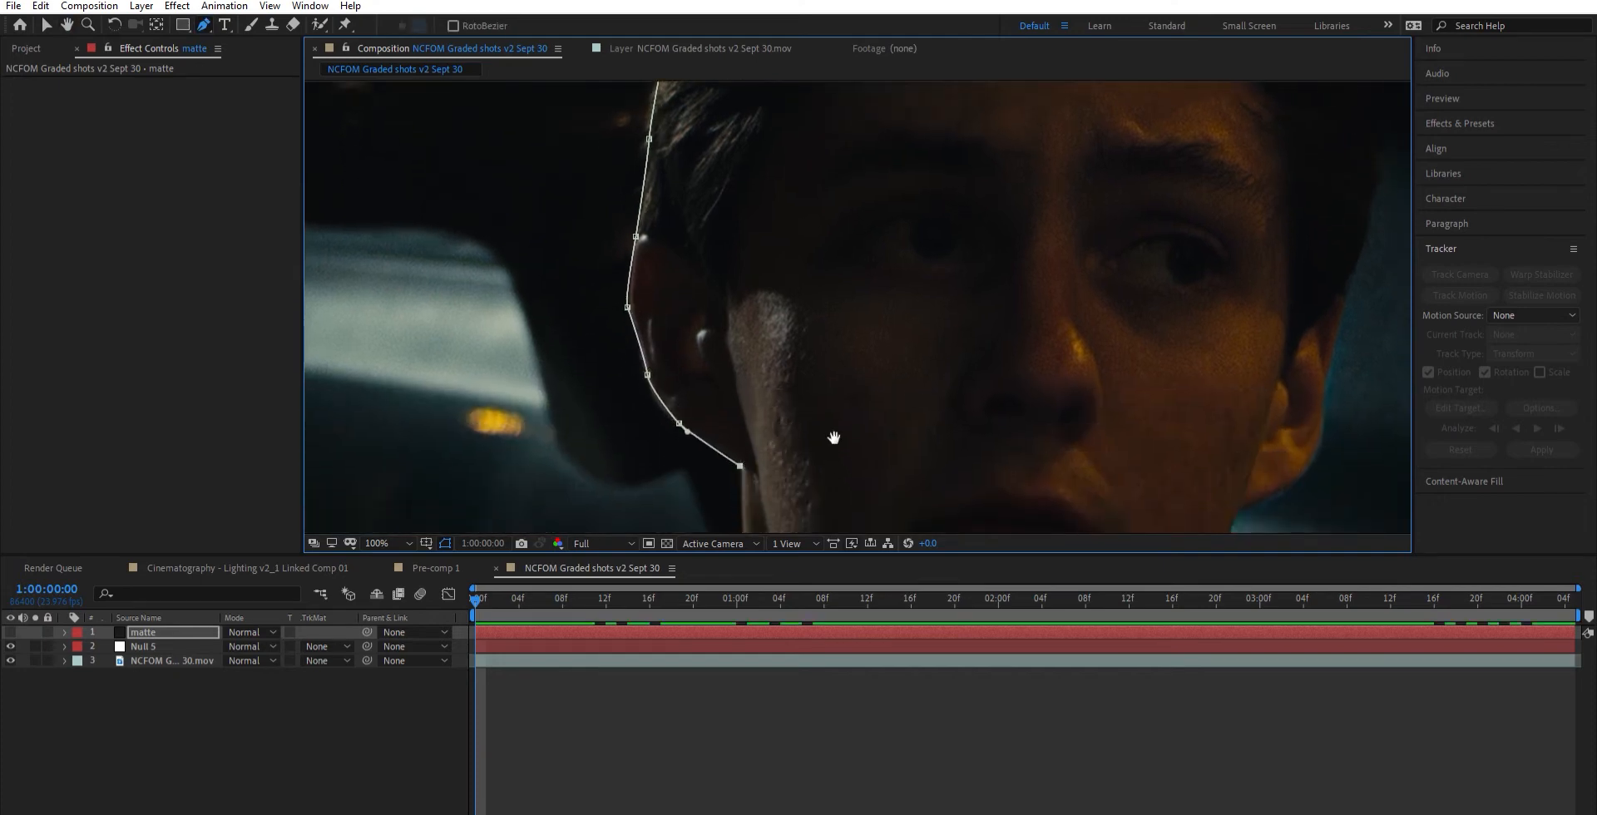
- Carry the mask down the neck and shoulder, loop it outside the frame beyond the man, and close it at the crown
scroll(831, 434, down, 6)
click(1072, 429)
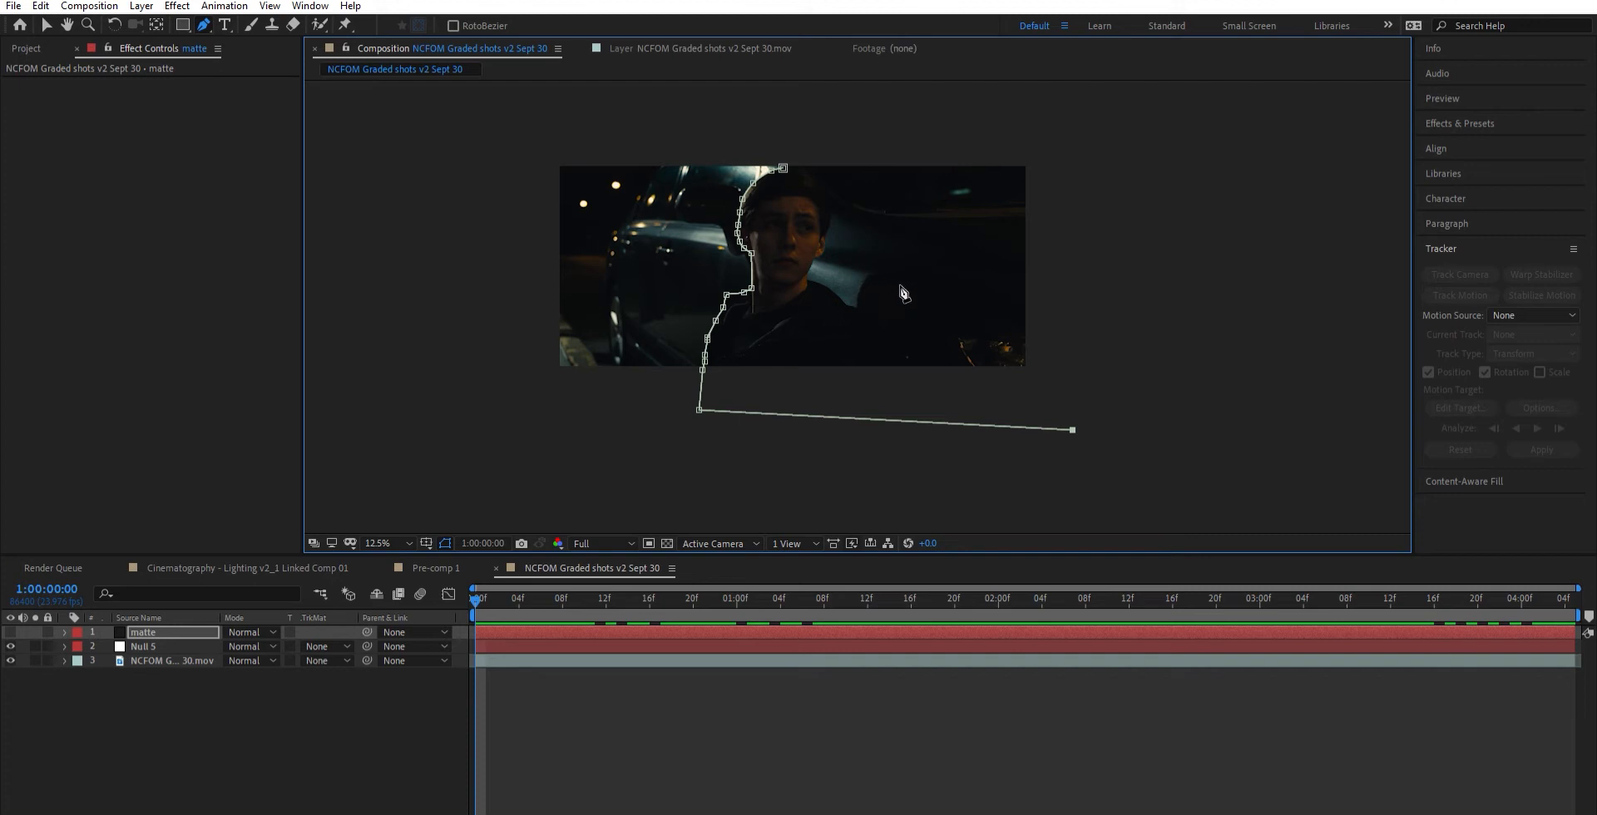
click(1110, 149)
click(863, 143)
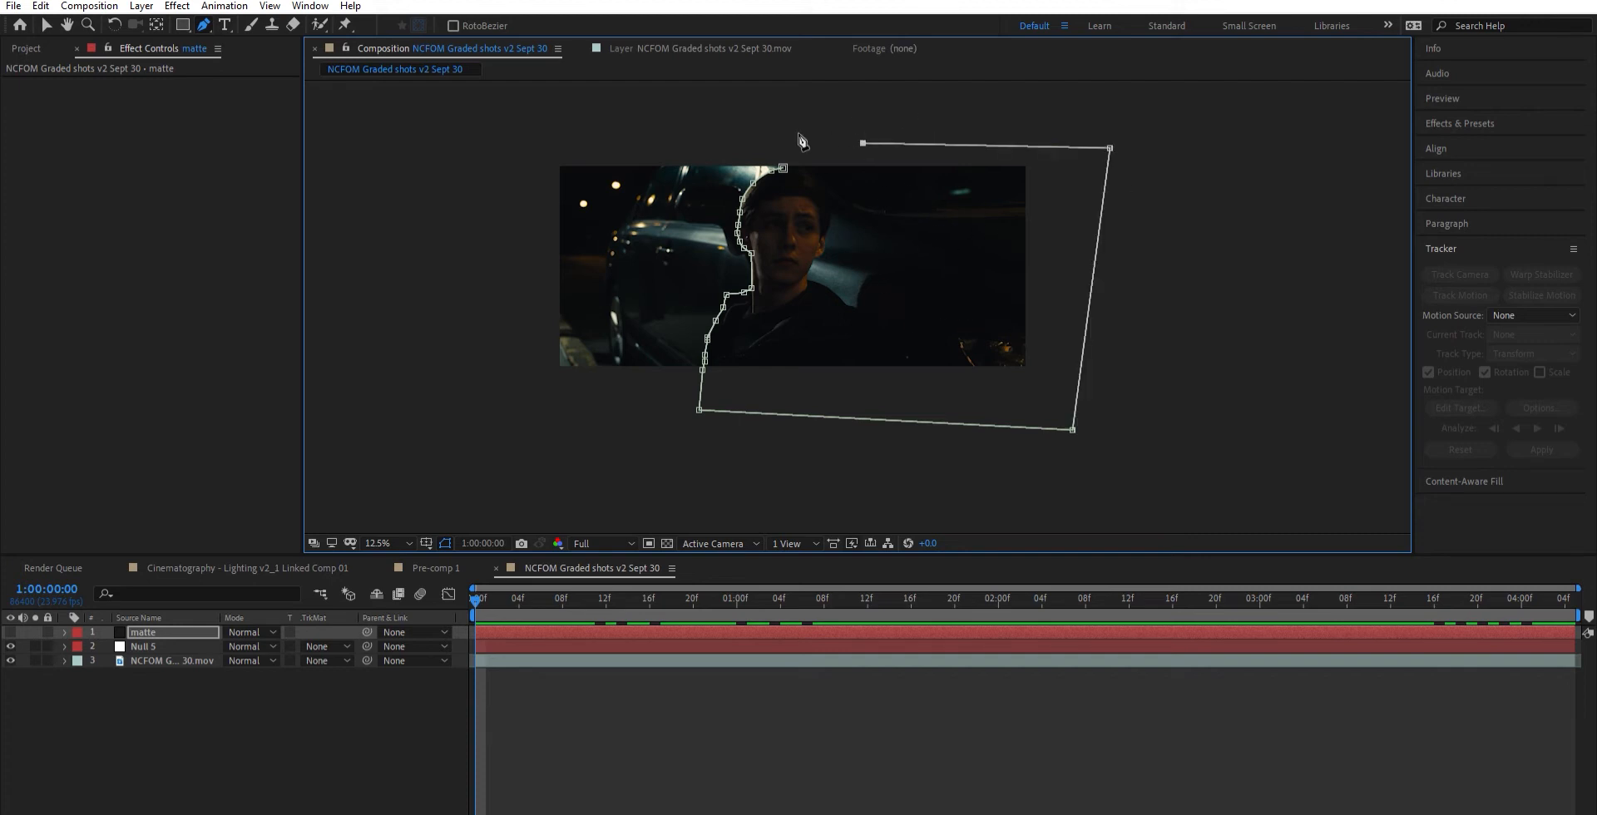
click(809, 157)
scroll(823, 150, up, 4)
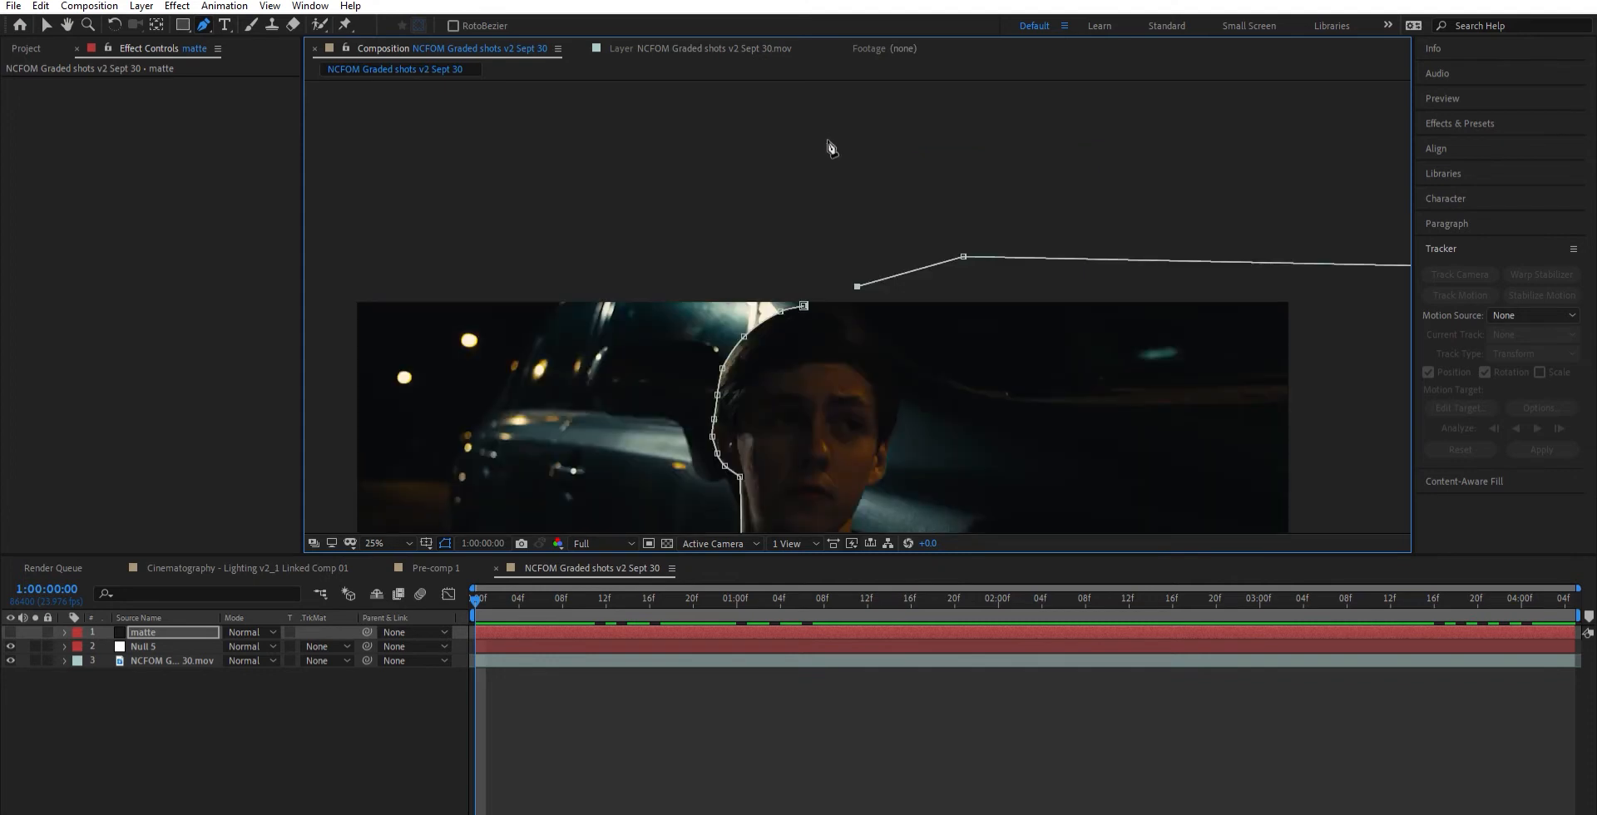
click(768, 271)
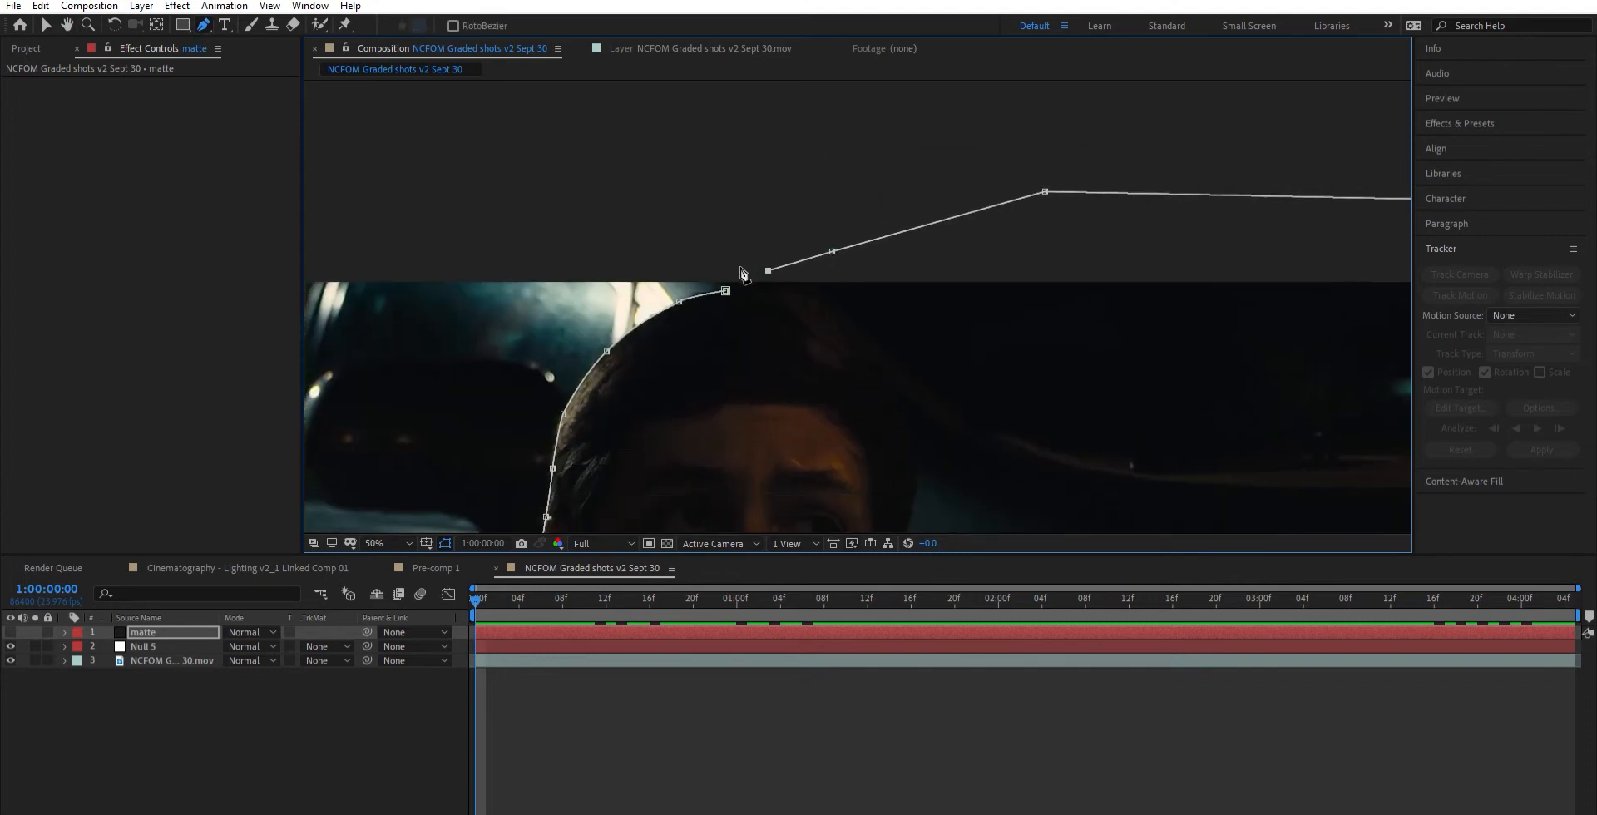
click(725, 290)
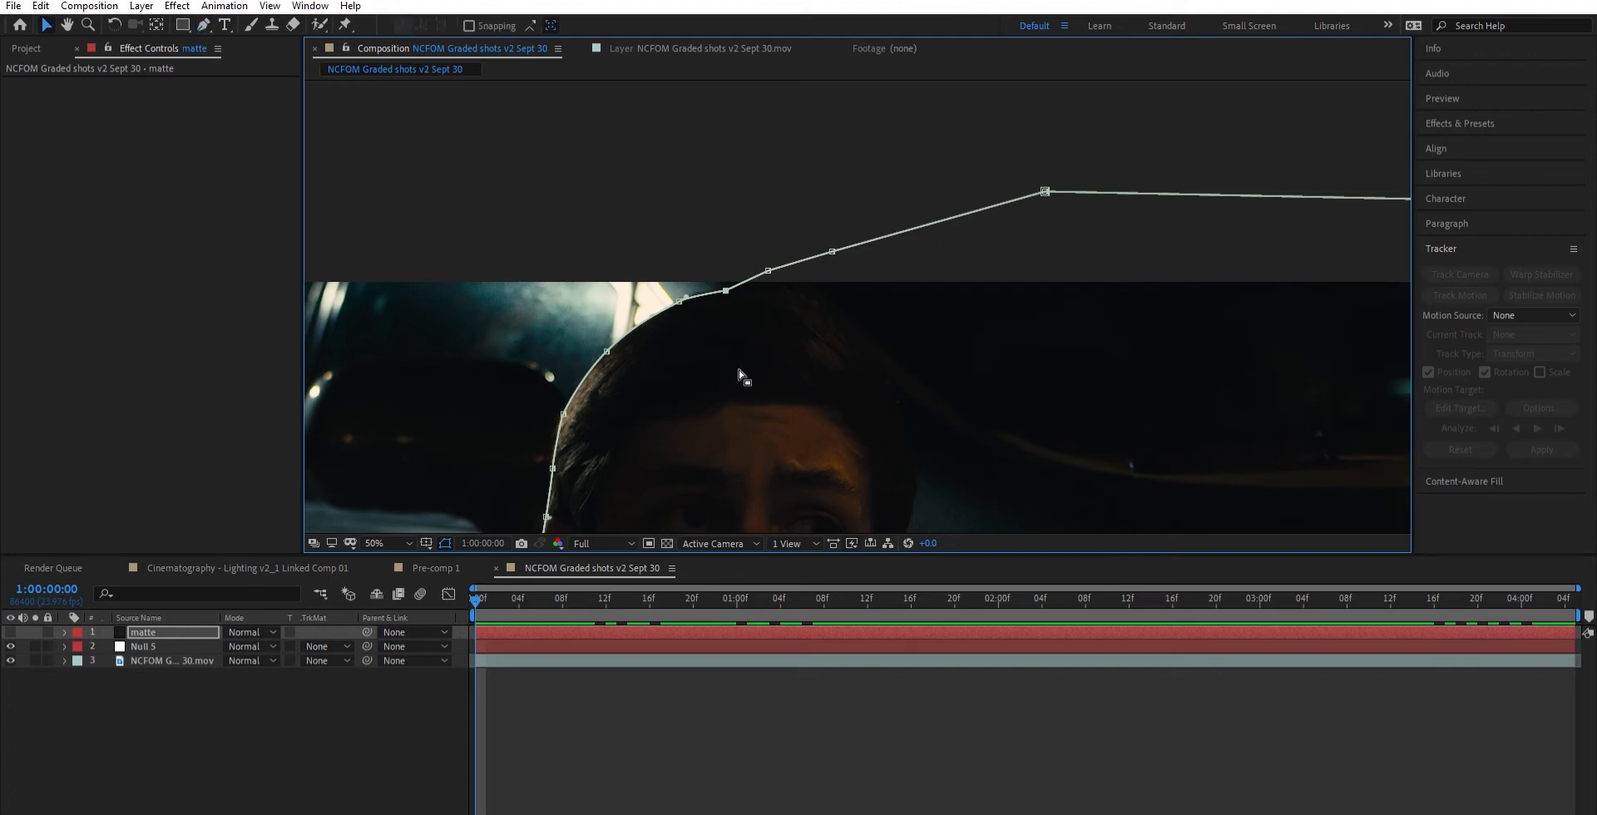
- Set the feather of the matte layer's mask to 20 pixels
scroll(782, 347, down, 2)
drag(823, 343, 849, 235)
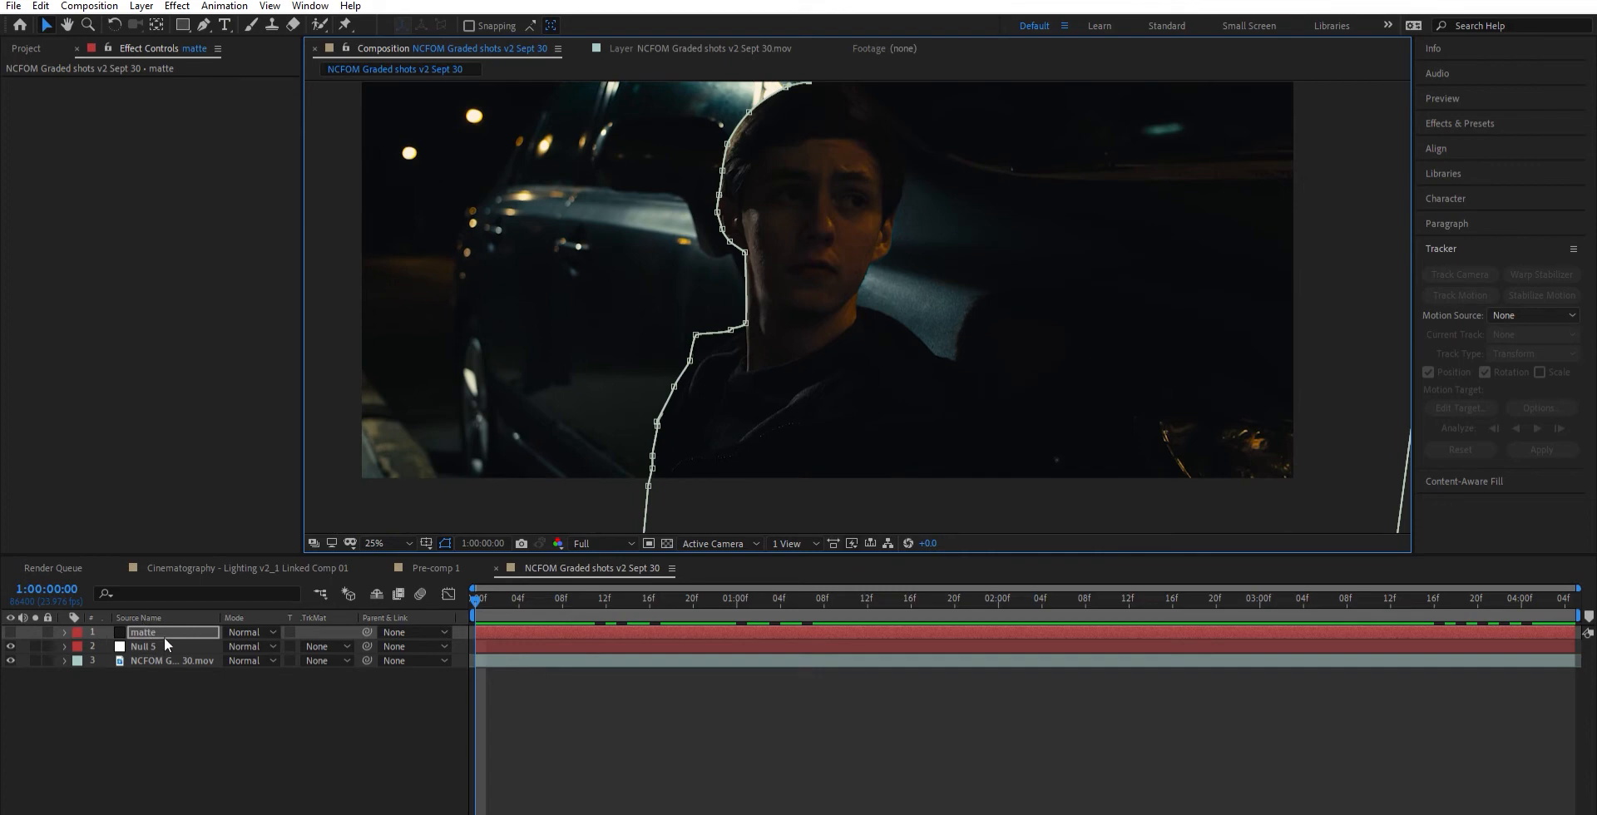
key(f)
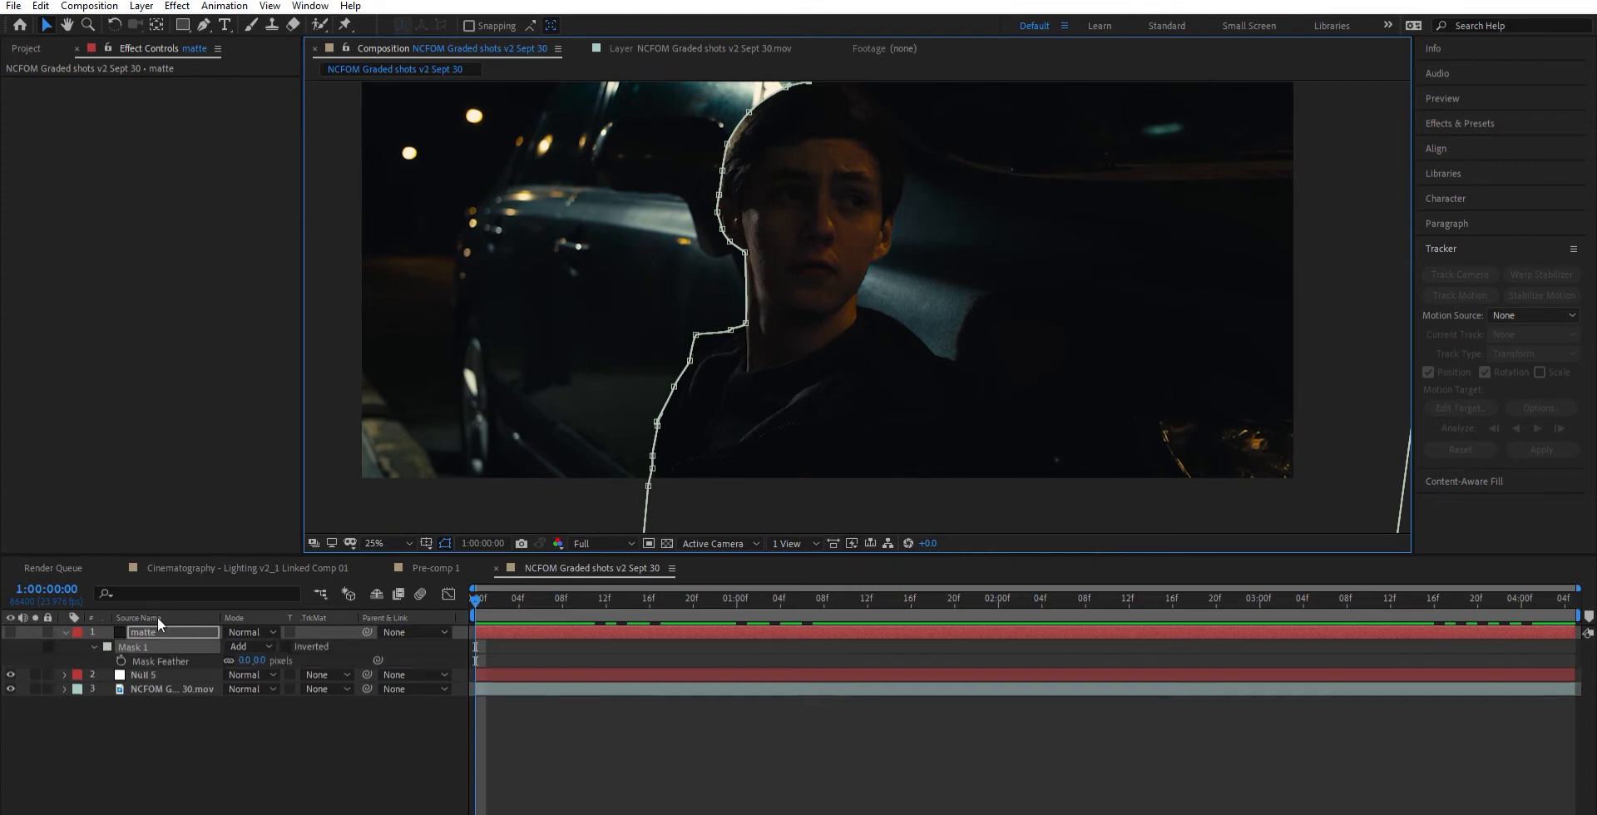
click(218, 634)
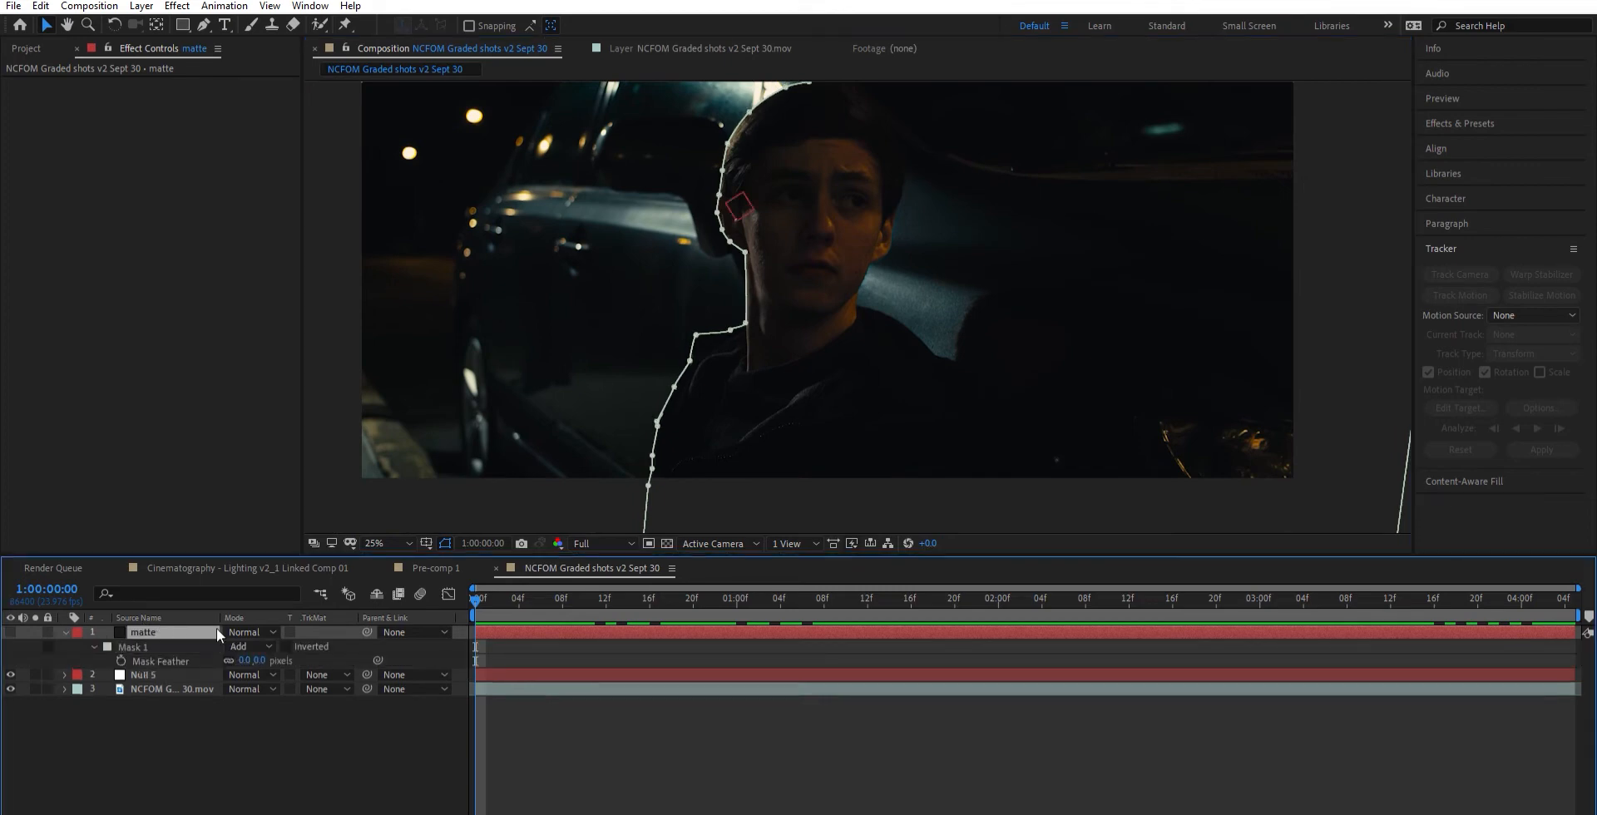
click(246, 659)
text(20)
key(Return)
click(581, 707)
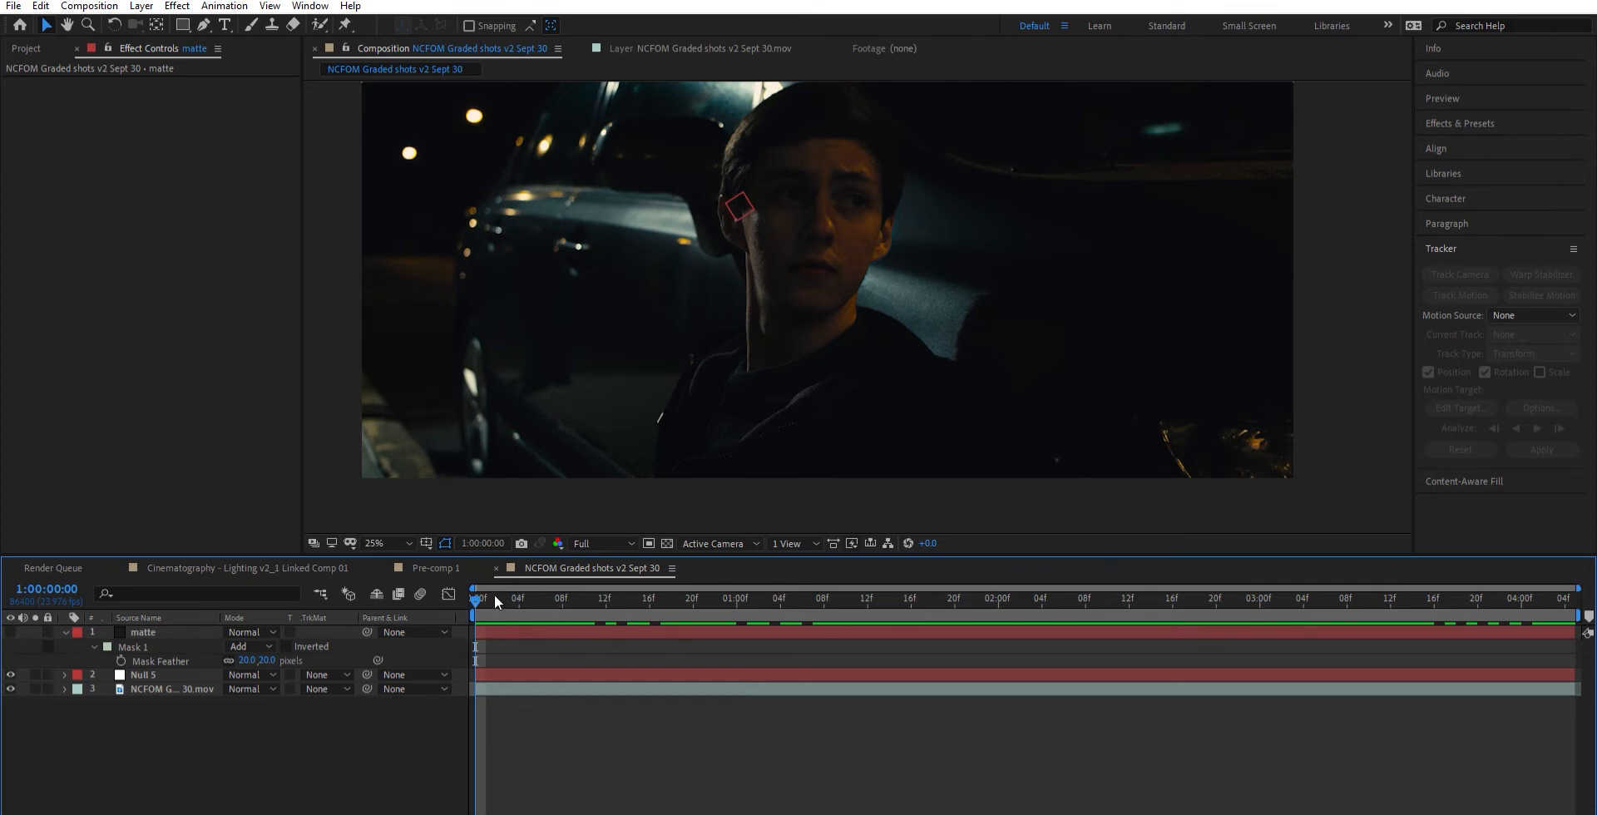
- Parent the matte layer to Null 5 and scrub forward to check that the mask follows the head
click(145, 632)
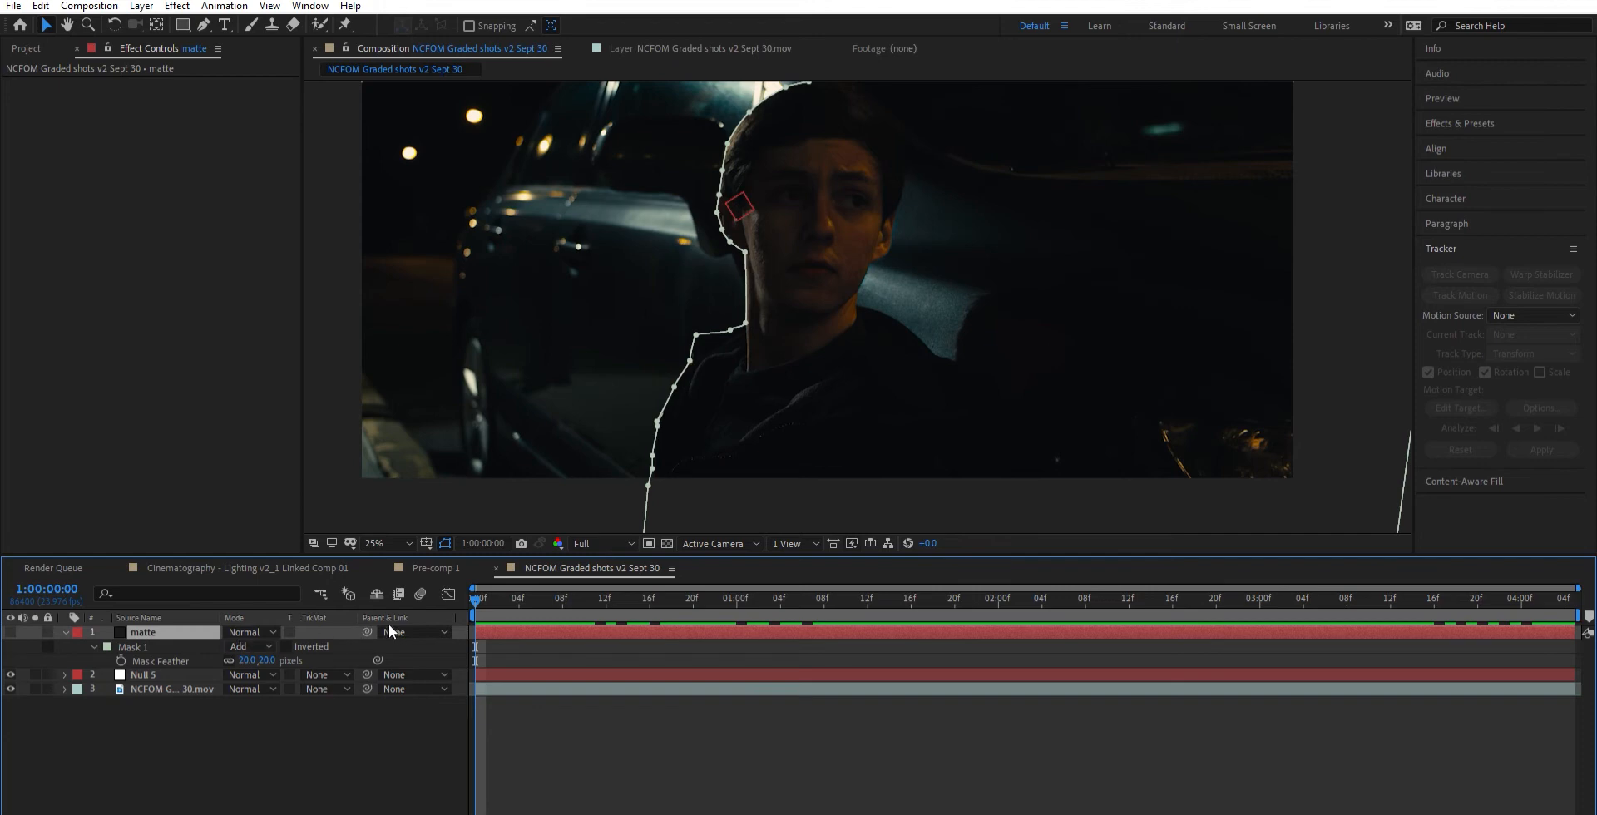
drag(367, 631, 415, 682)
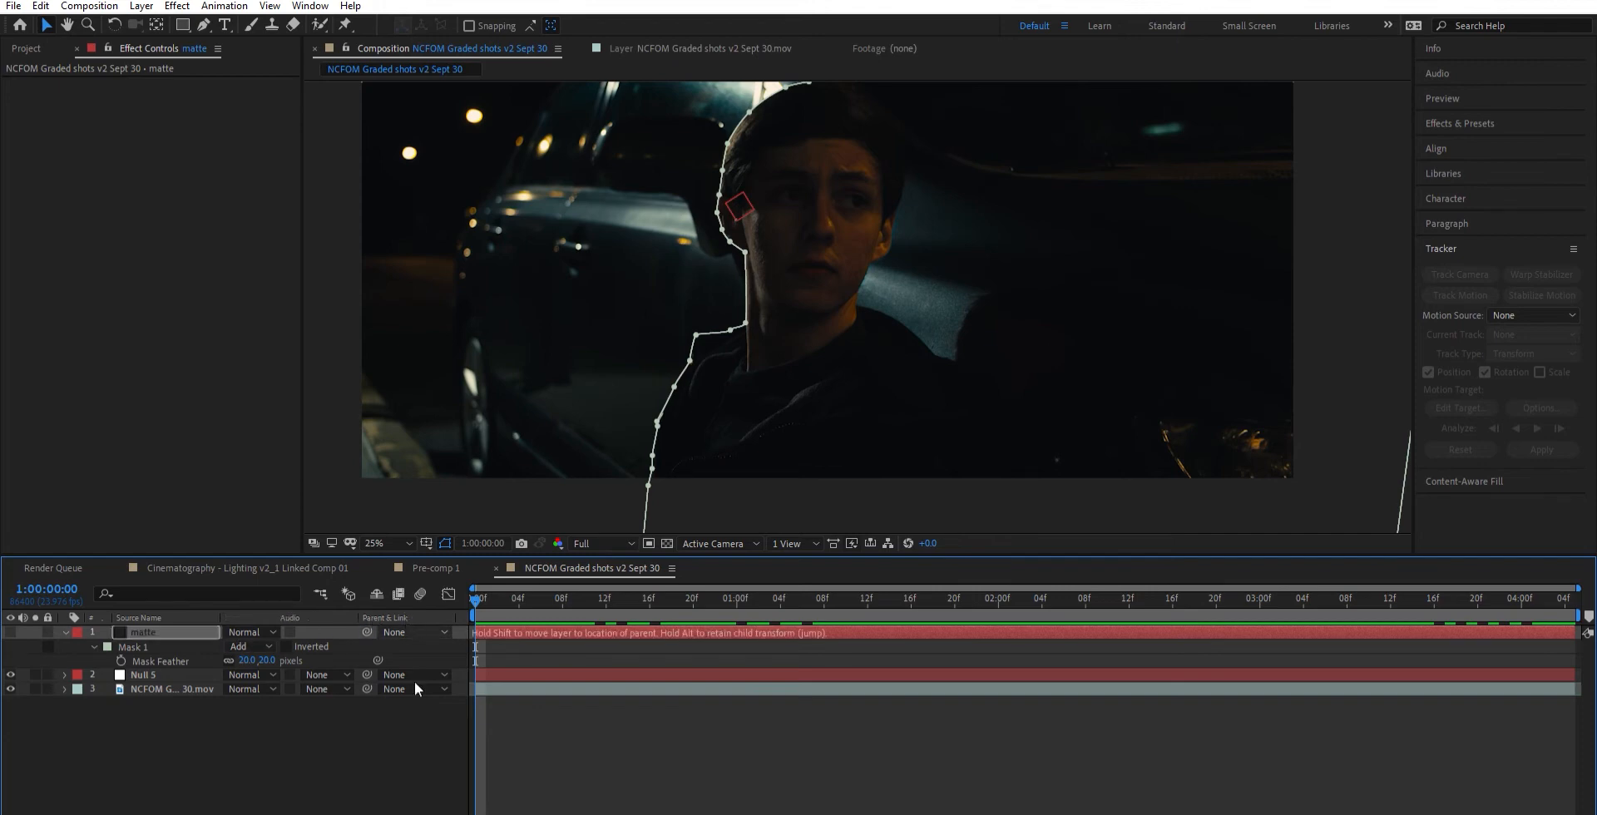
drag(370, 615, 165, 657)
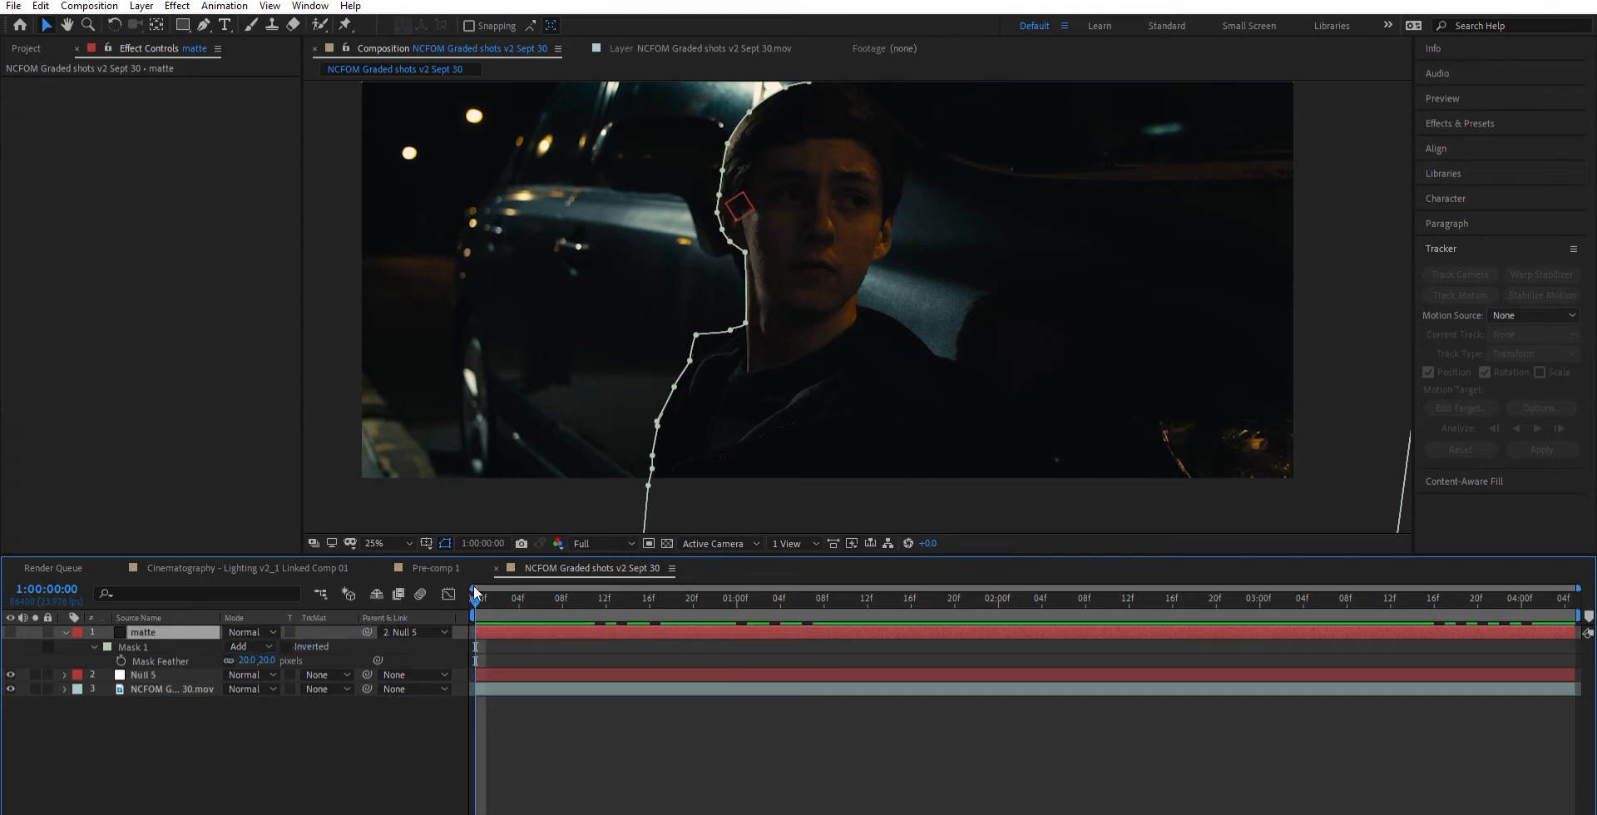
drag(475, 598, 659, 612)
- Reveal Null 5's keyframes, remove its rotation animation at the first frame, and scrub through the shot to check the mask
click(185, 674)
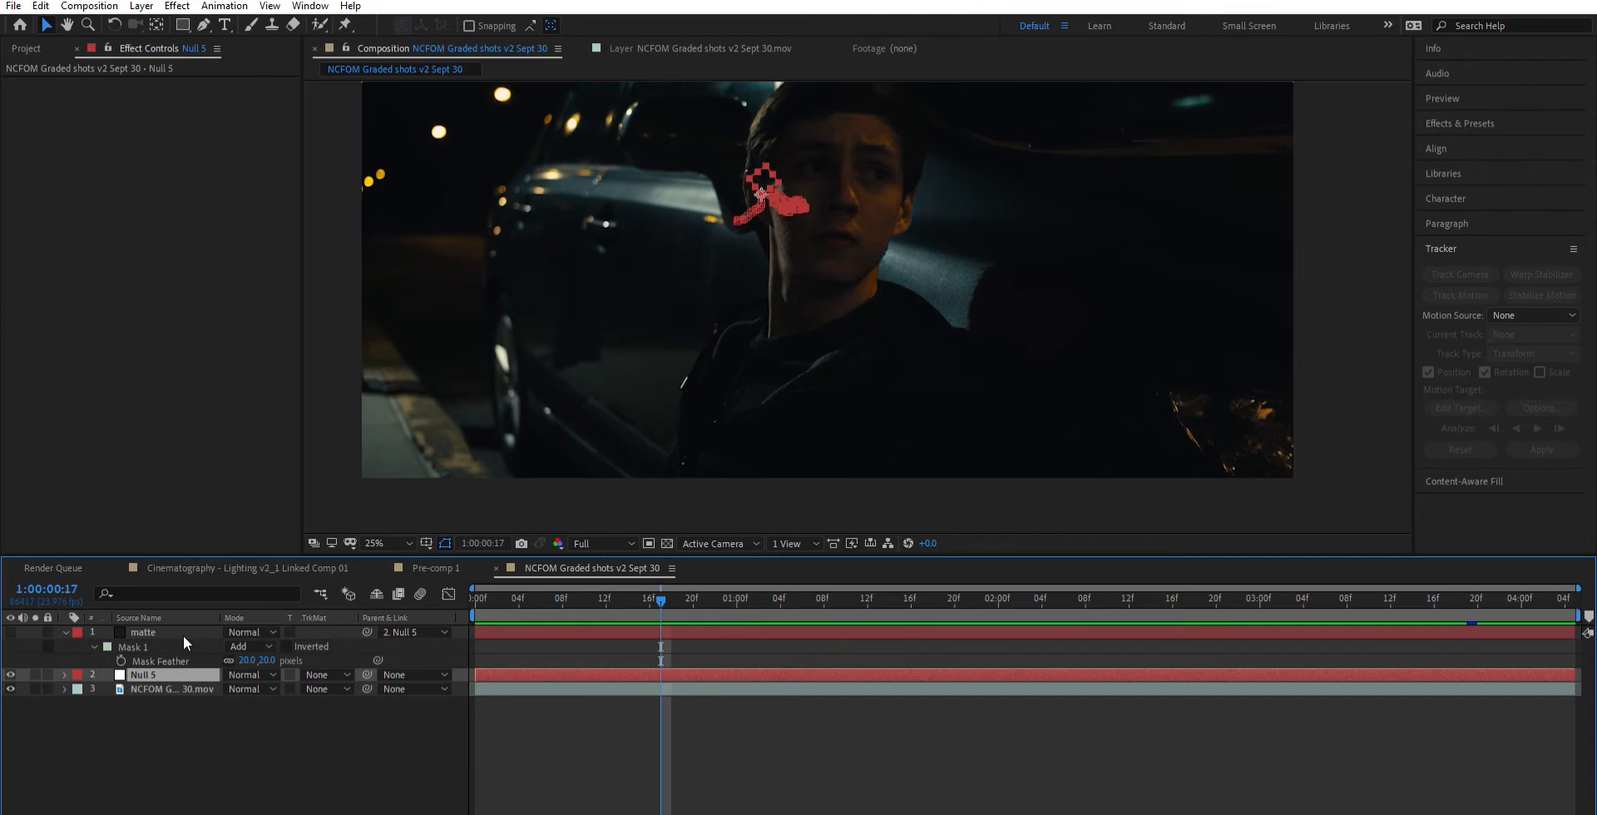
key(u)
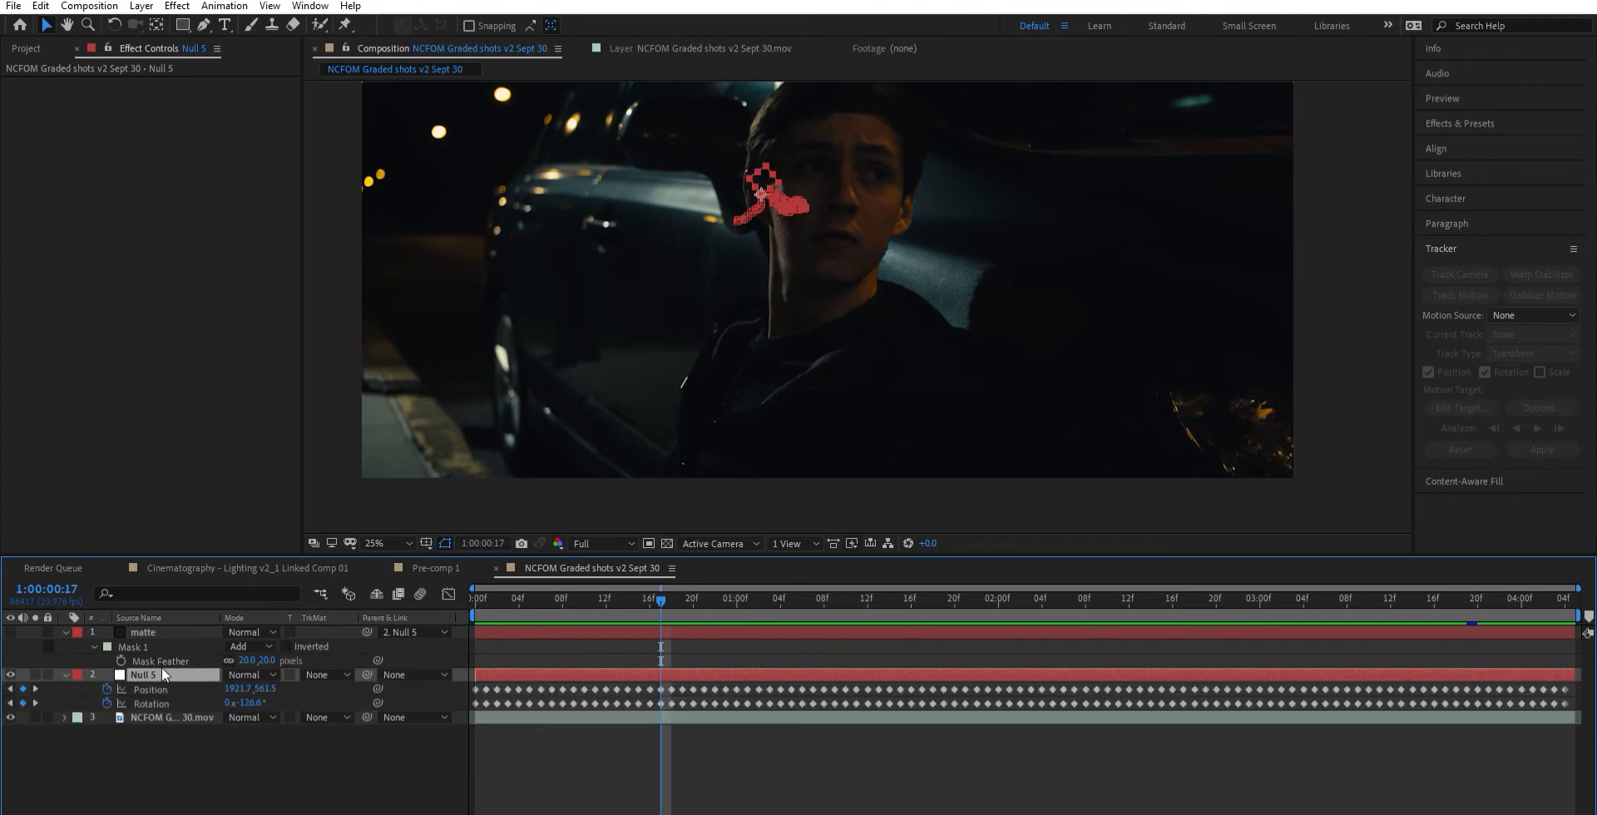
click(143, 632)
drag(654, 587, 426, 605)
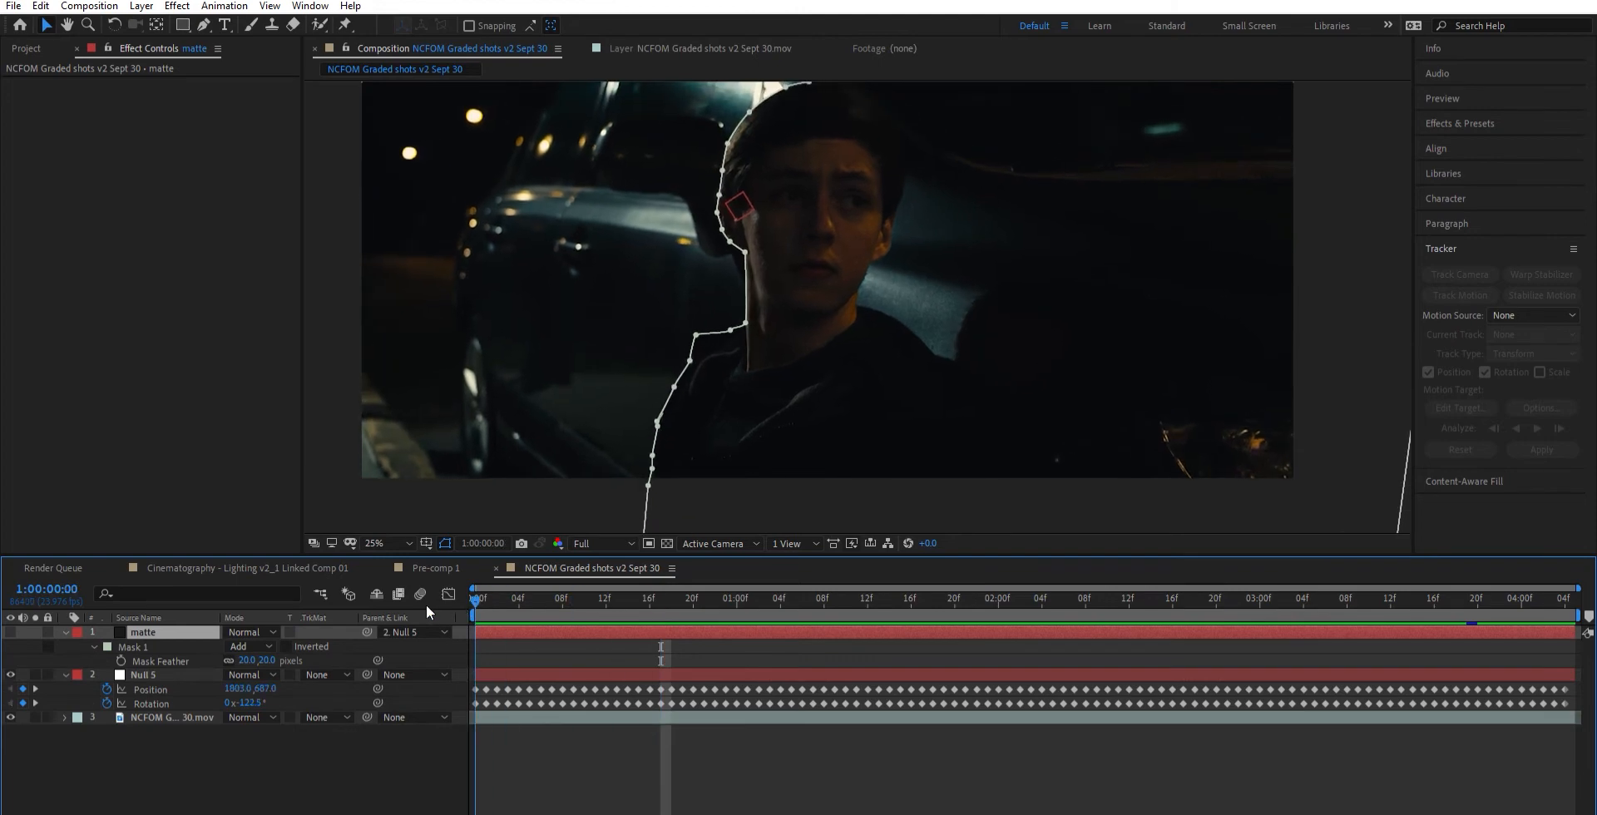
click(107, 702)
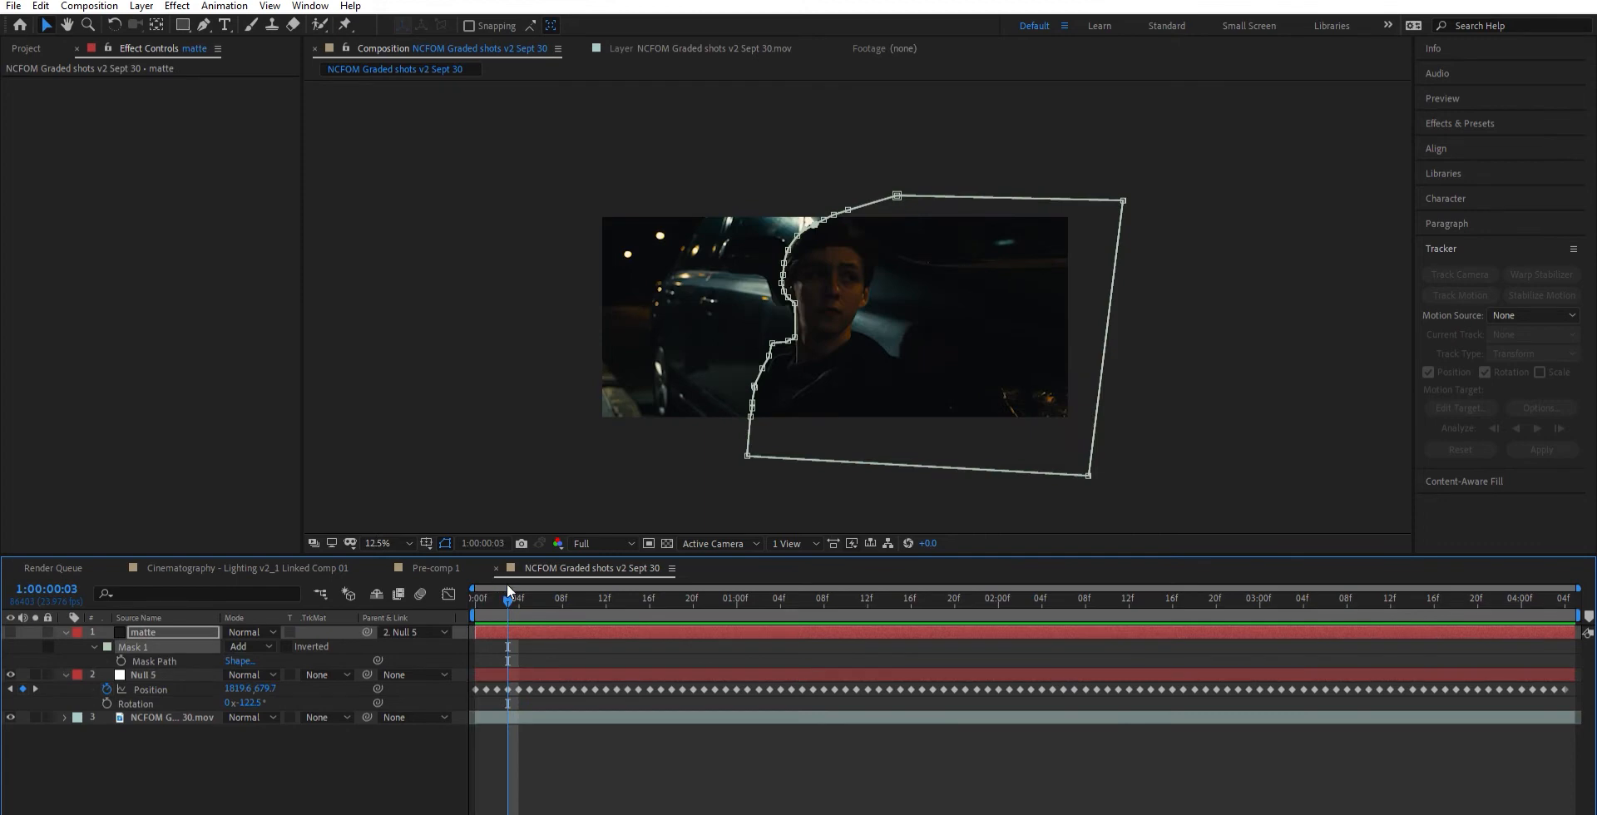
drag(509, 594, 1510, 597)
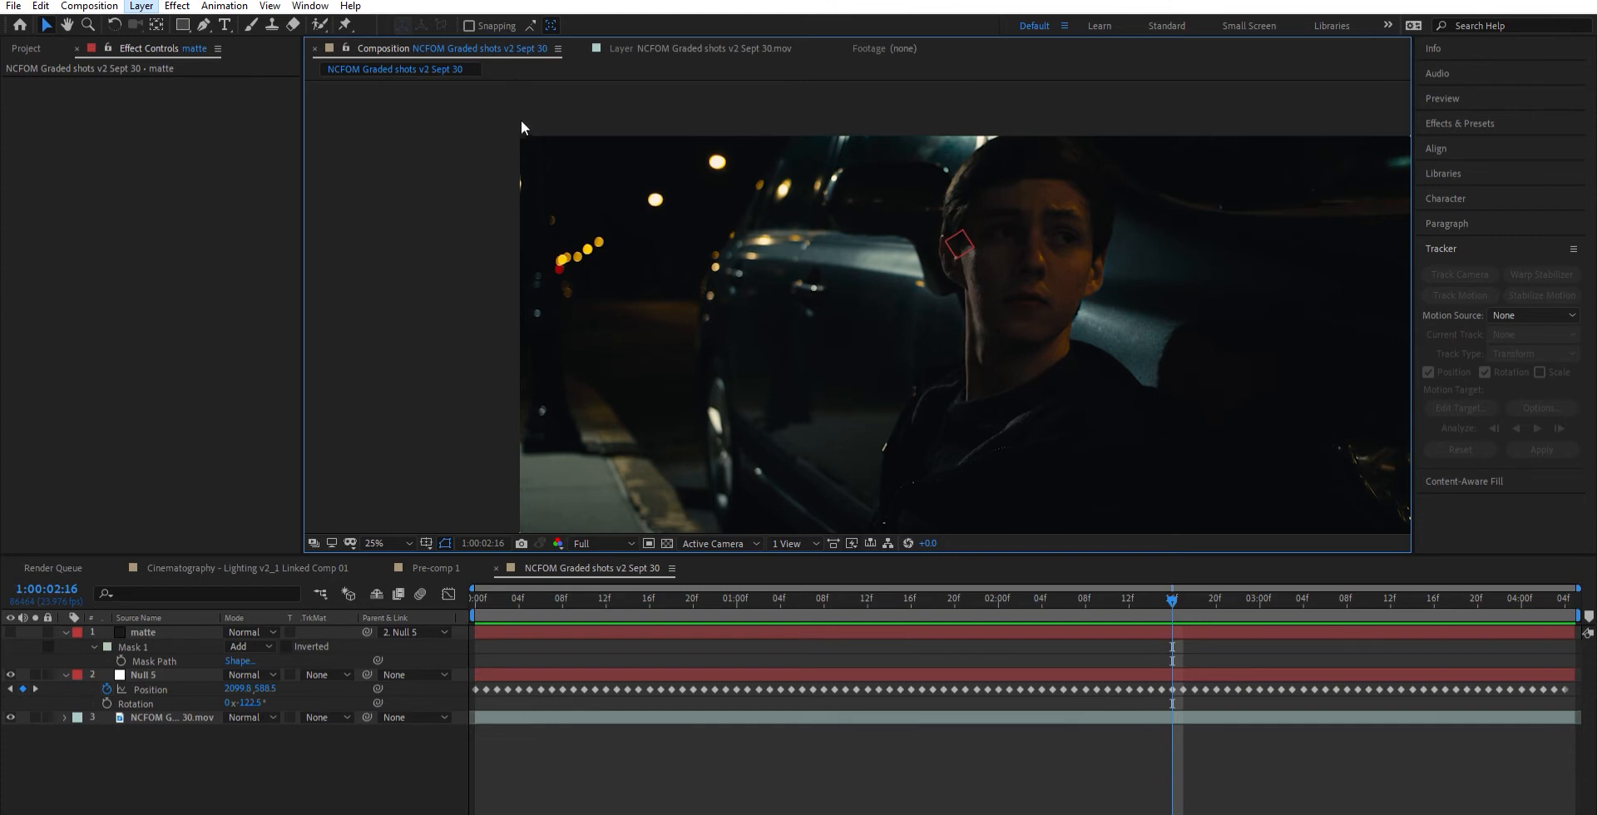
- Create an adjustment layer, place it directly beneath the matte layer, and set its track matte to Alpha Inverted
key(ctrl+alt+y)
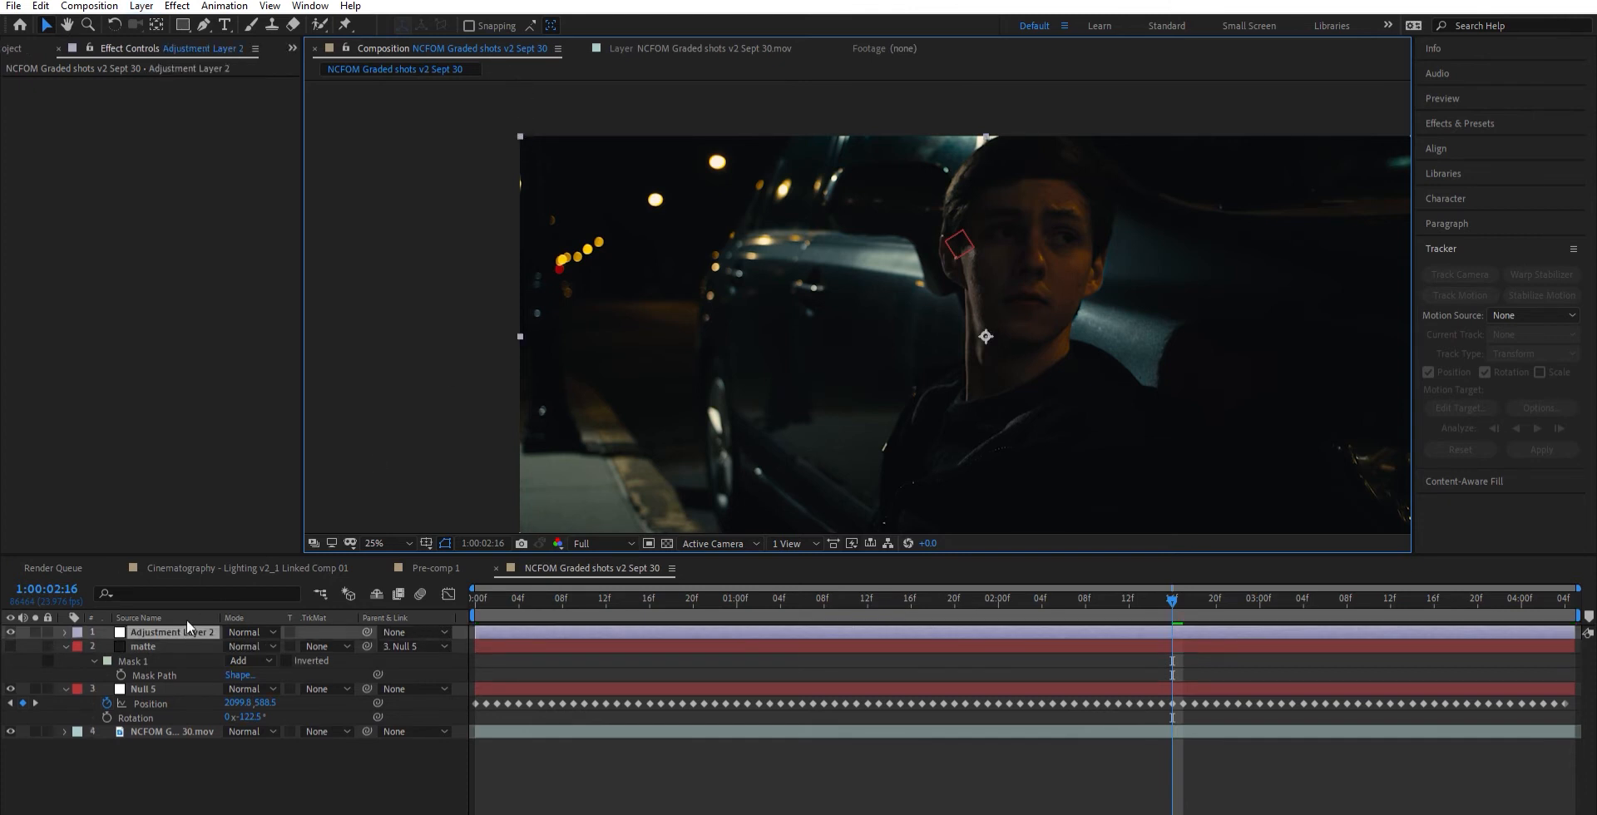
drag(188, 632, 185, 687)
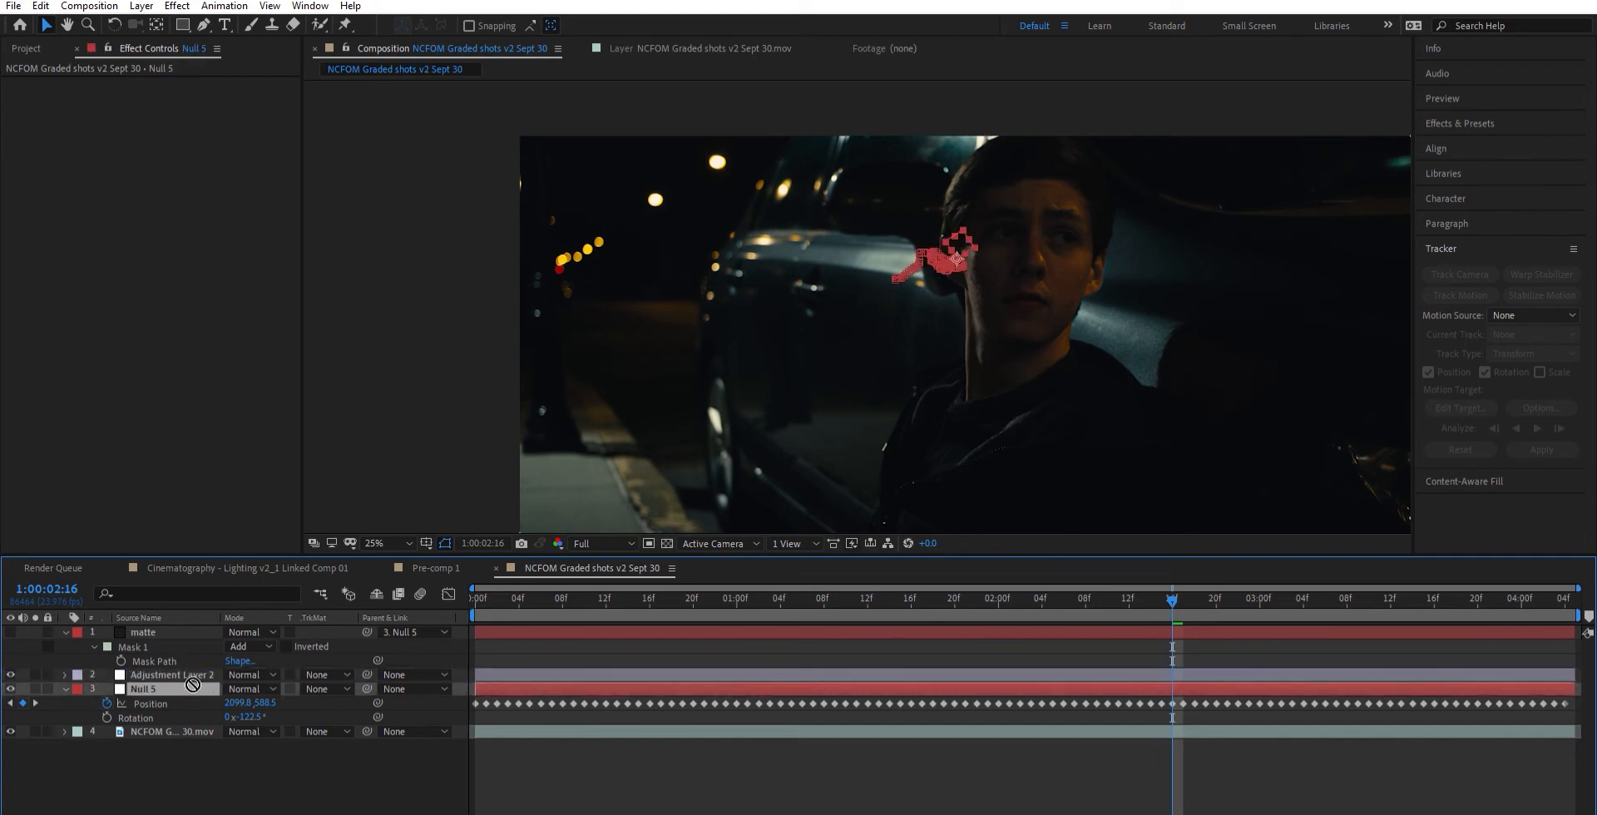
click(180, 673)
click(147, 632)
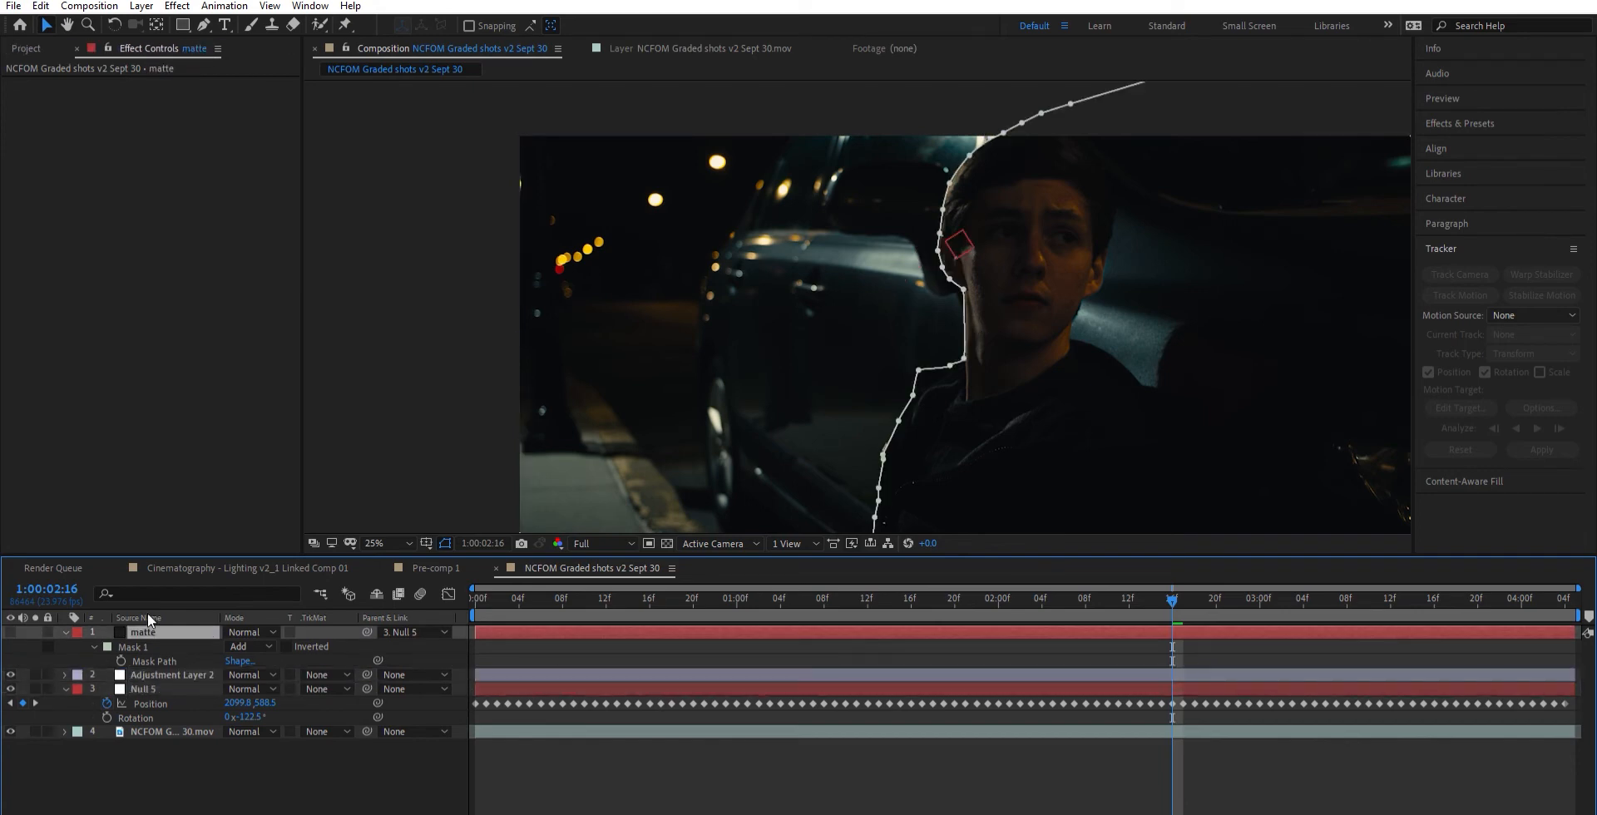
click(204, 674)
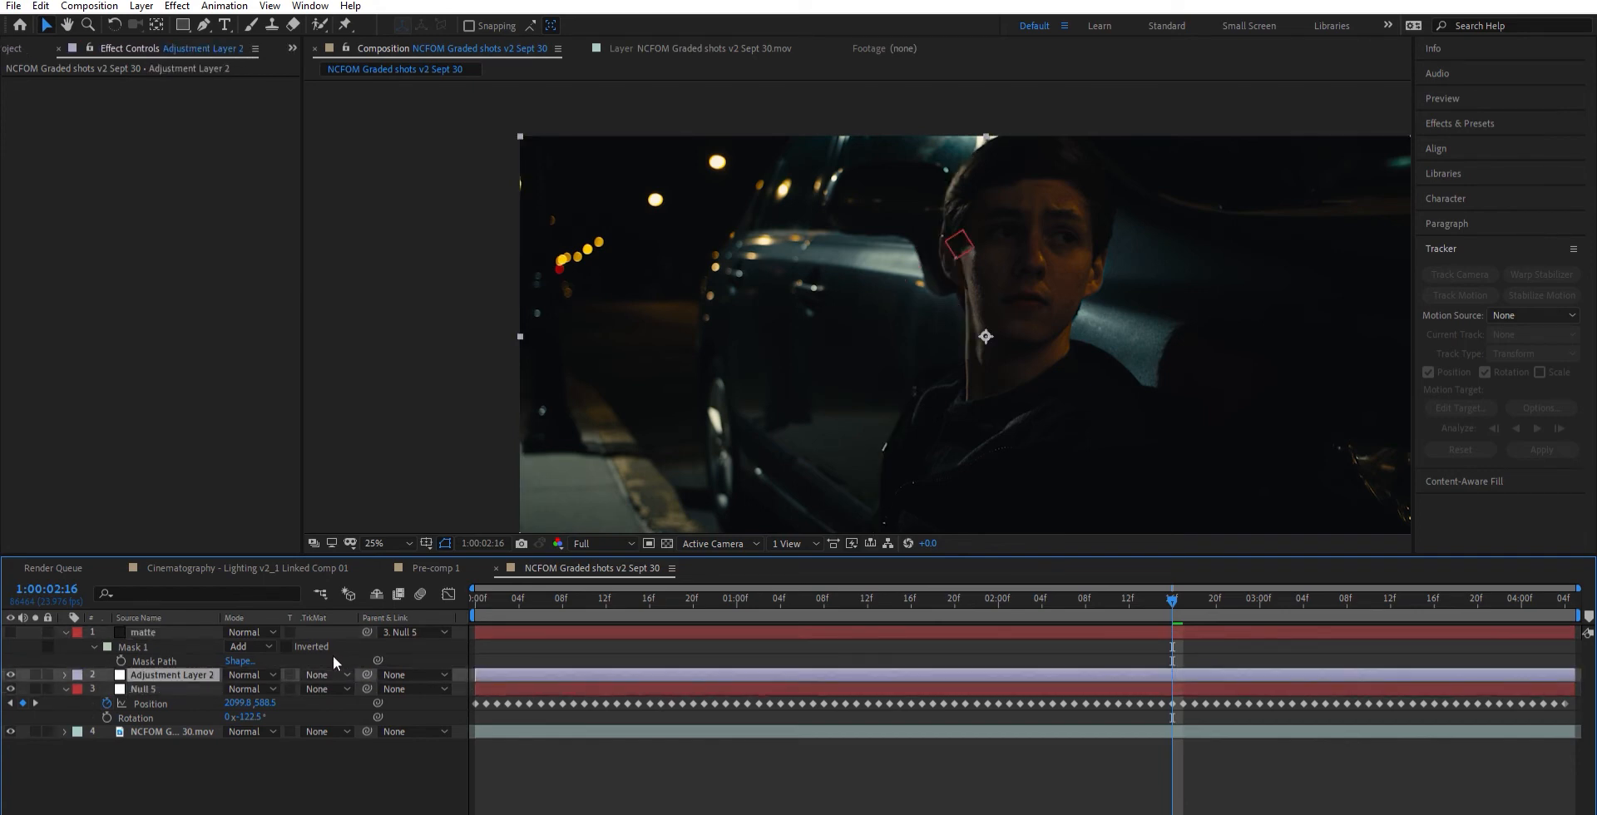
click(398, 712)
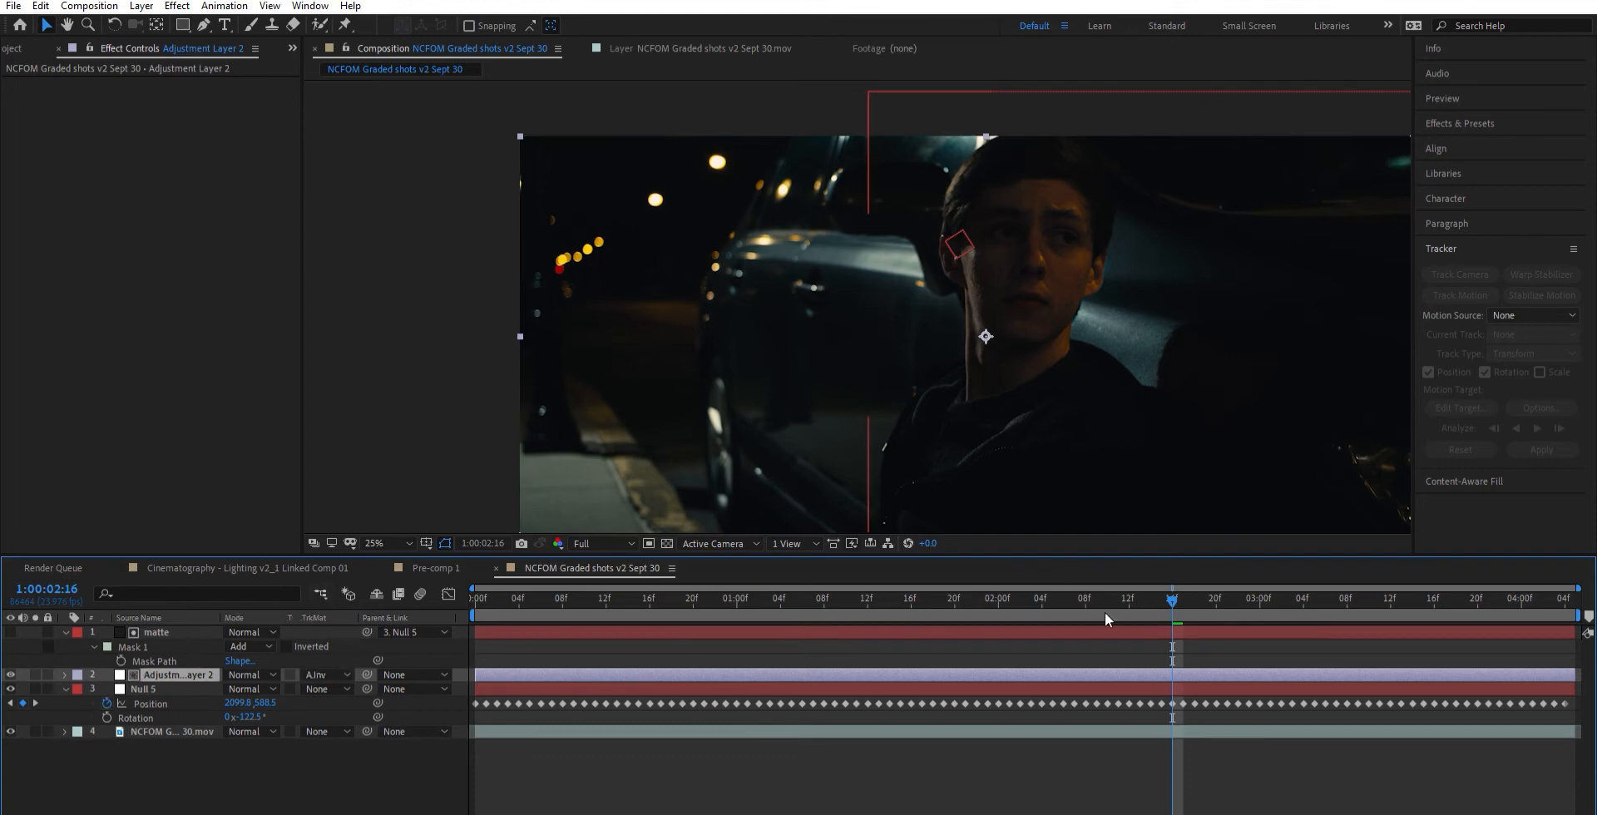
- Step back three frames to 1:00:02:13 and apply Camera Lens Blur to the adjustment layer
key(Page_Up)
key(Page_Up)
key(Page_Up)
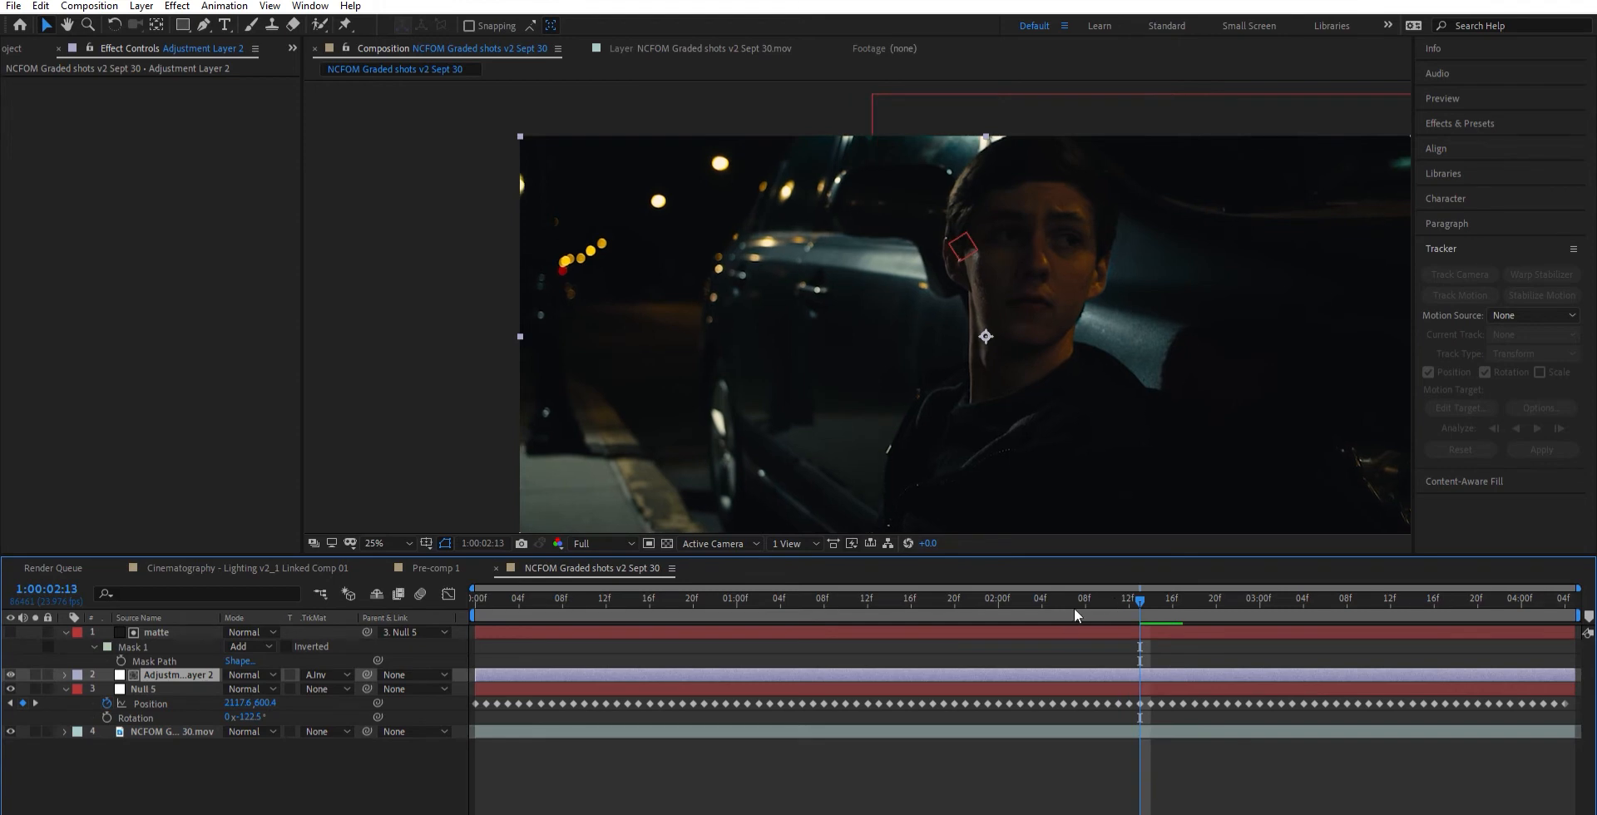
key(ctrl+Up)
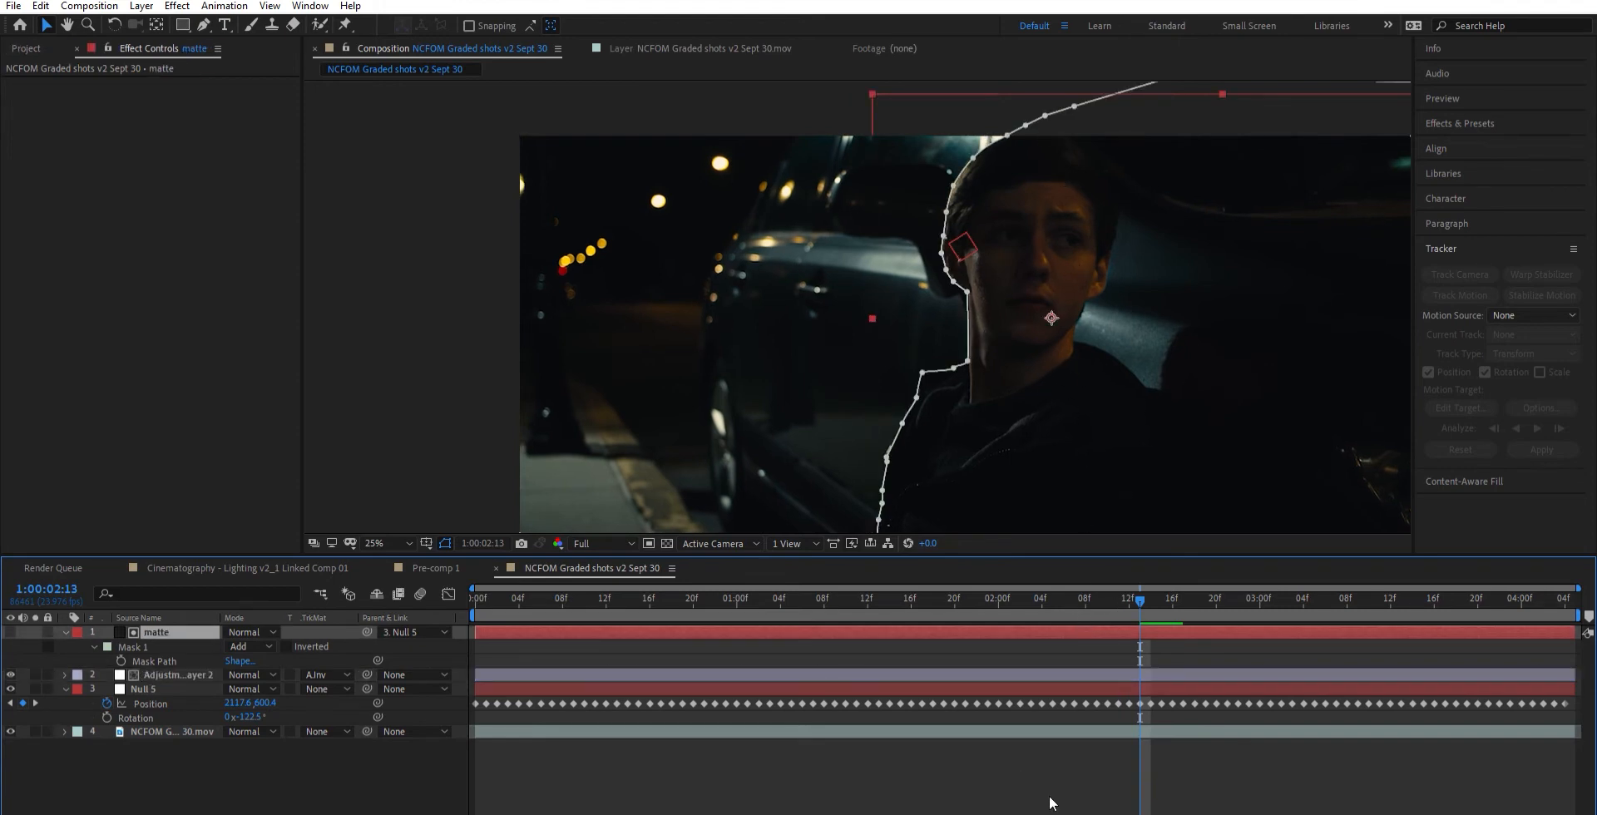
key(ctrl+Down)
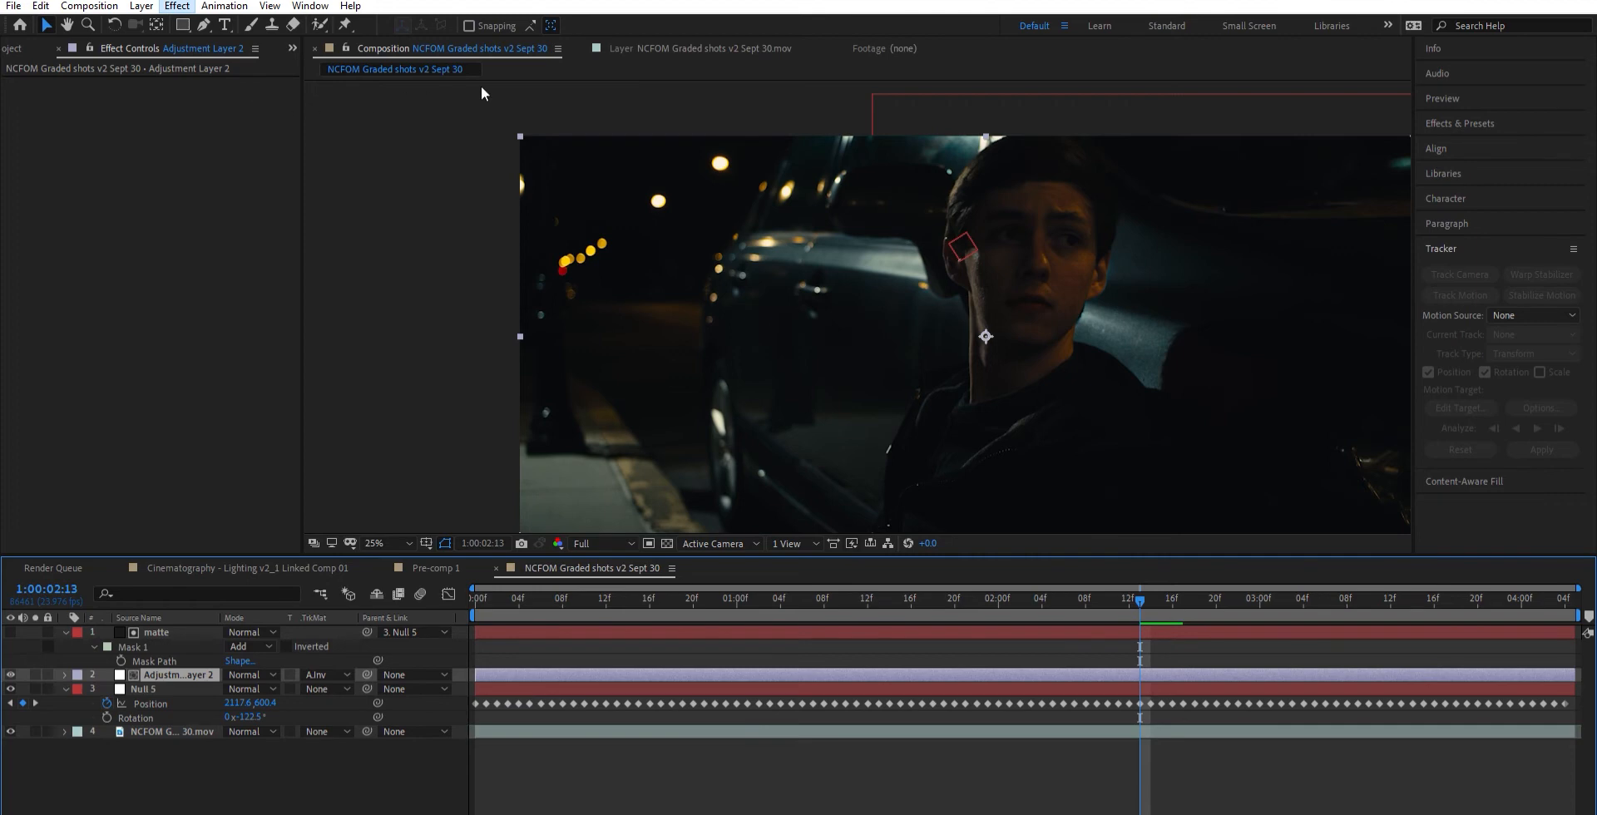
click(505, 130)
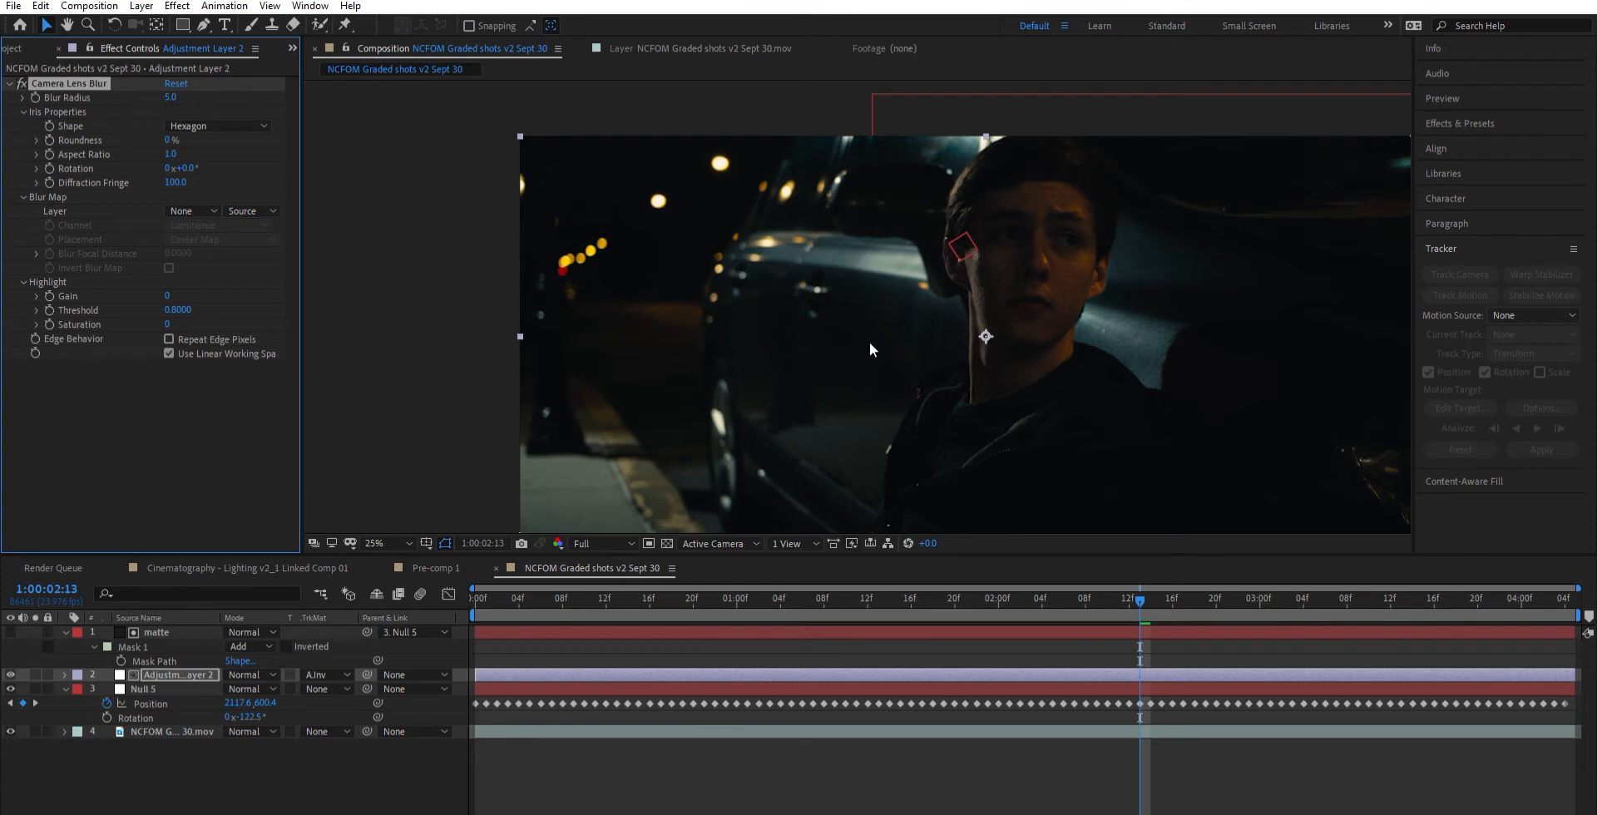
- Set the Camera Lens Blur radius to 20 and examine the blurred background and the edge around the head up close
drag(796, 327, 686, 300)
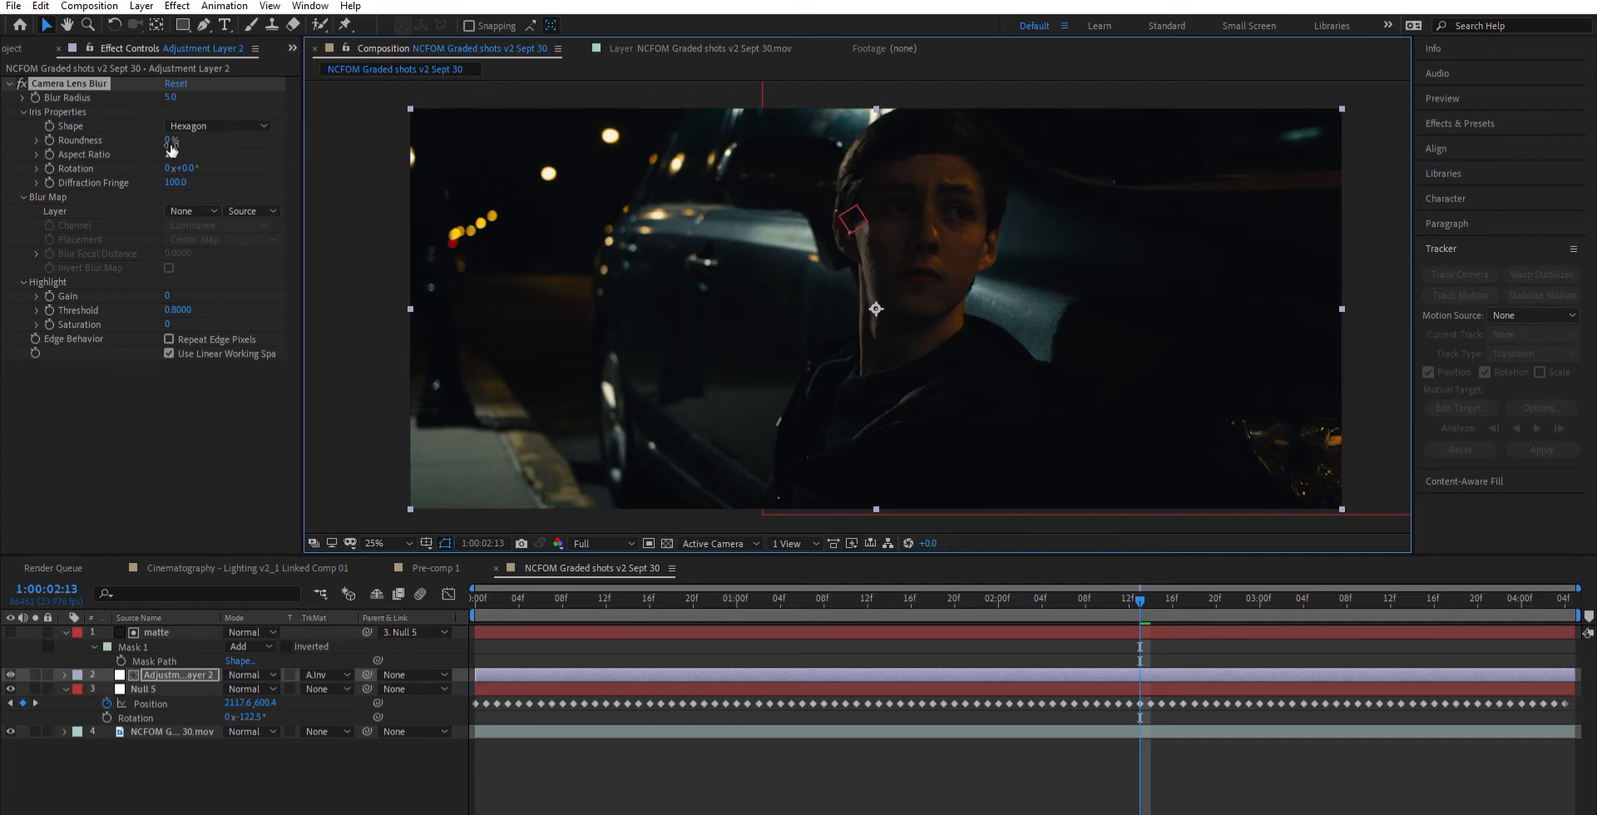
click(87, 139)
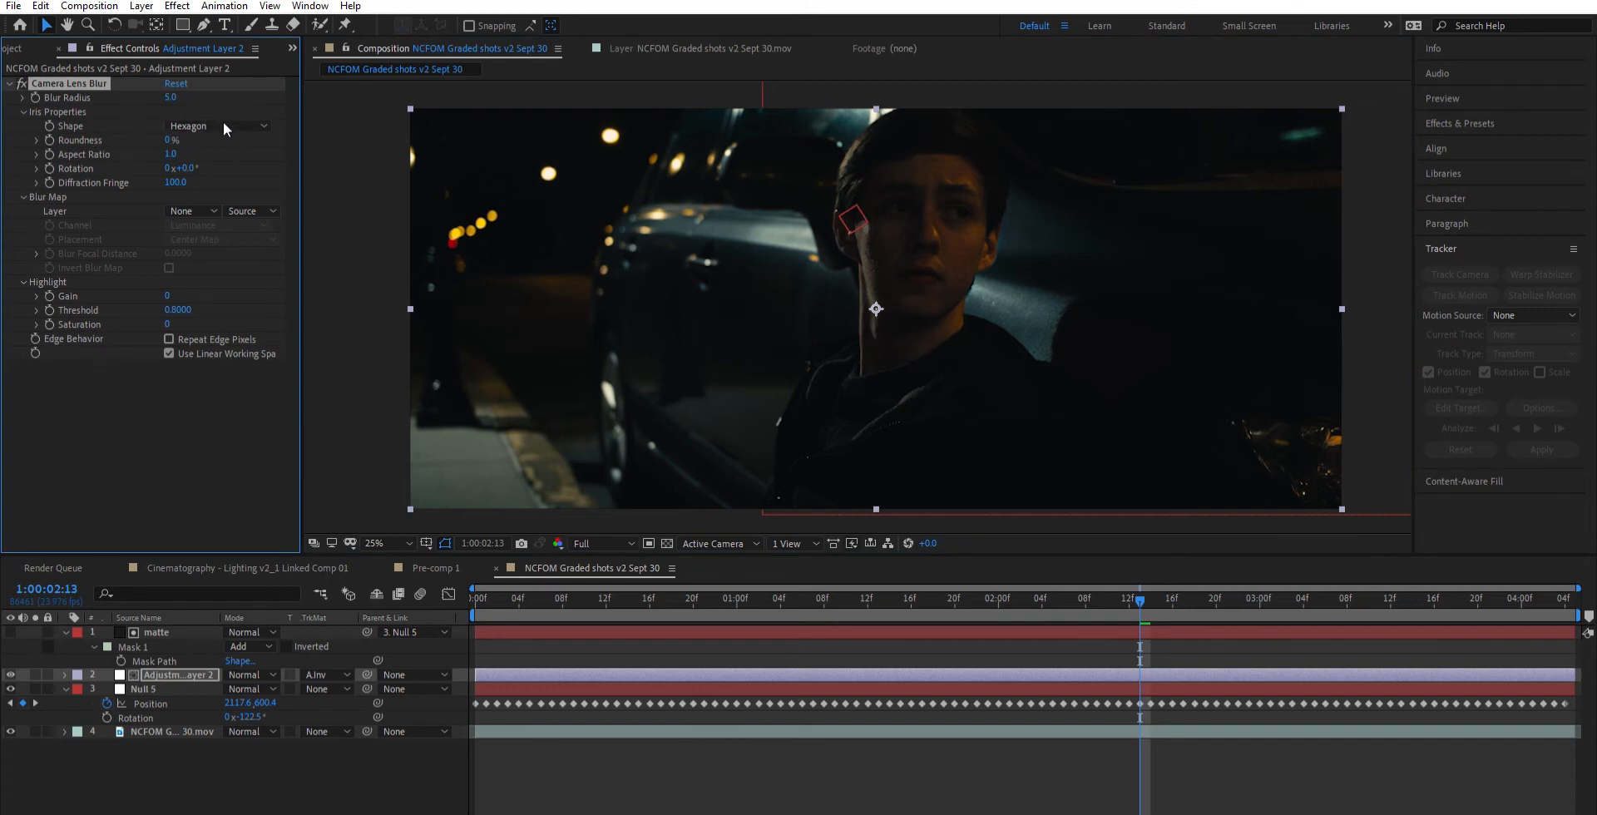
click(240, 101)
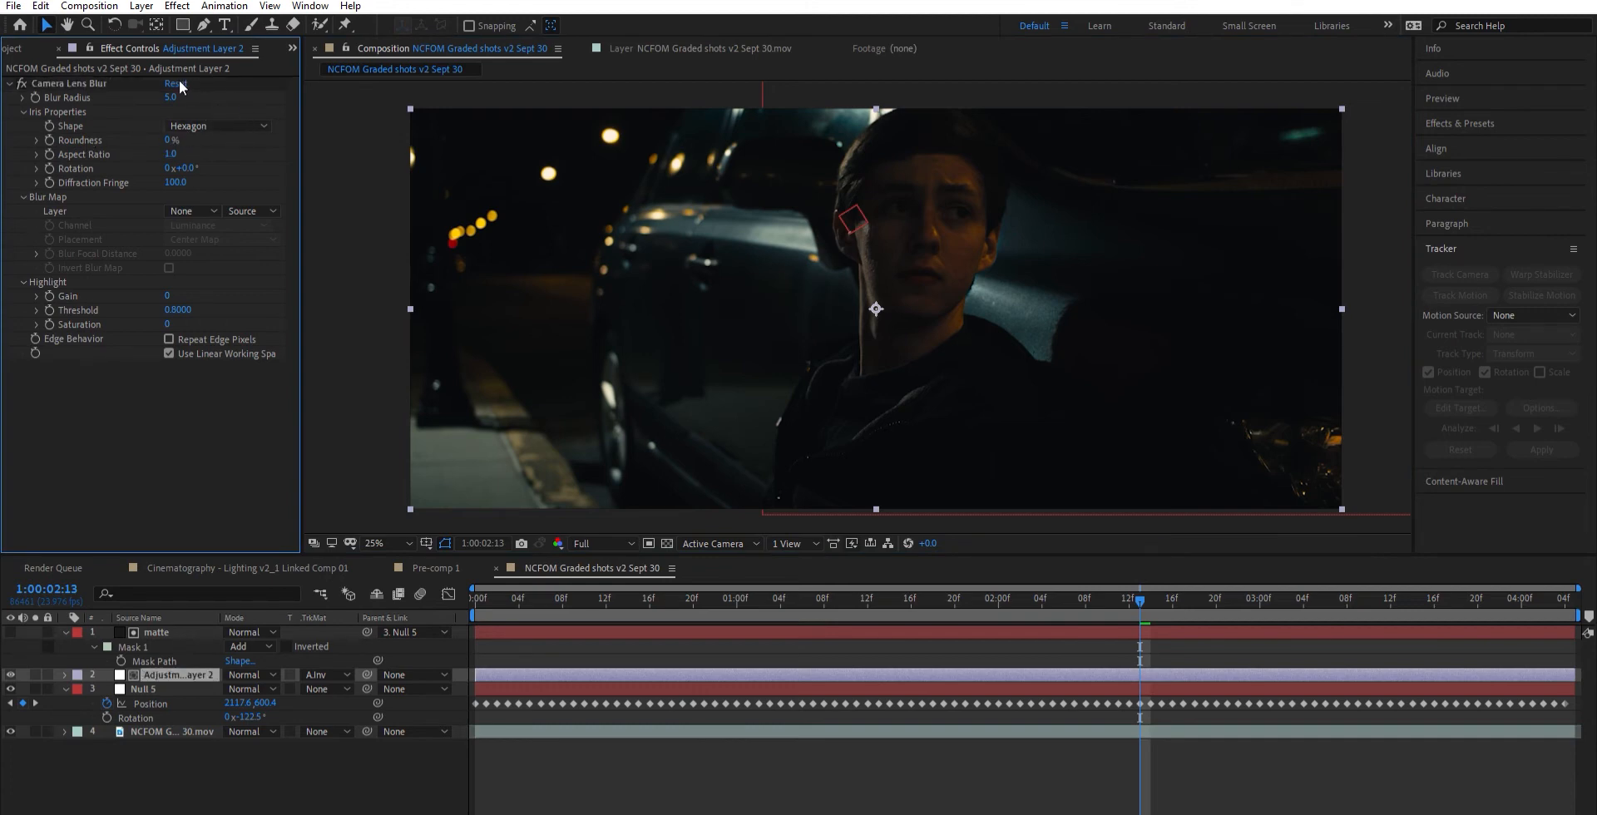
click(171, 97)
text(20)
key(Return)
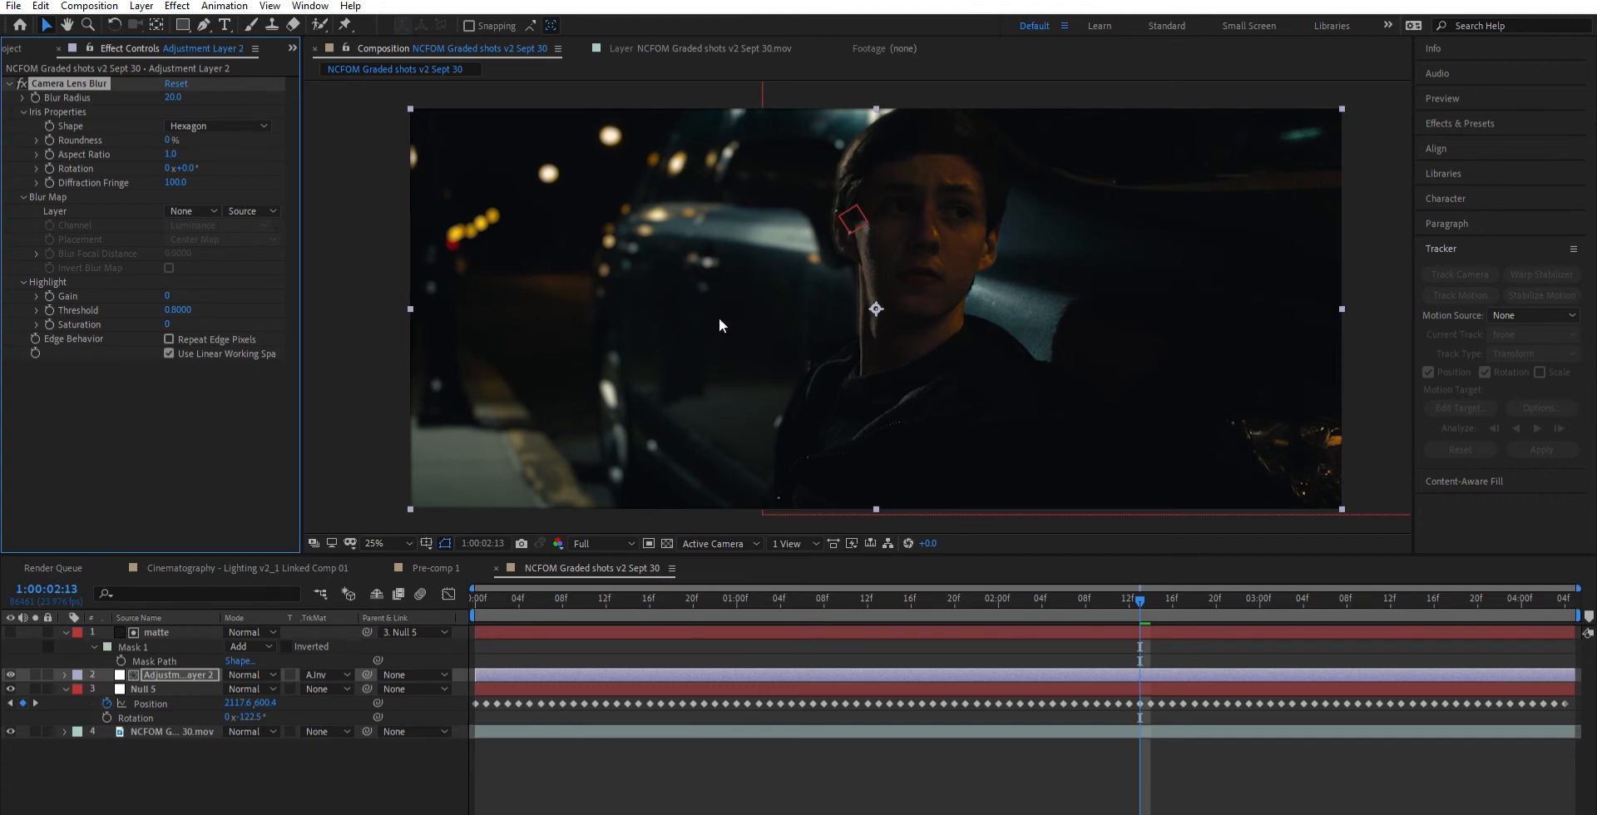
scroll(865, 345, up, 2)
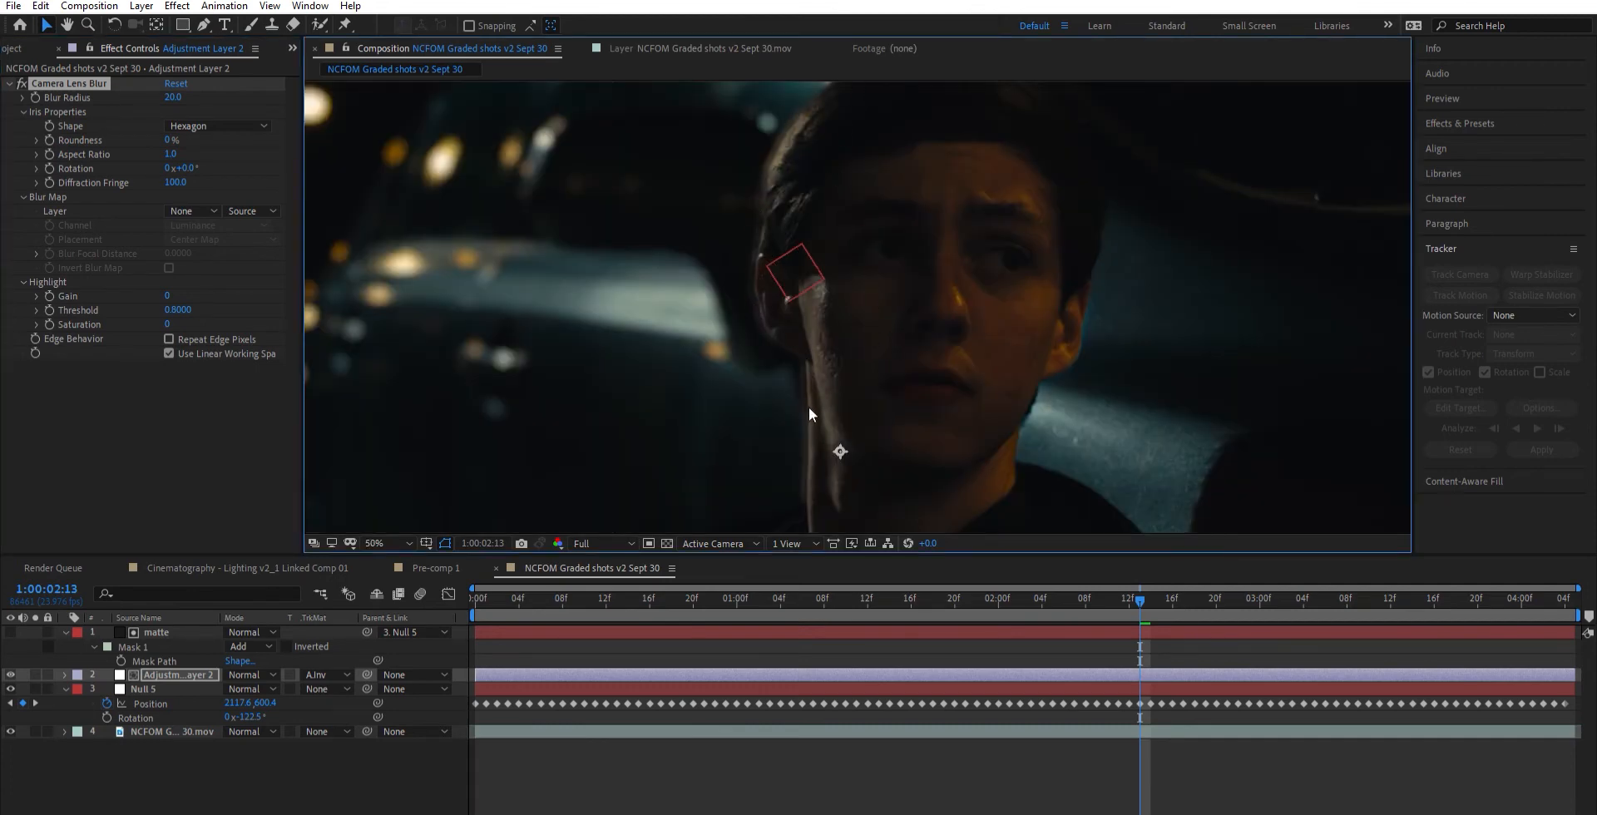
drag(868, 389, 995, 328)
scroll(950, 358, down, 2)
scroll(864, 285, up, 2)
drag(881, 288, 1099, 404)
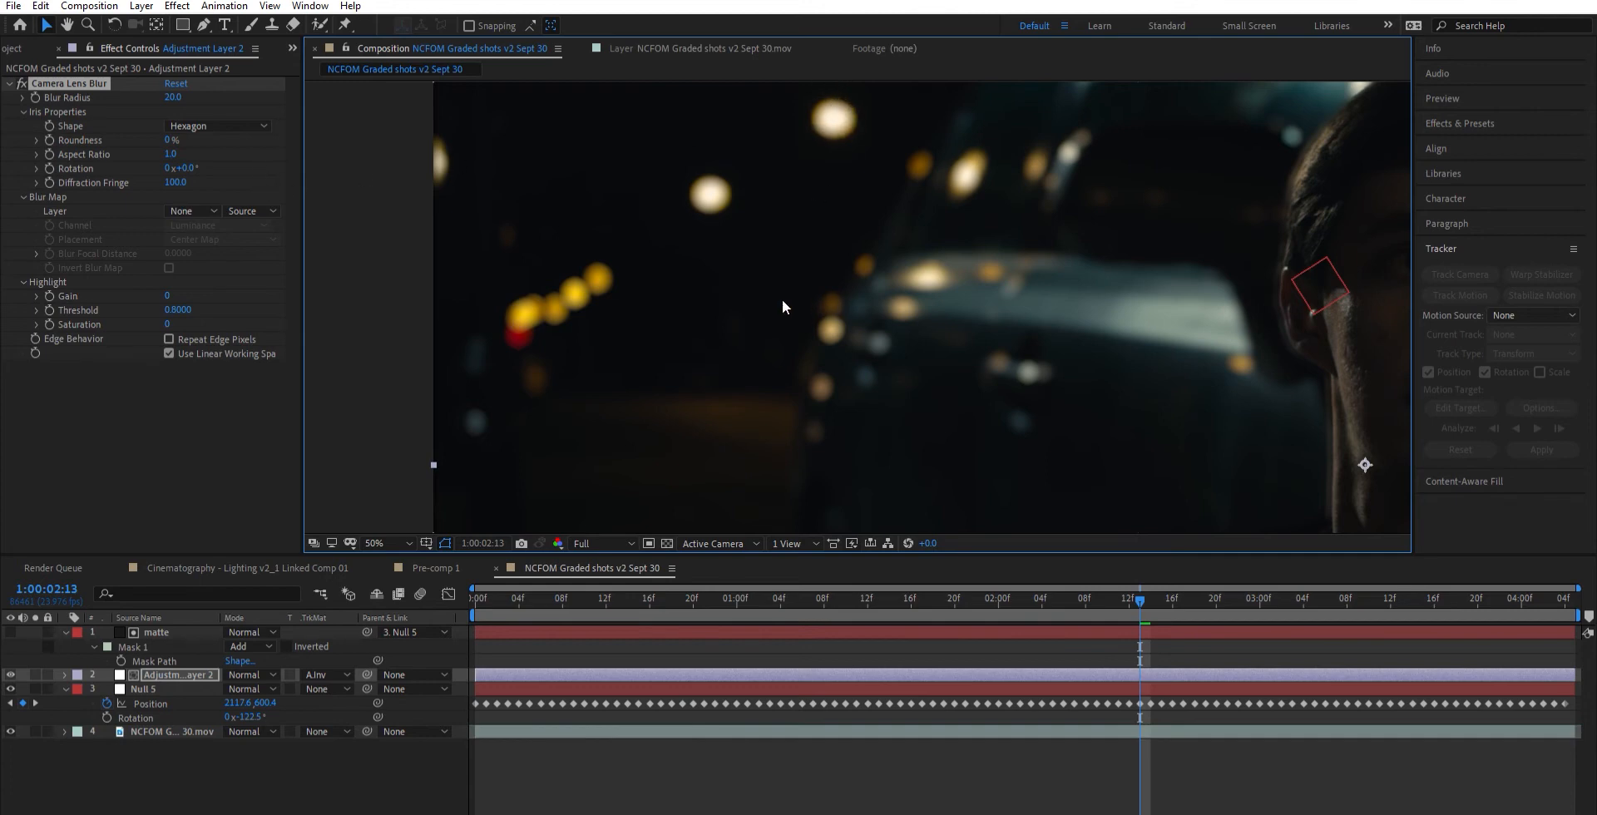
- Set the iris aspect ratio of the Camera Lens Blur to 0.4 and compare the bokeh up close and zoomed out
click(171, 154)
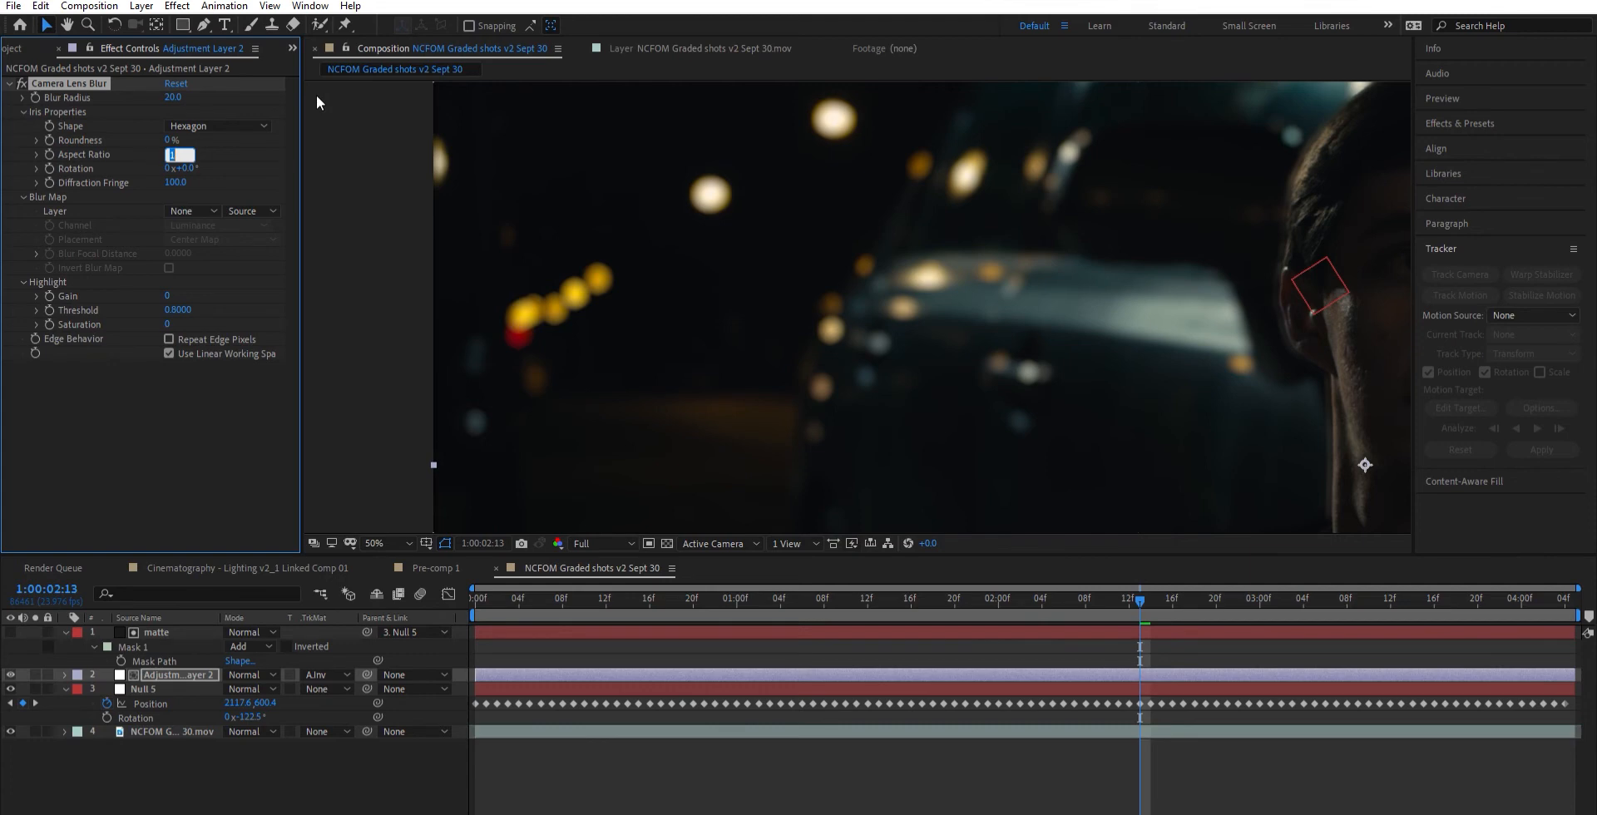
key(BackSpace)
text(.4)
key(Return)
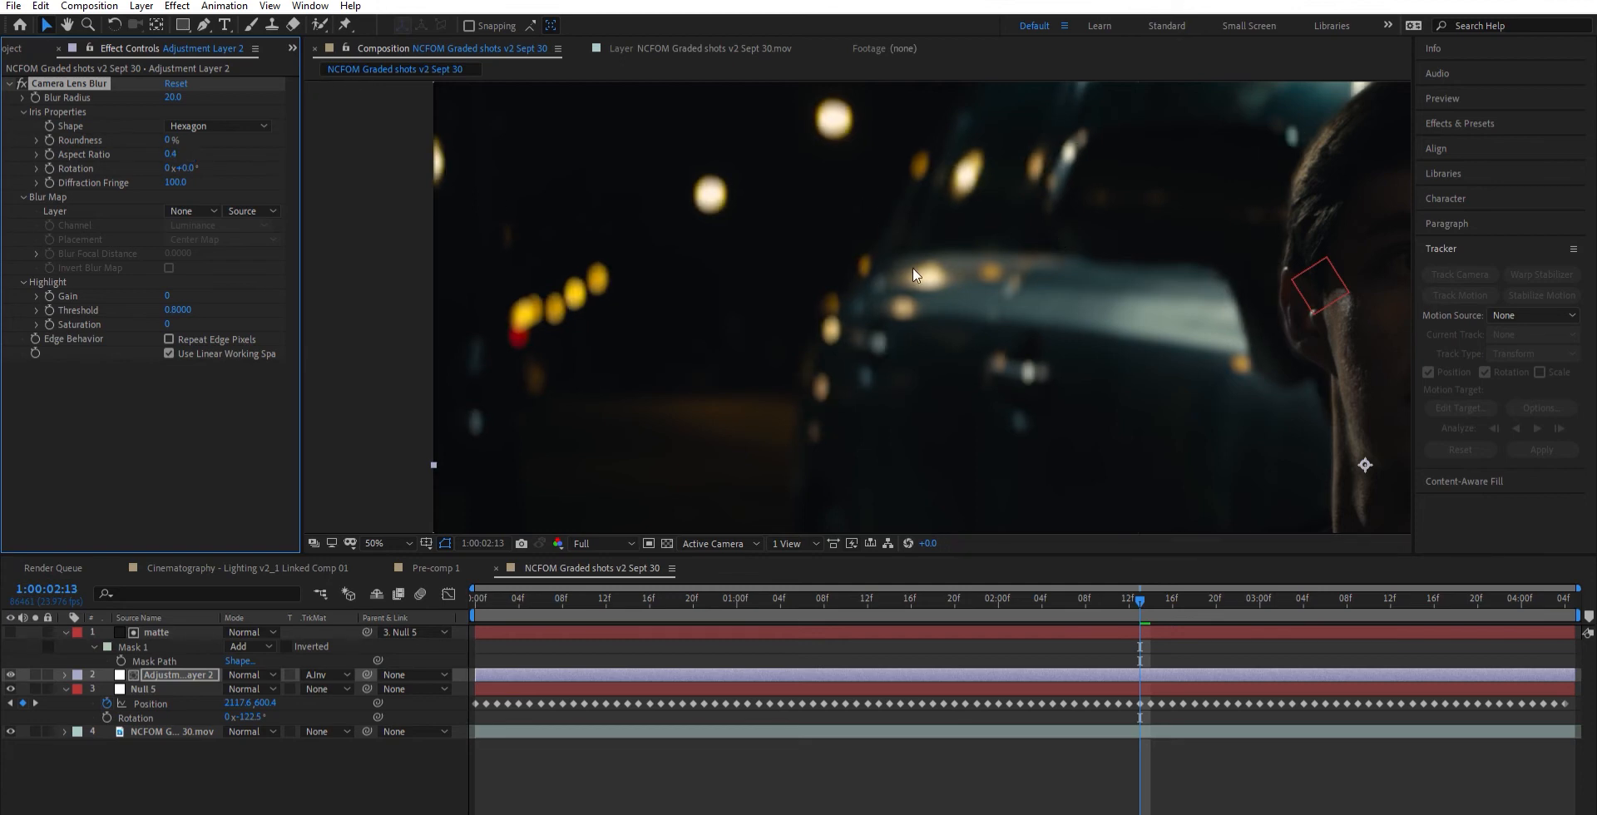
scroll(920, 258, down, 2)
scroll(932, 245, up, 2)
scroll(859, 318, down, 2)
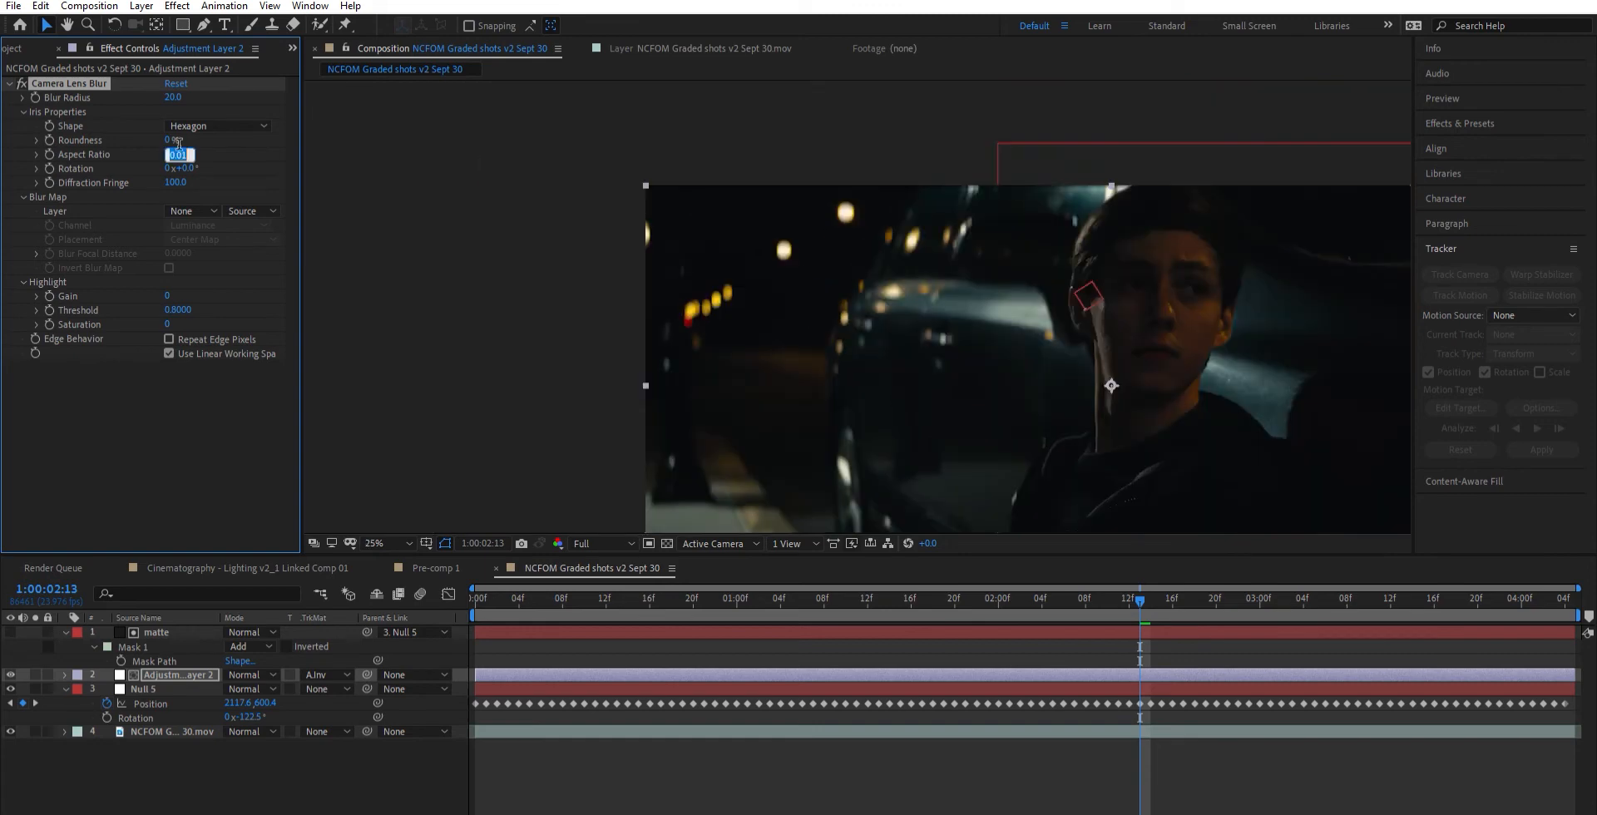
- Set the lens blur's aspect ratio to 0 and its blur radius to 40, and inspect the background bokeh
drag(173, 154, 191, 154)
click(174, 98)
text(40)
key(Return)
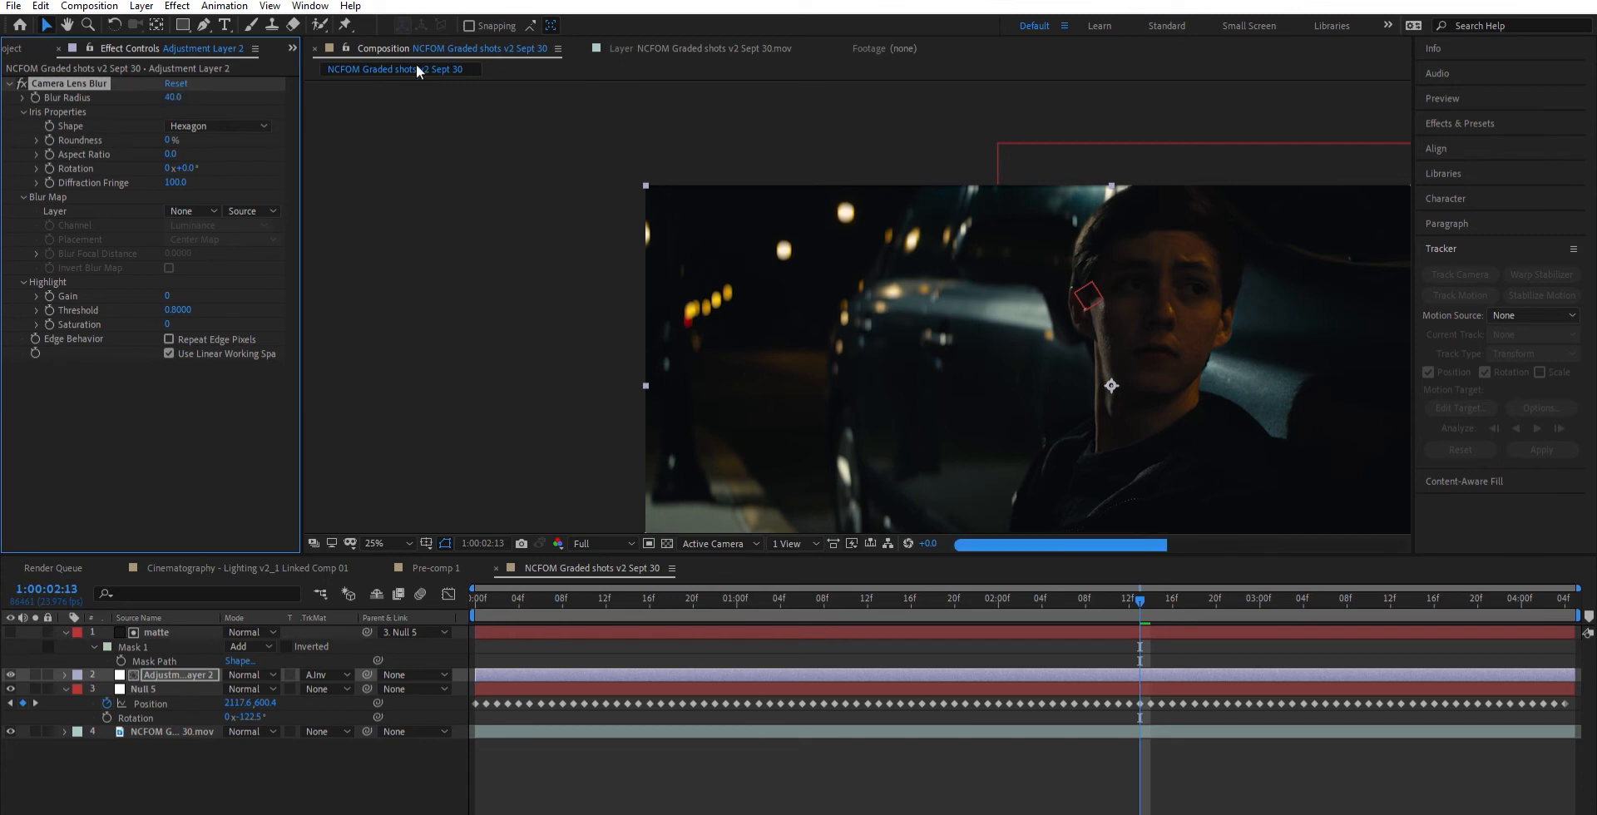
scroll(991, 319, up, 2)
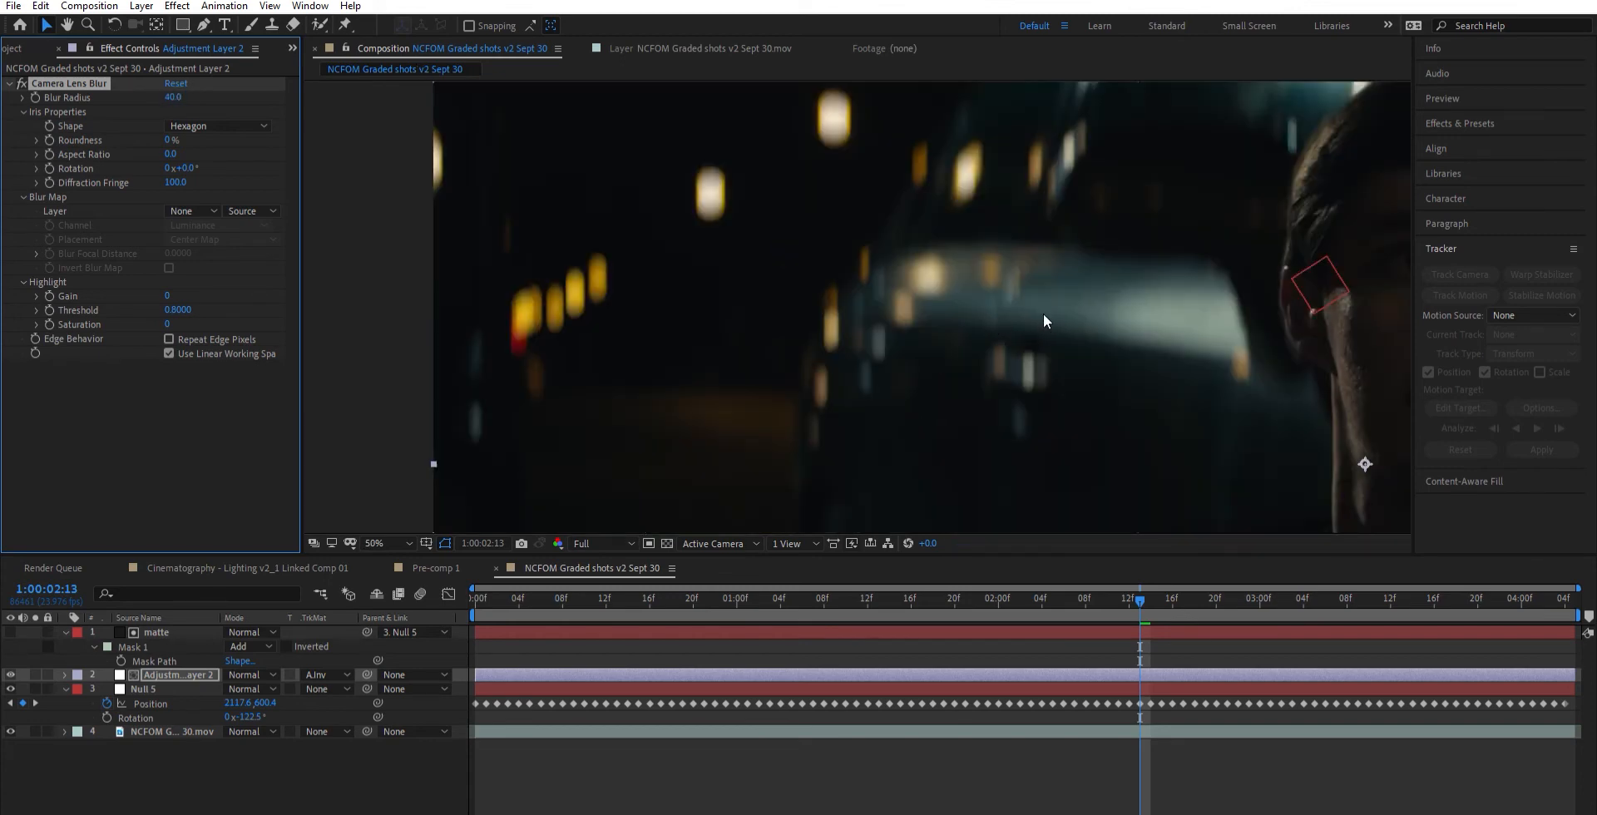
drag(1043, 313, 925, 250)
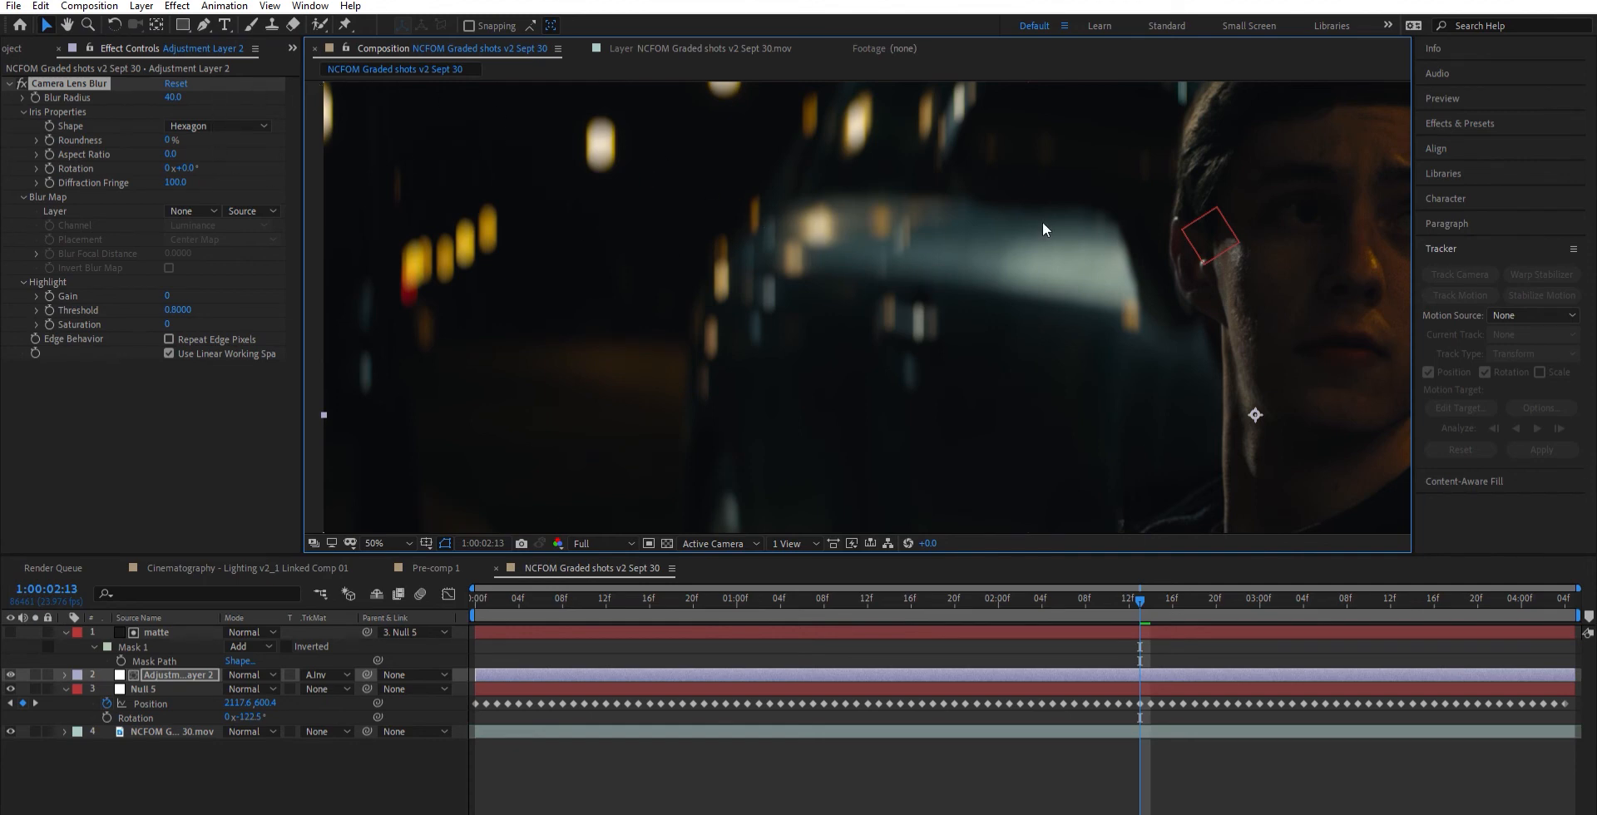
drag(1103, 244, 974, 243)
drag(802, 164, 859, 294)
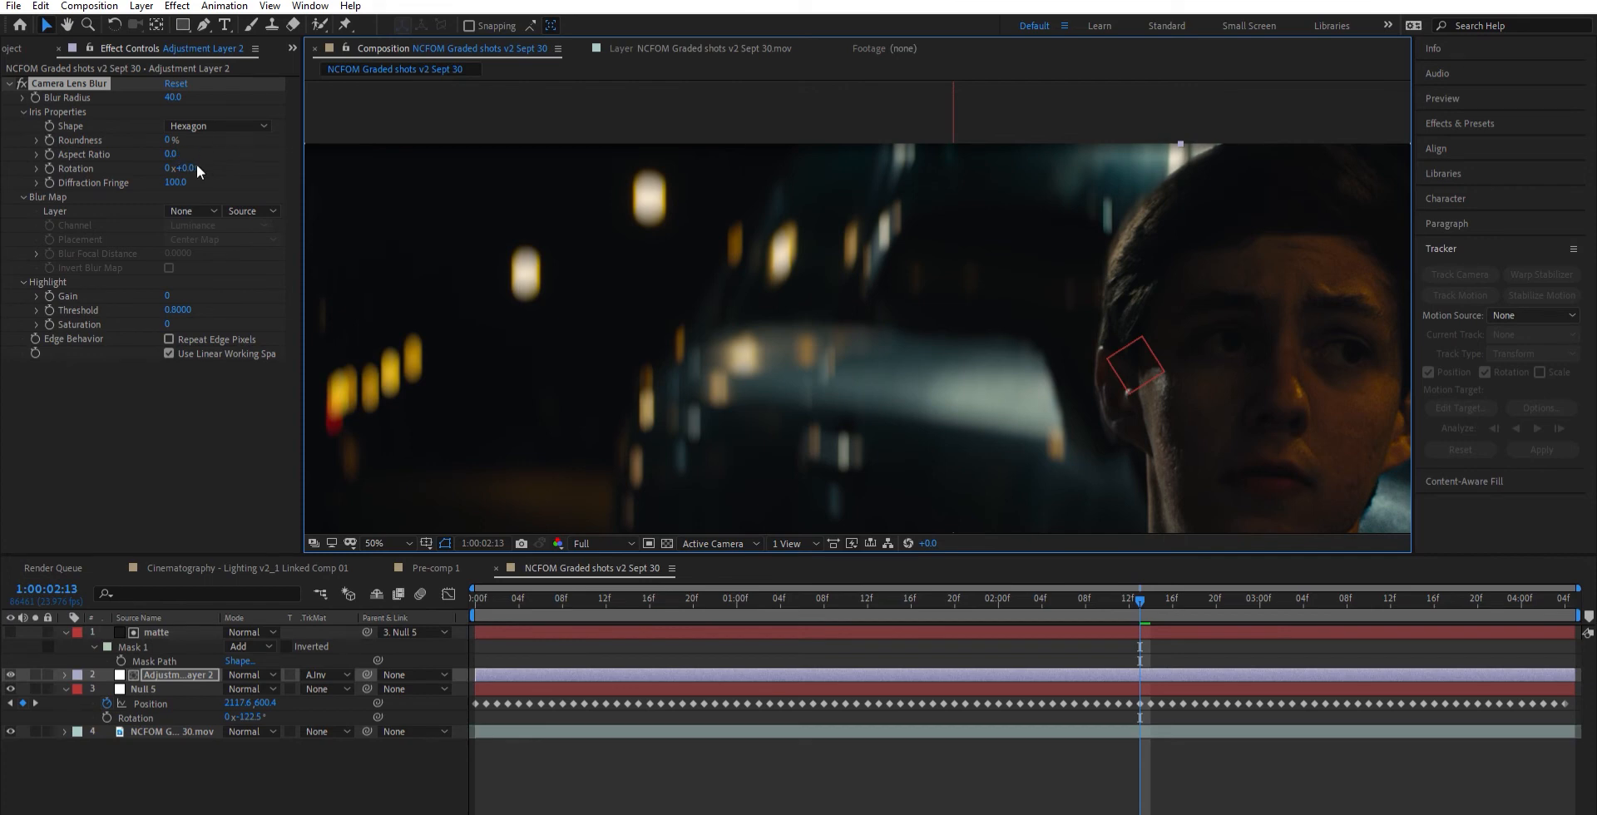
- Set the Camera Lens Blur iris aspect ratio to 0.3 and view the resulting bokeh across the wider frame
click(177, 154)
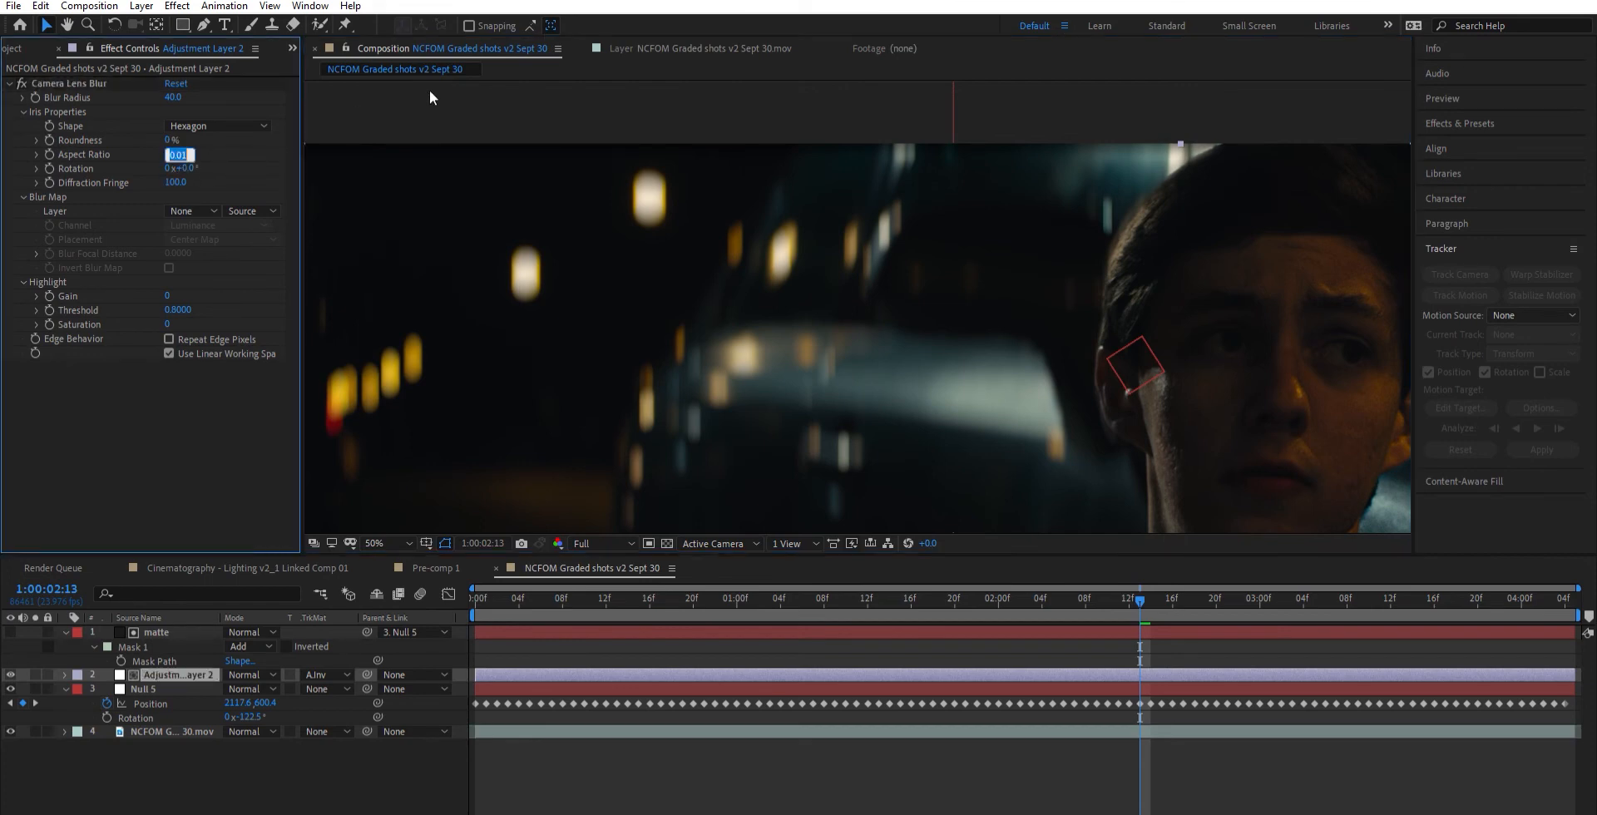
key(BackSpace)
key(Return)
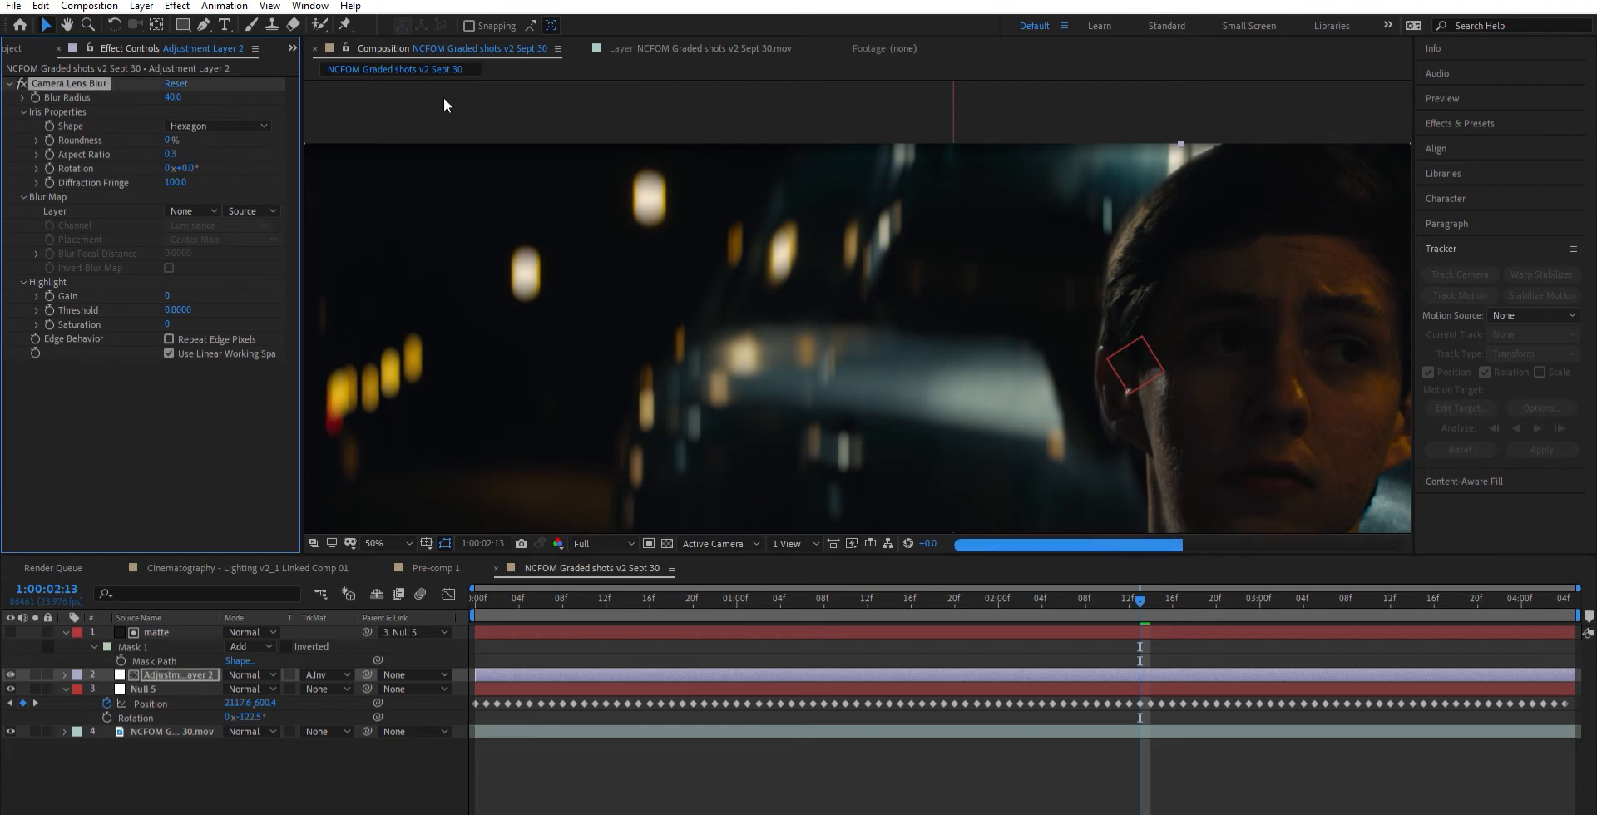
key(space)
drag(963, 410, 1158, 321)
scroll(860, 303, down, 3)
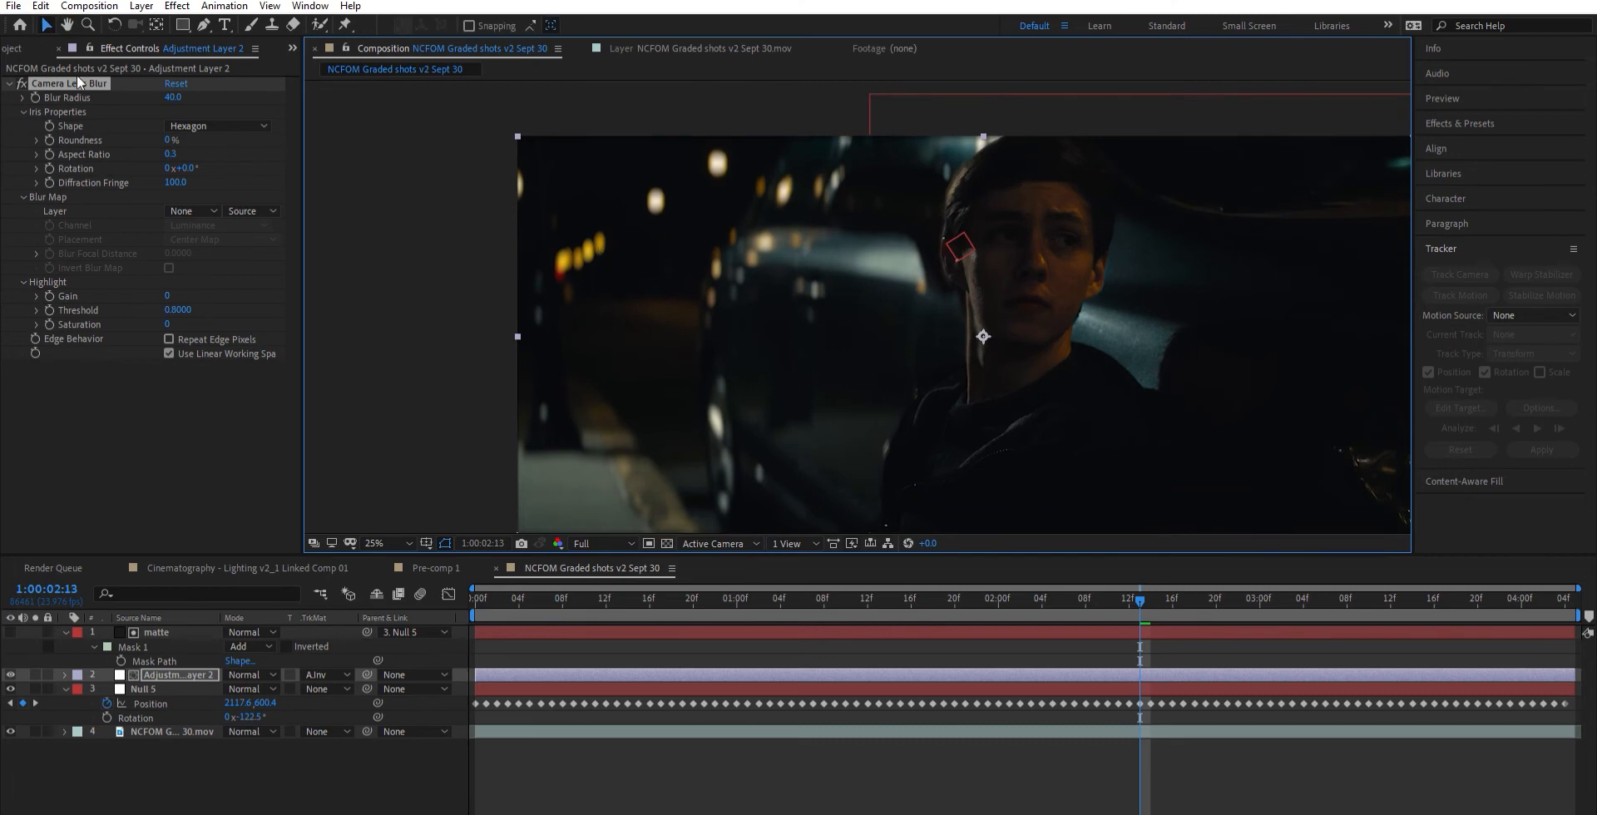
- Toggle the Camera Lens Blur off and on to compare the shot with and without the background blur
click(22, 83)
click(22, 81)
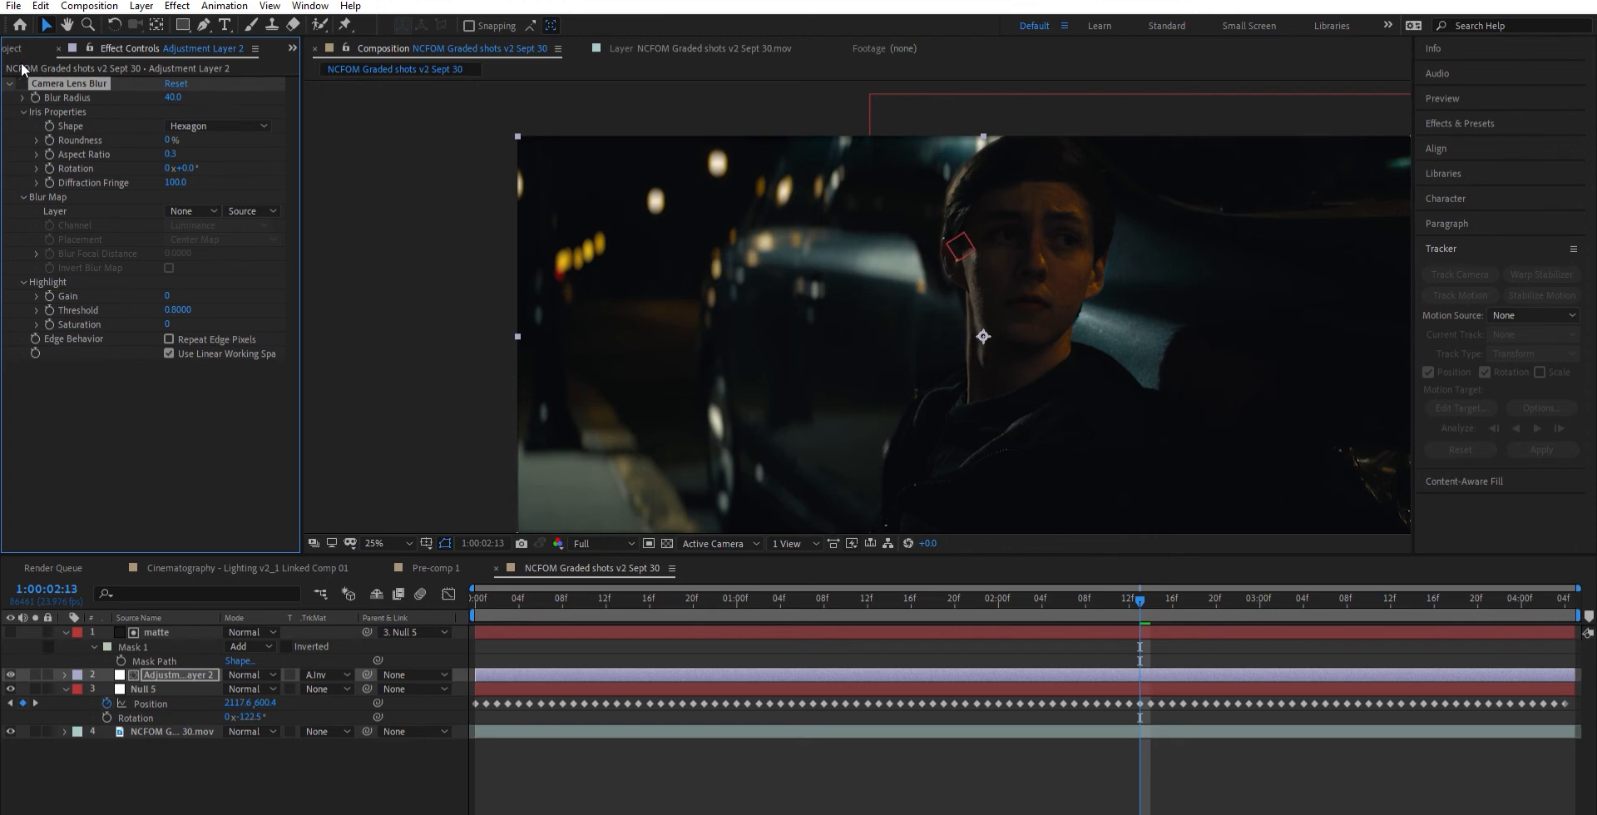
click(22, 82)
click(21, 82)
click(21, 83)
drag(918, 216, 697, 190)
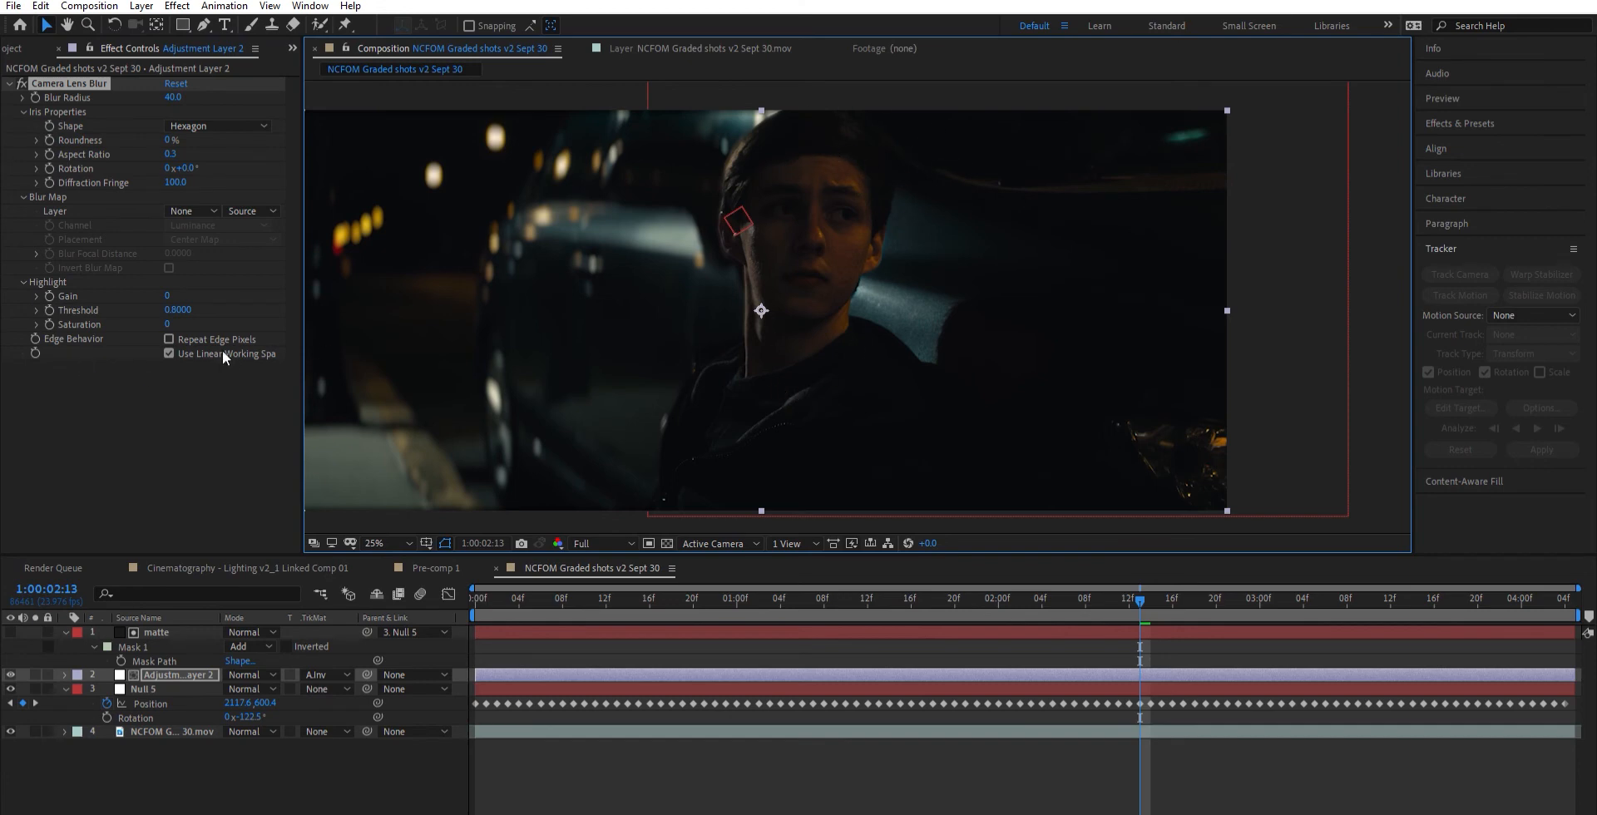
- Enable Repeat Edge Pixels for the lens blur and scale the adjustment layer to 116% so it extends beyond the frame
click(168, 322)
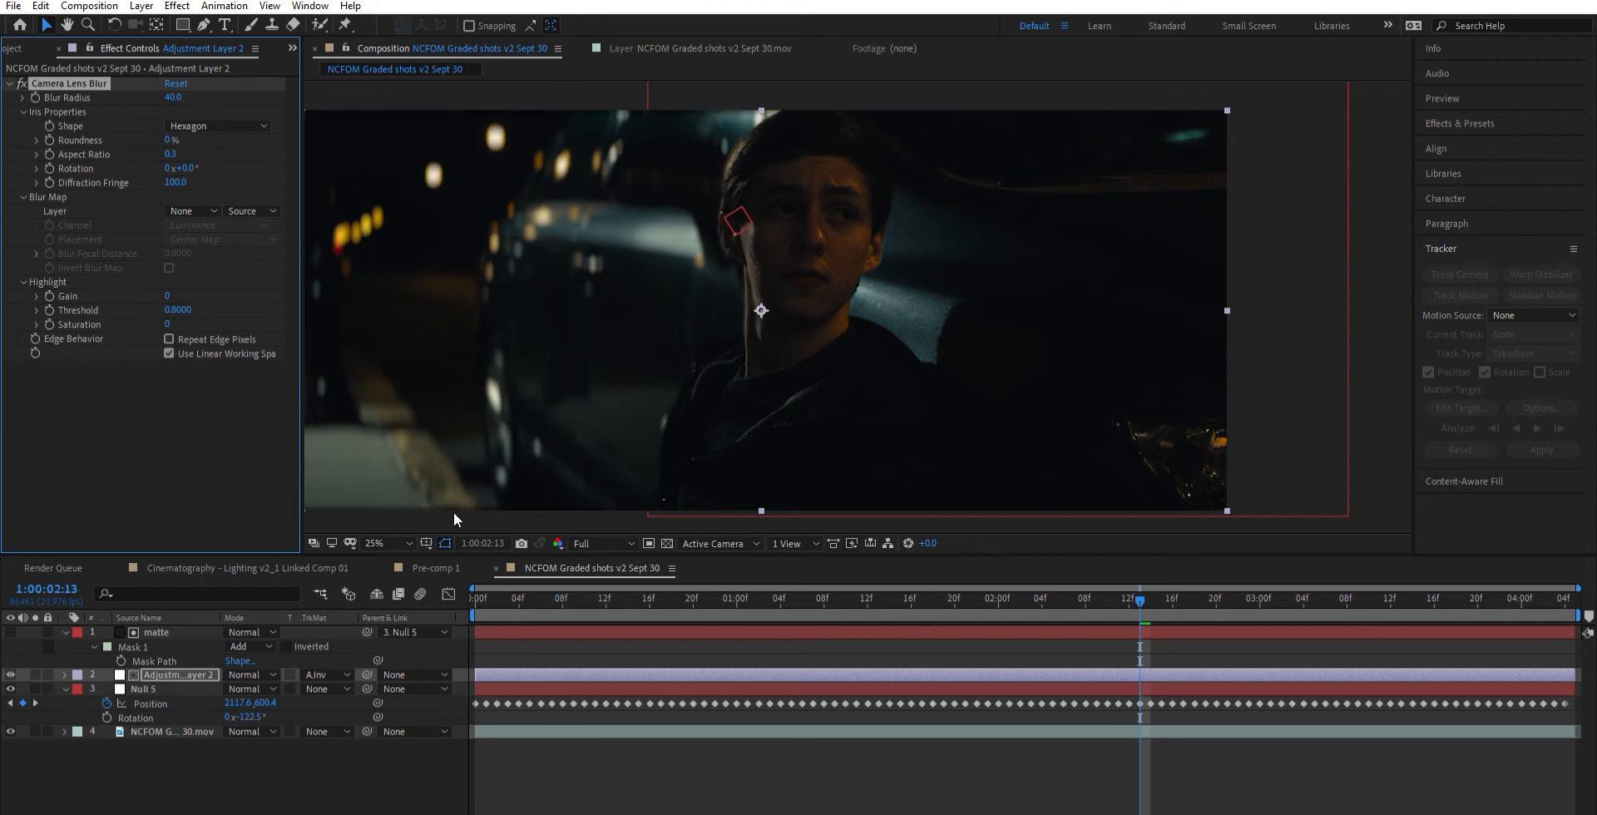
click(169, 339)
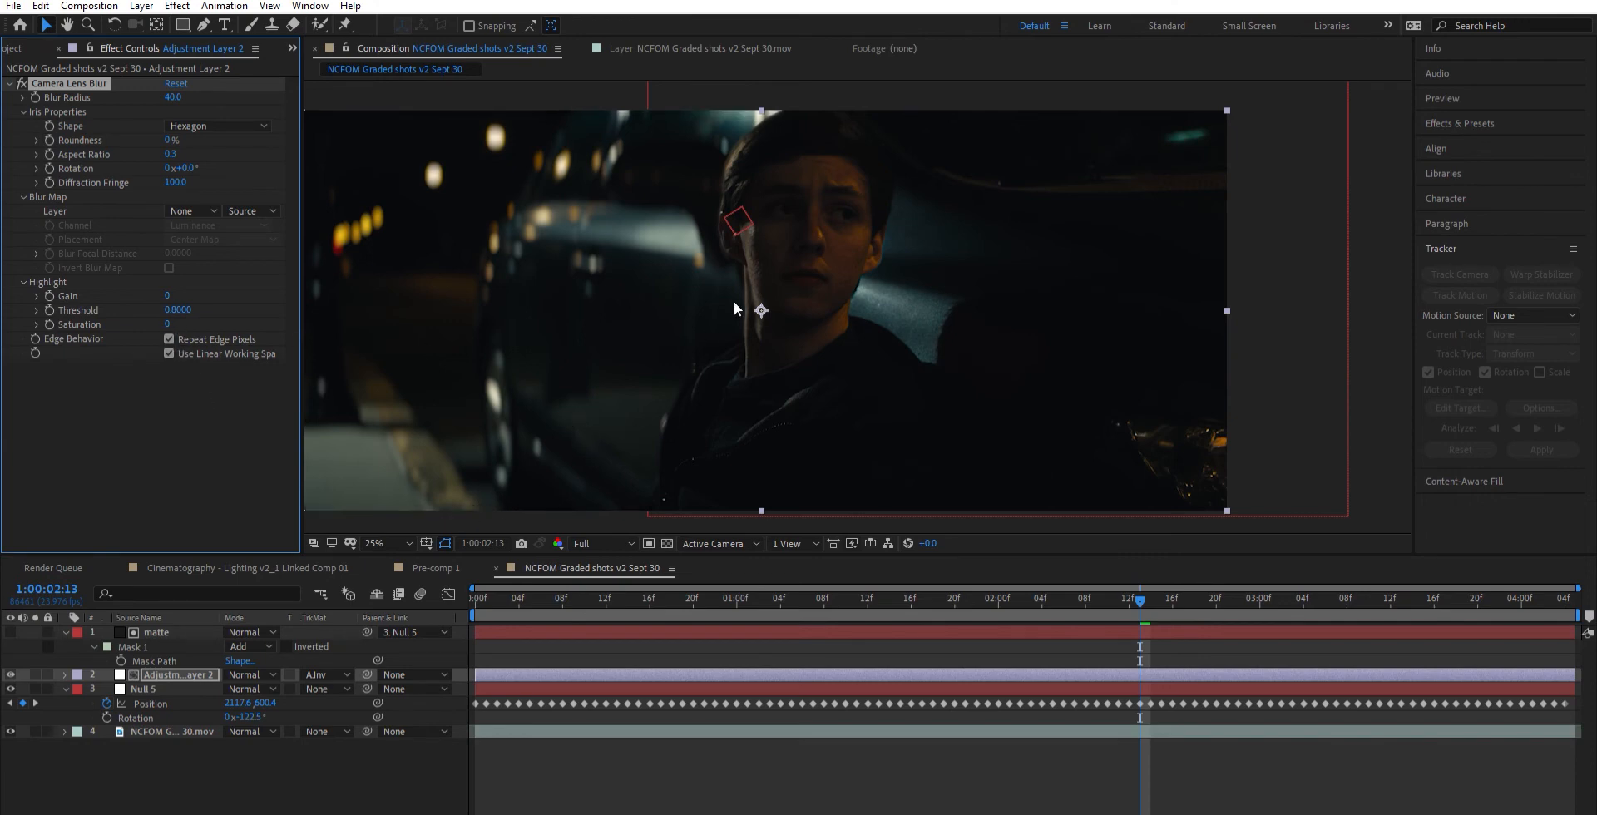
drag(735, 303, 793, 303)
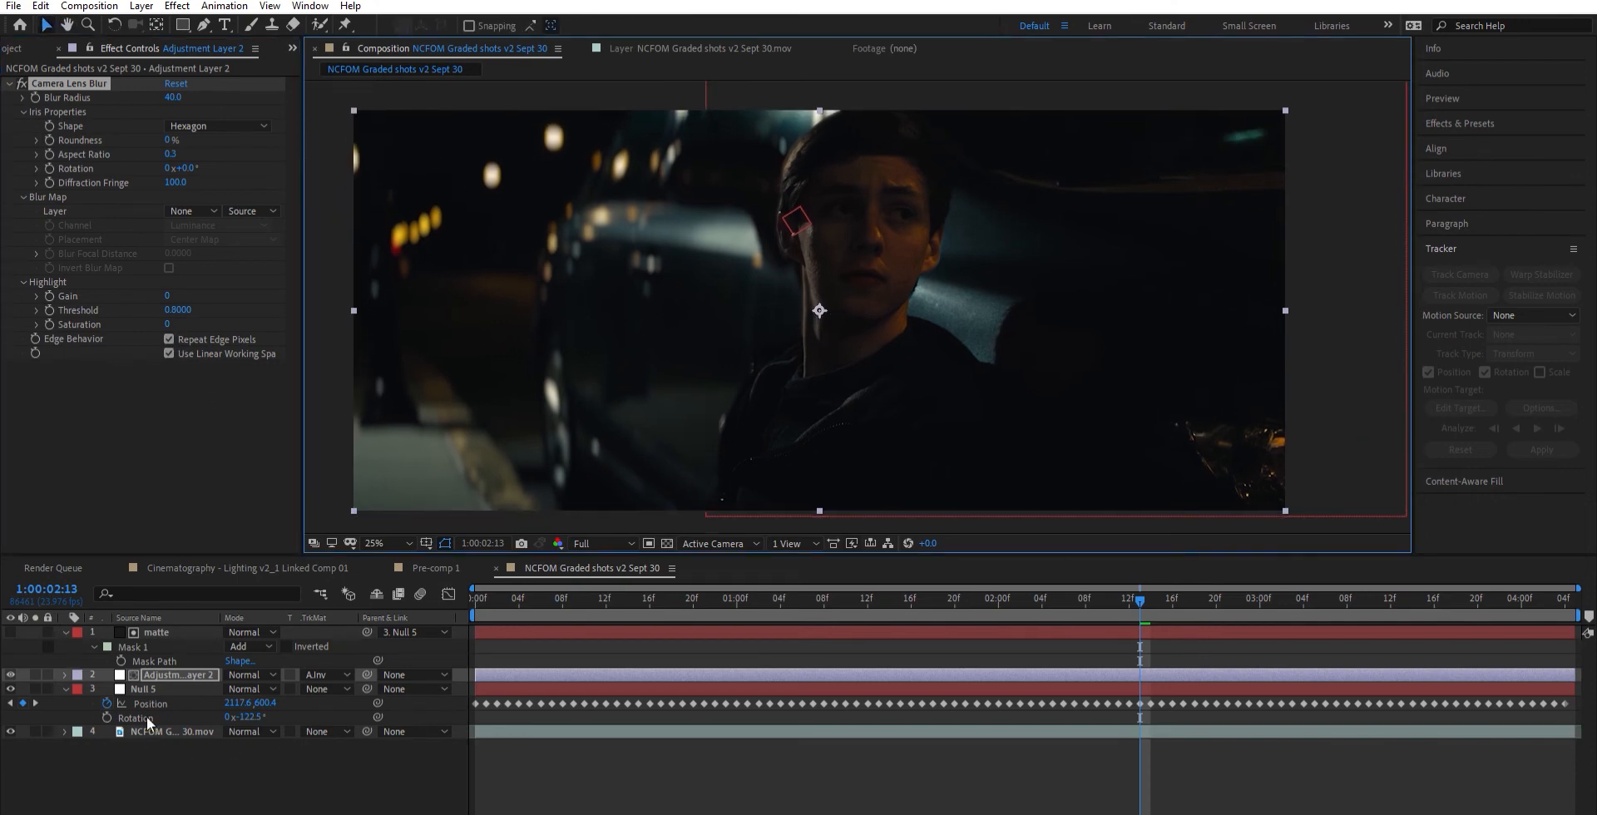
click(162, 662)
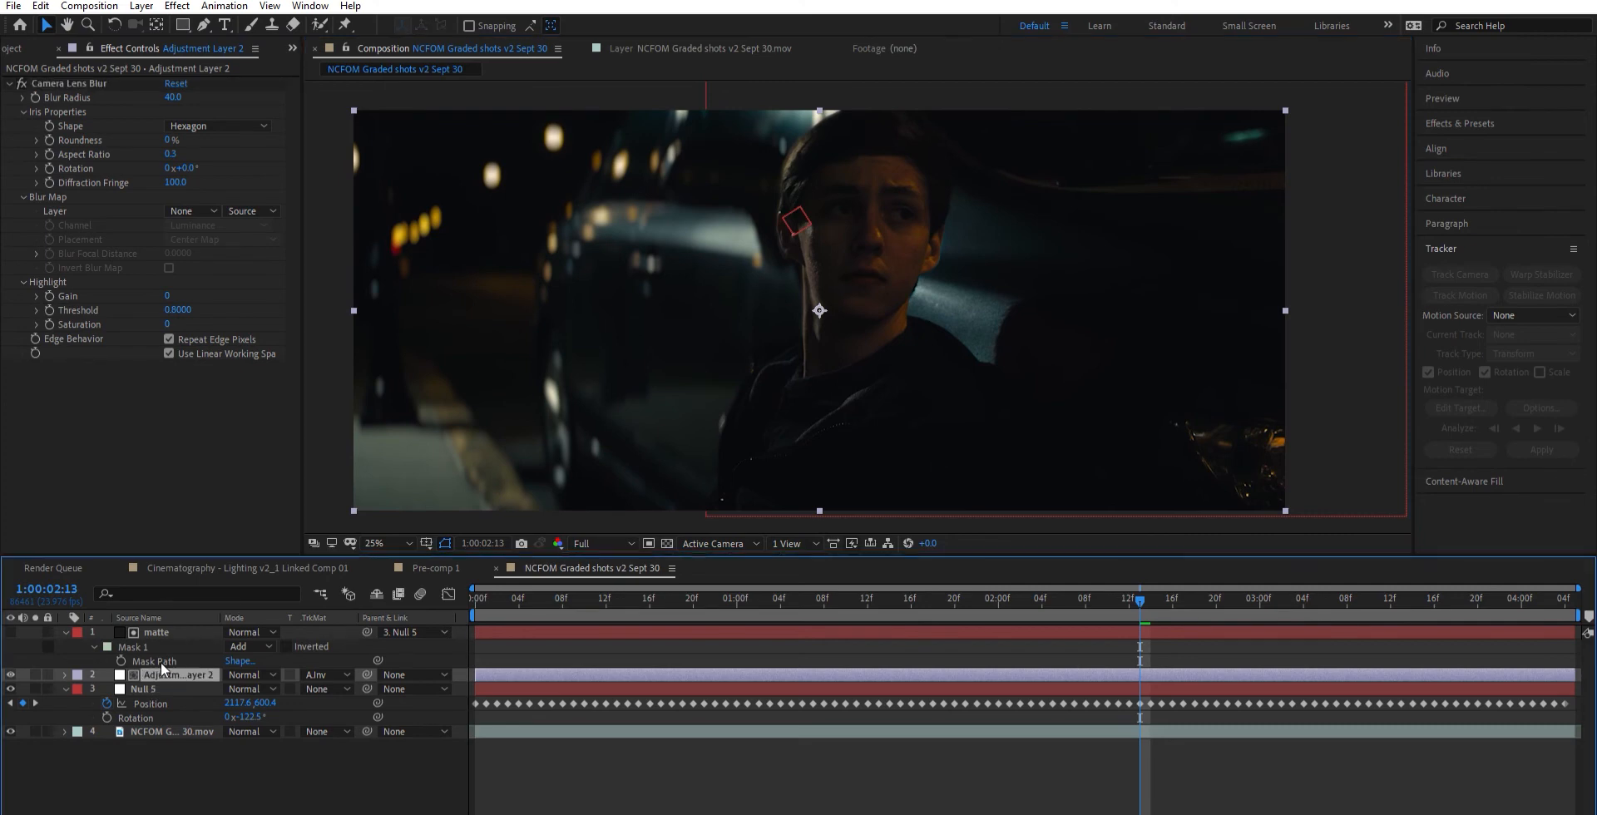
key(s)
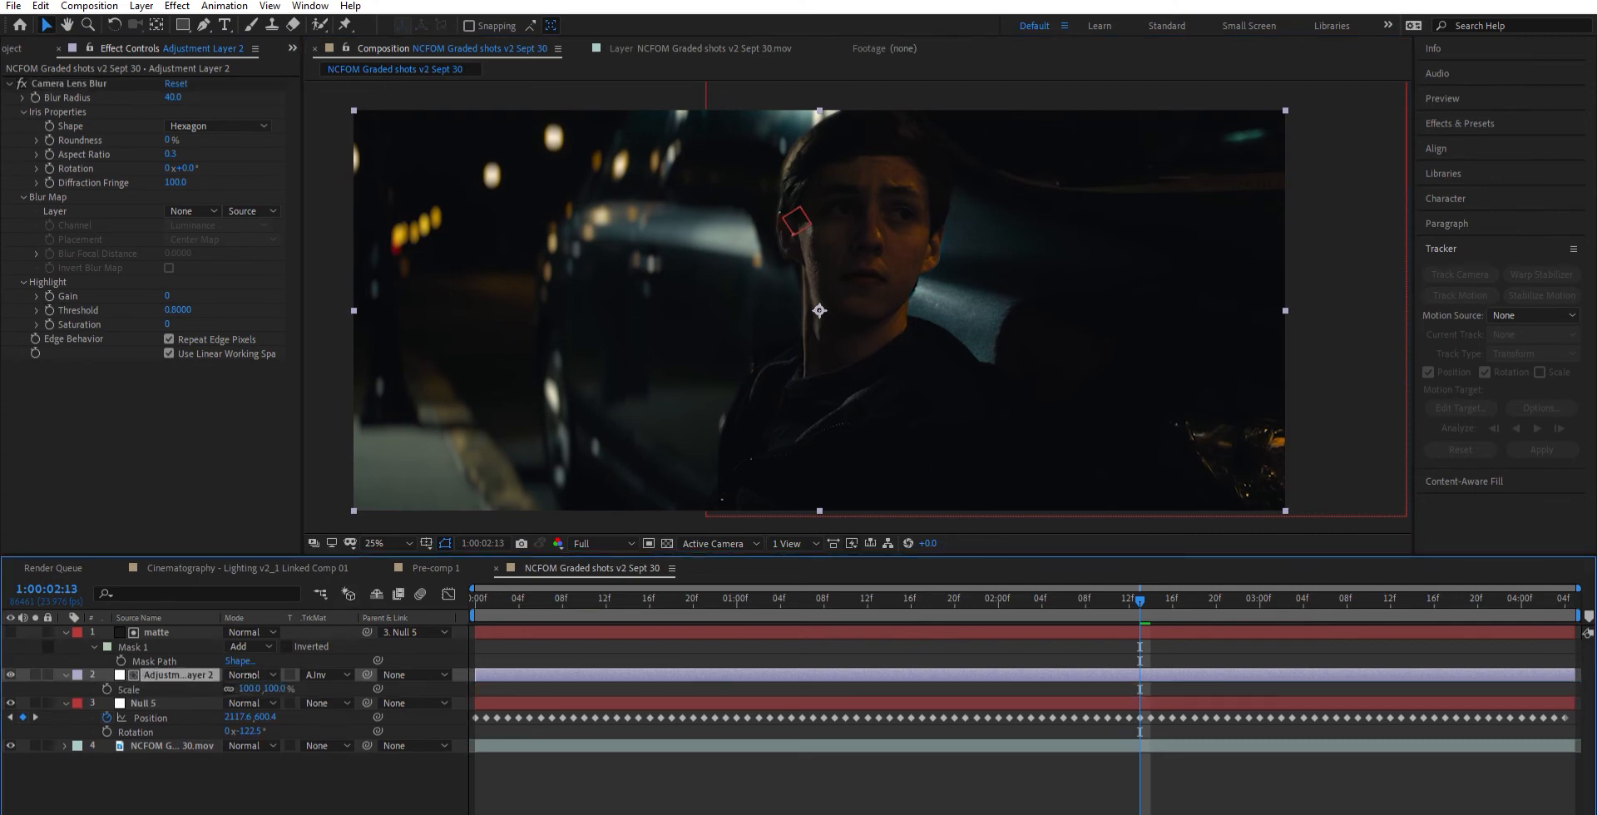
drag(243, 689, 261, 675)
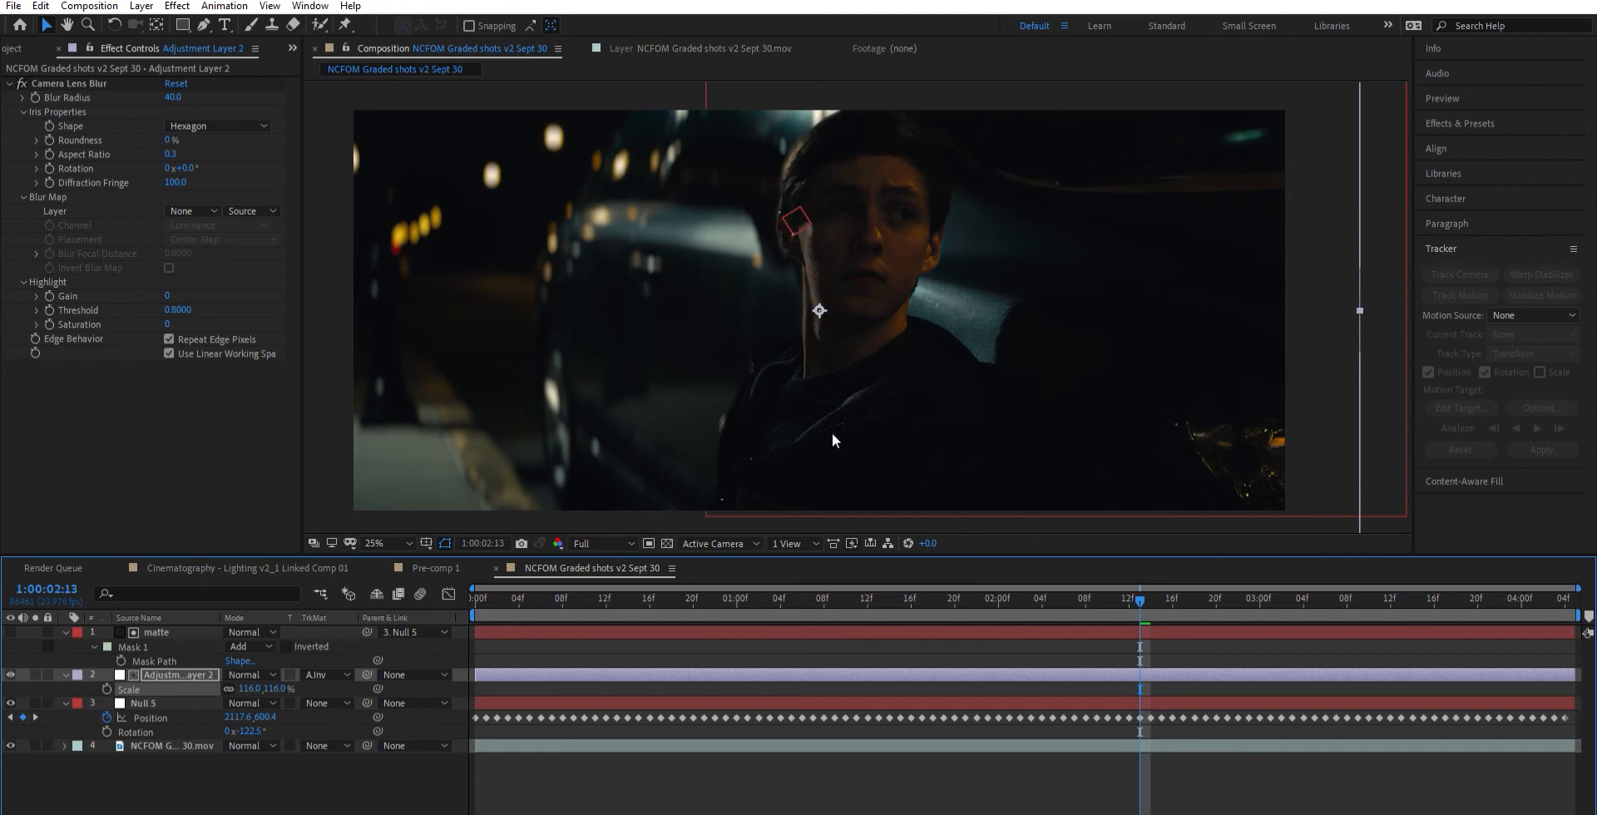
- Scrub through the shot to check how Null 6 follows the car behind the man
click(170, 675)
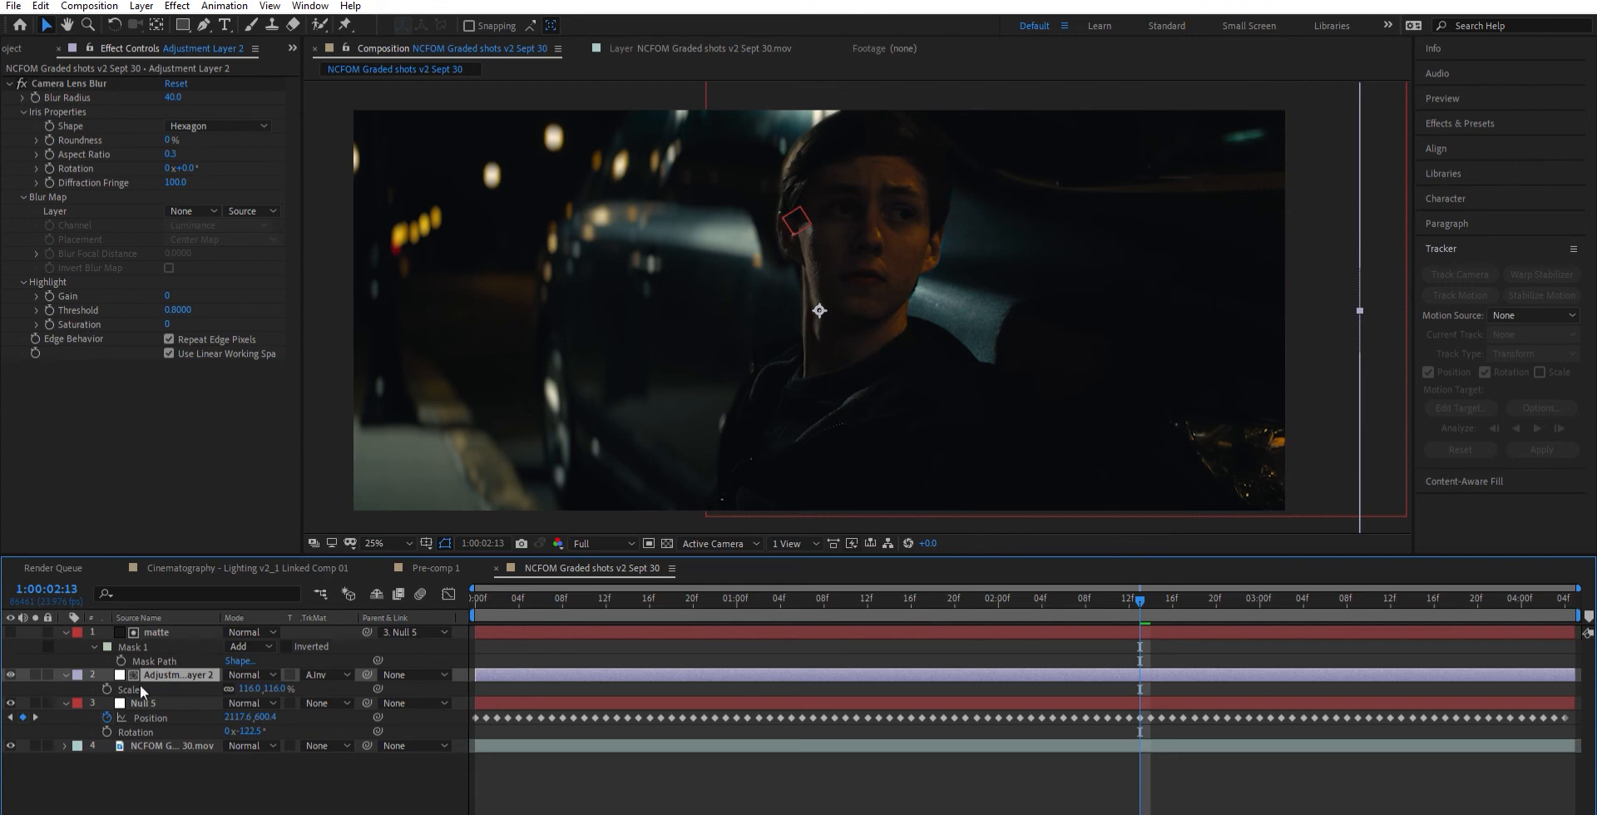
click(171, 743)
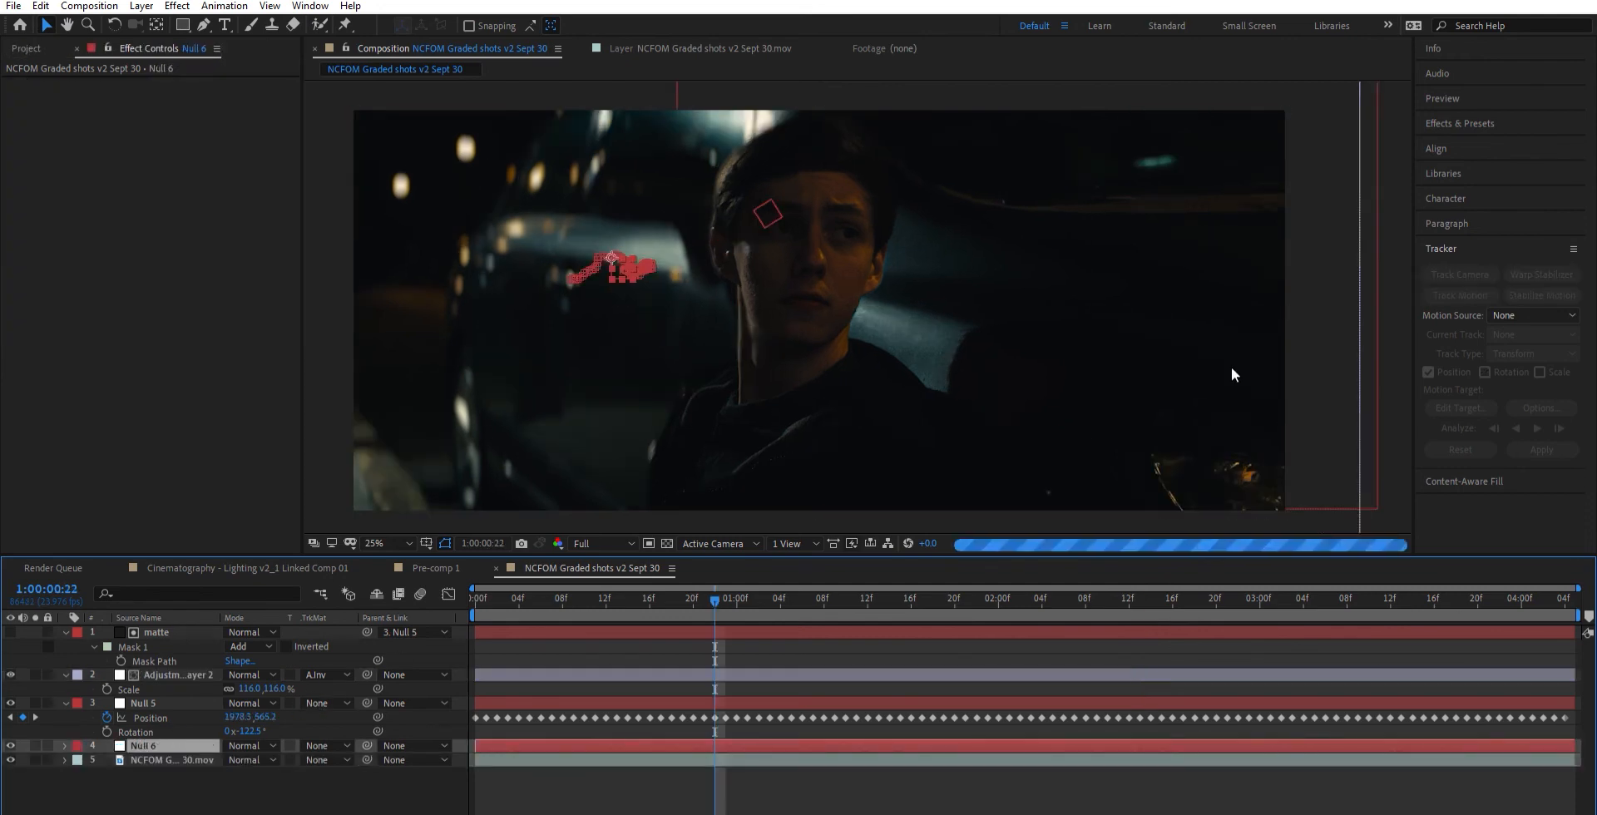
drag(712, 600, 1477, 577)
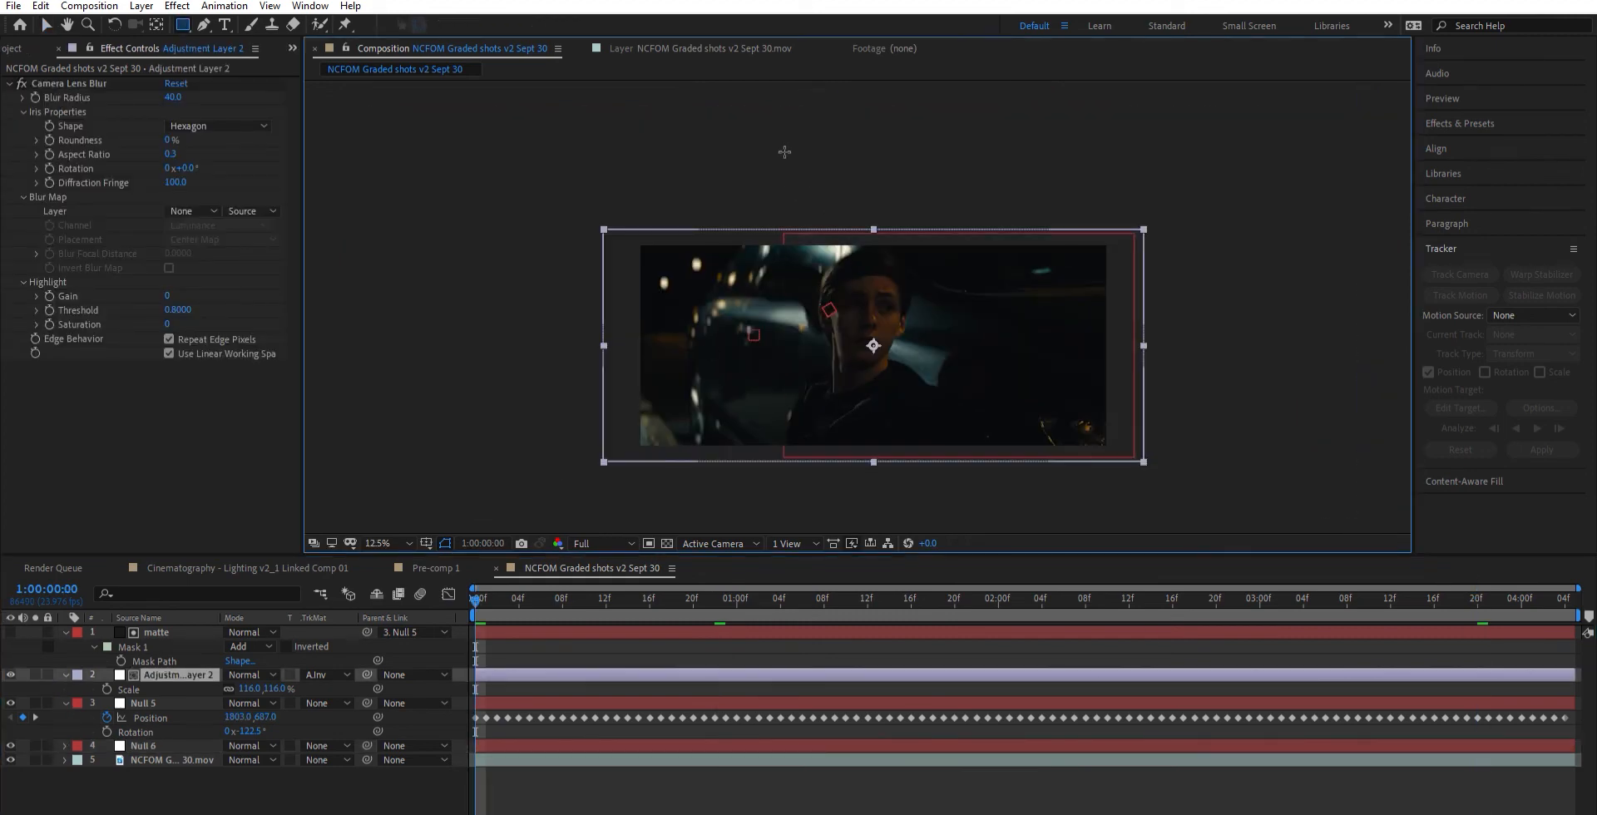
- Draw a rectangular mask on the adjustment layer over the man and the car interior, slanting its edge beside him slightly
drag(791, 166, 1274, 510)
key(v)
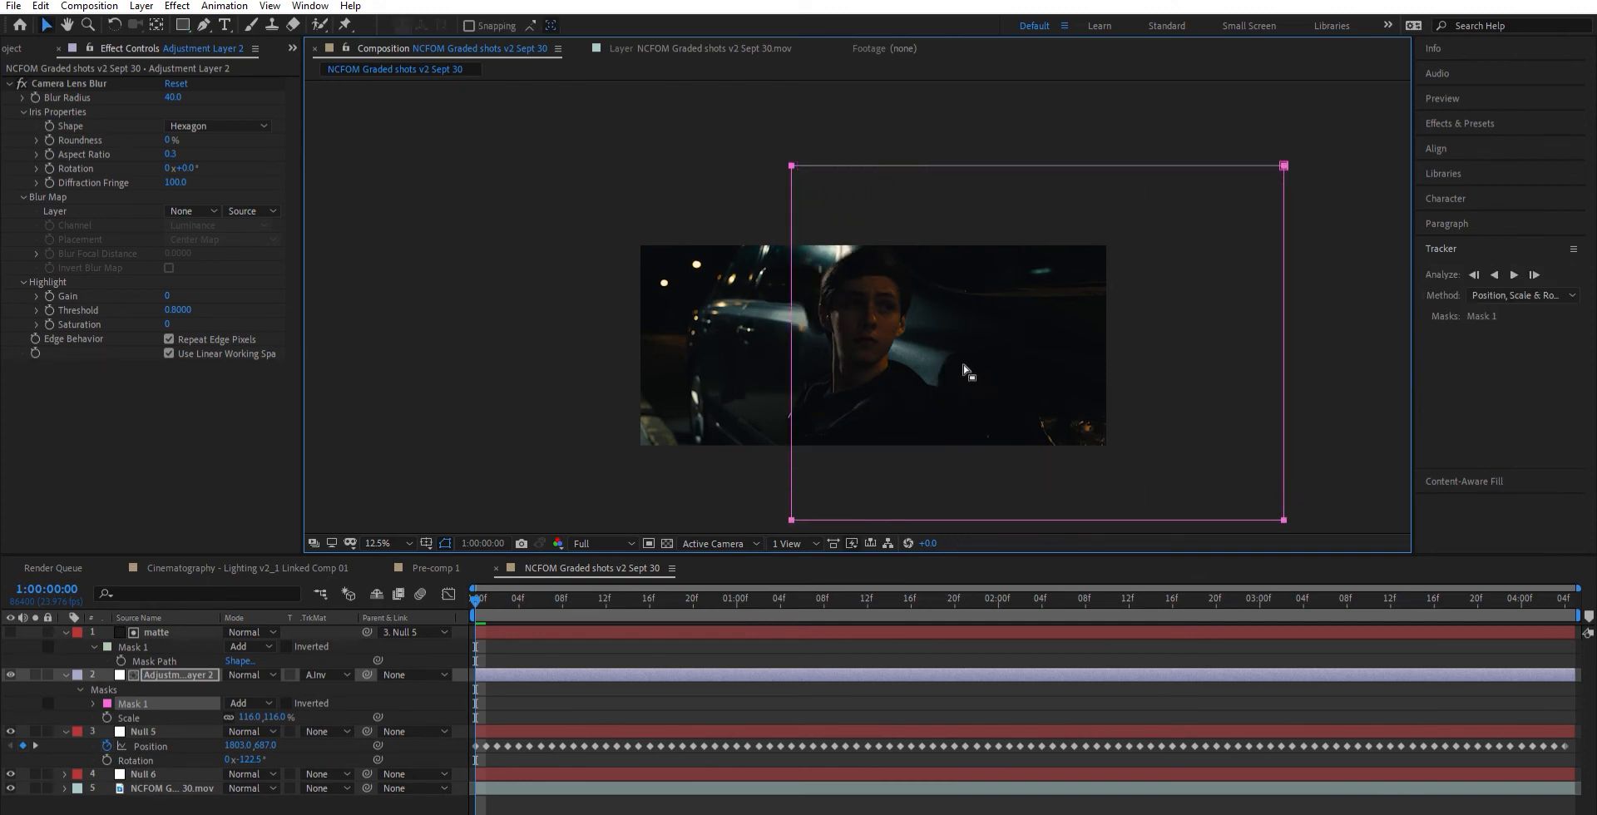
drag(791, 166, 795, 149)
click(756, 148)
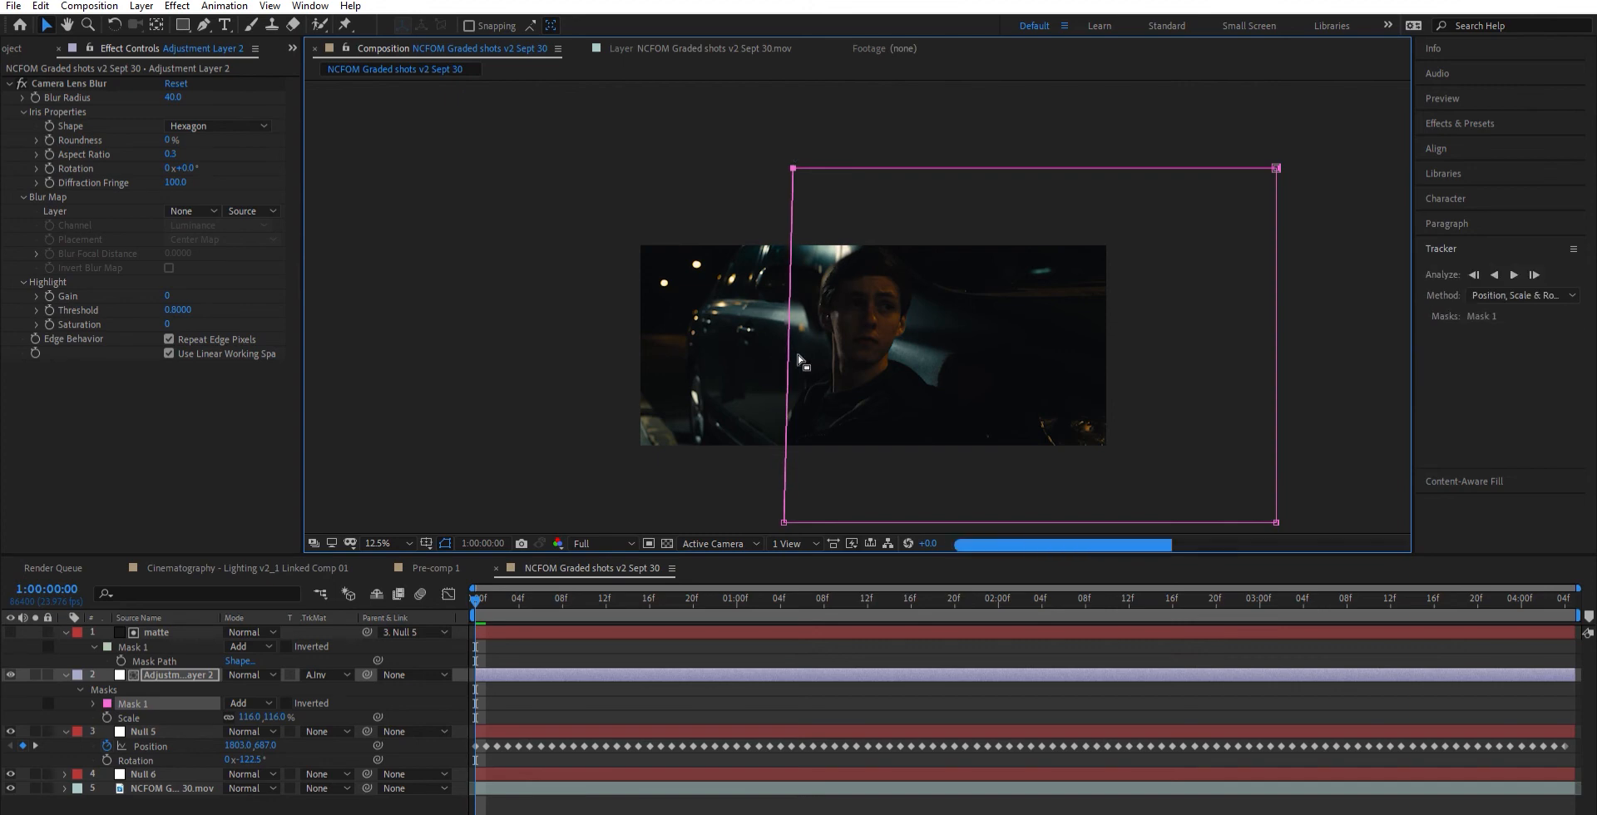
scroll(857, 307, up, 2)
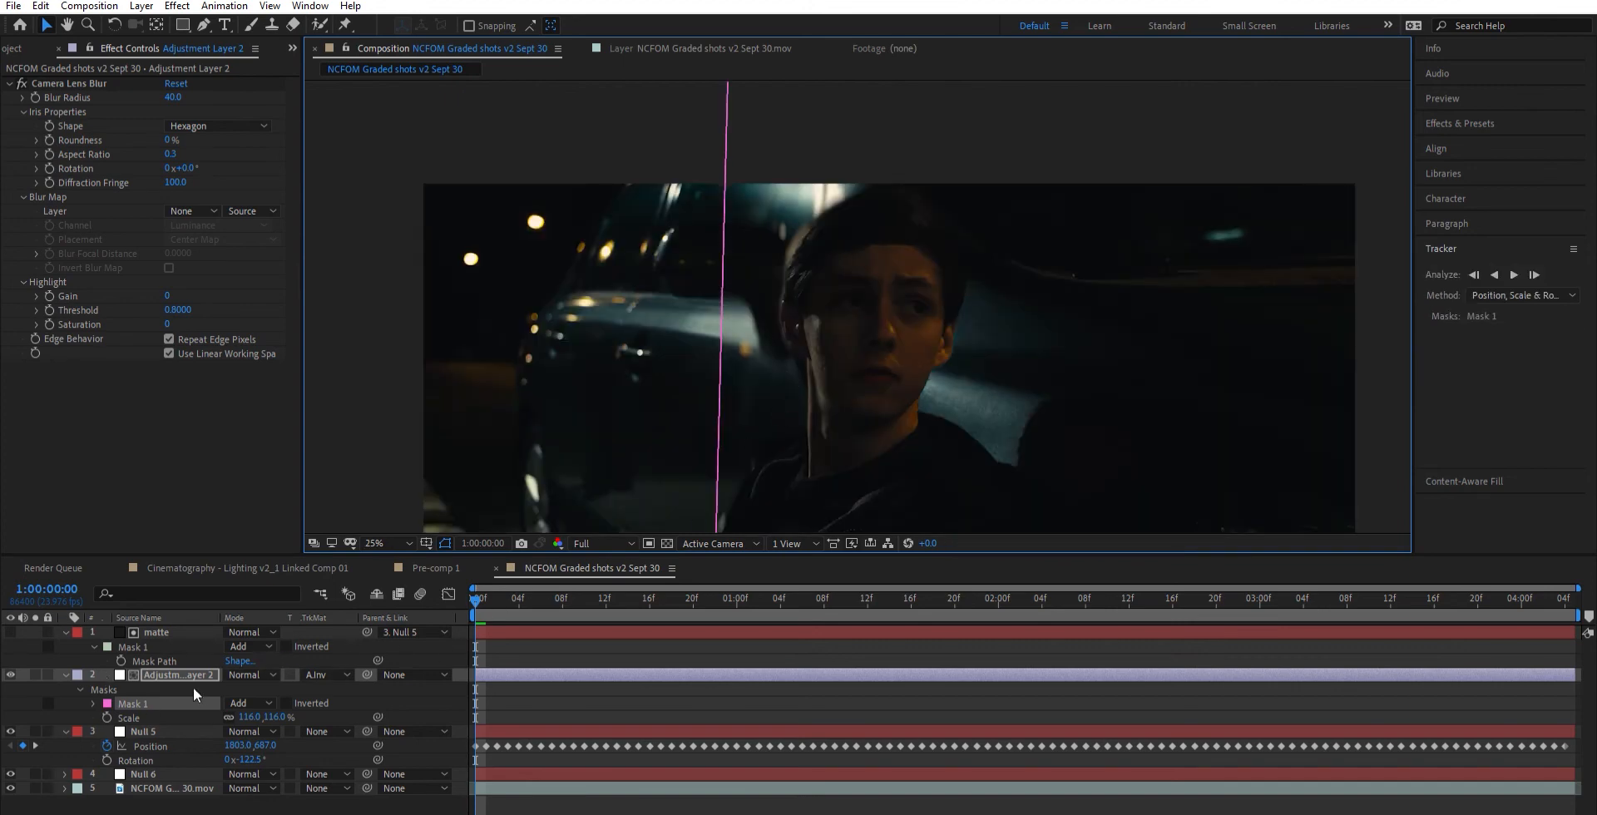
- Set the adjustment layer's mask to Subtract with a mask feather of 200 pixels
click(239, 687)
key(s)
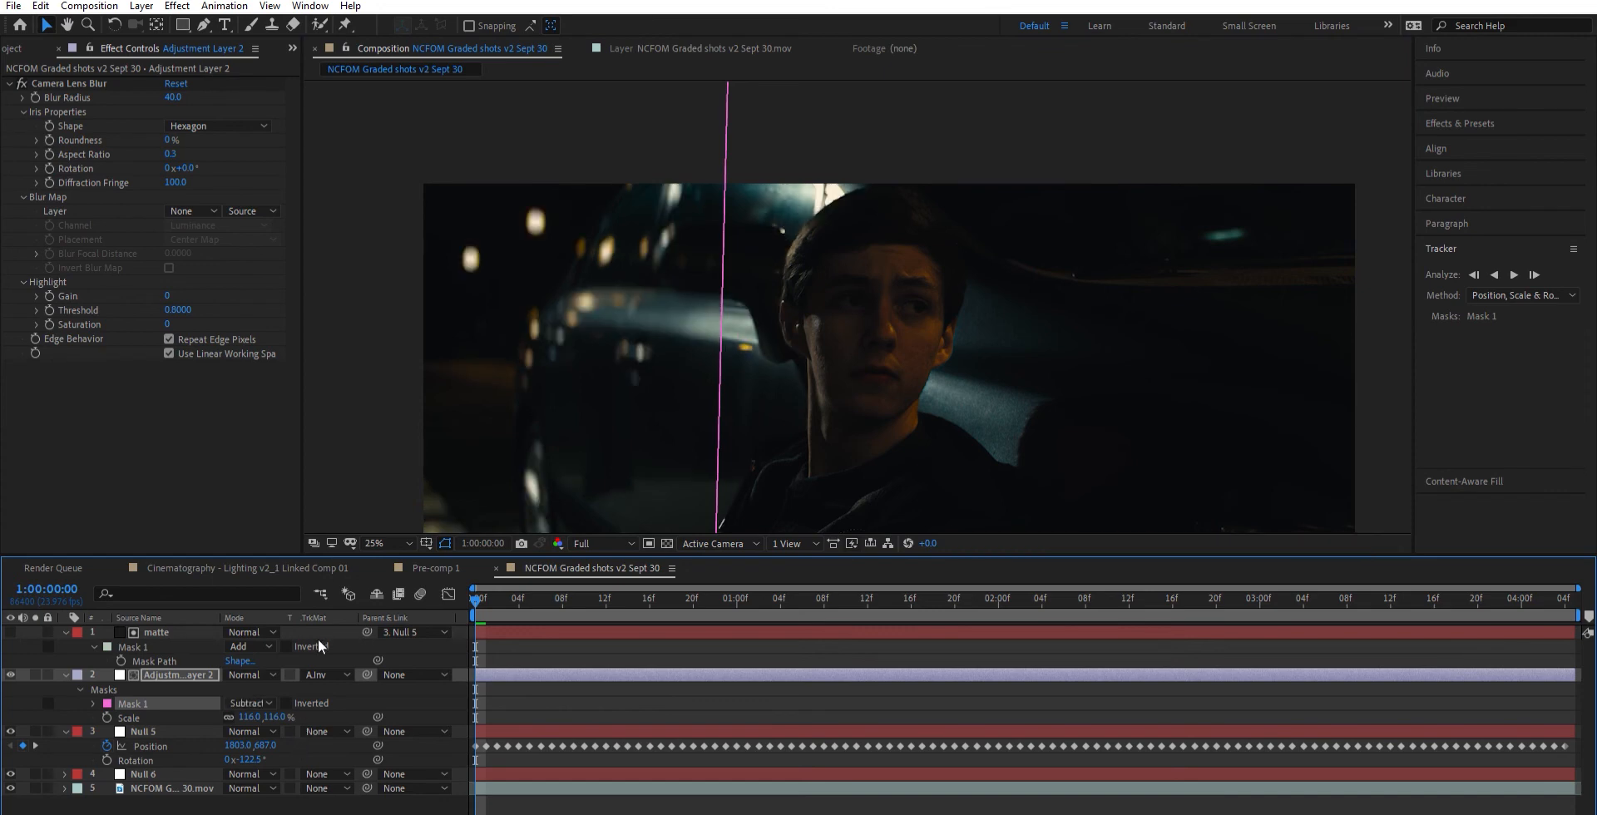
key(f)
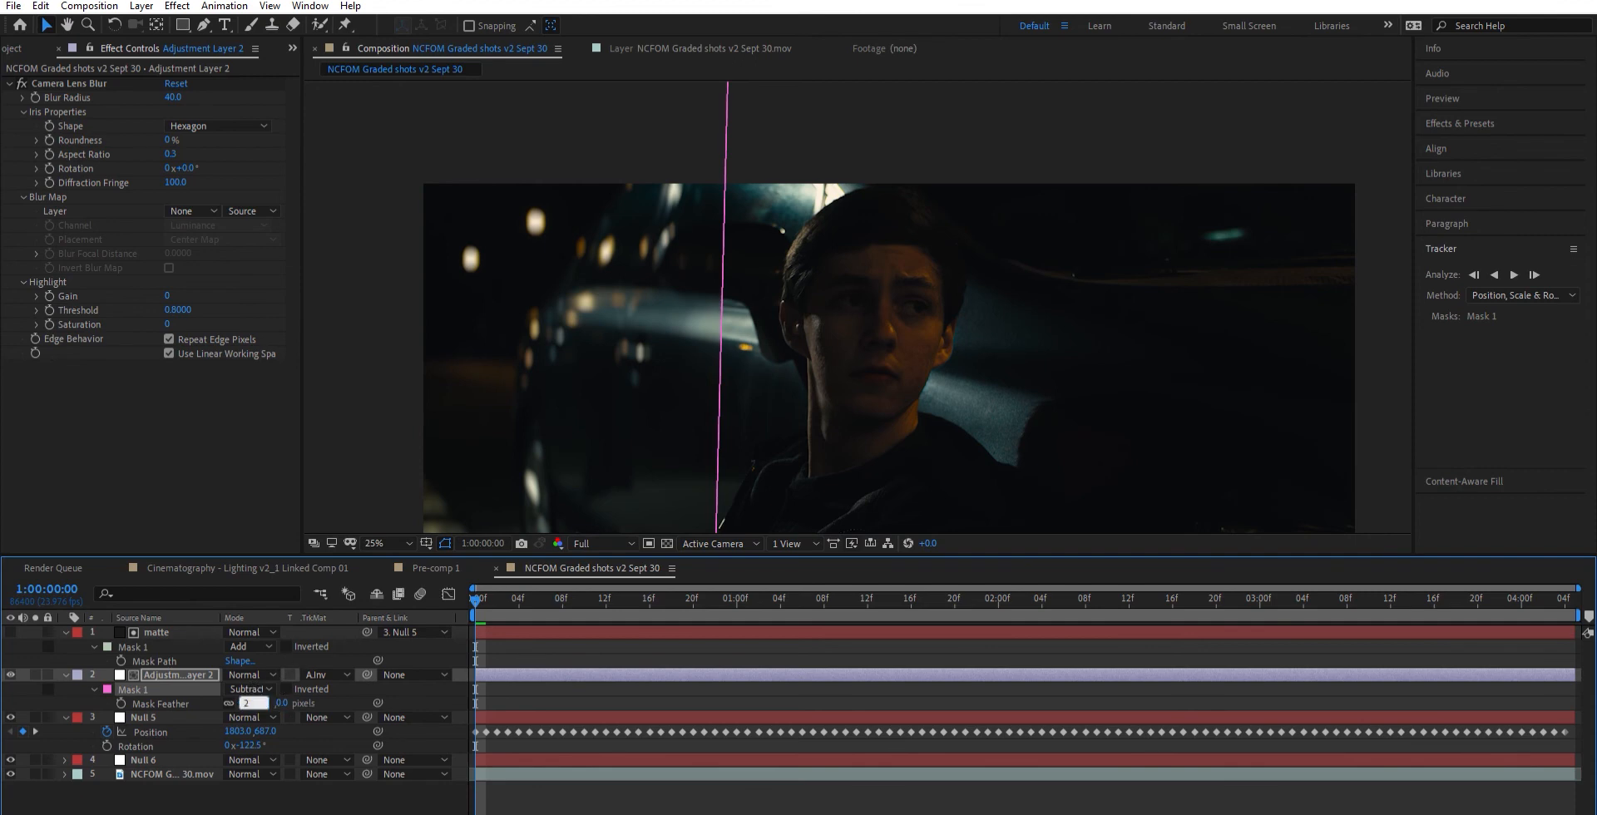
text(200)
key(Return)
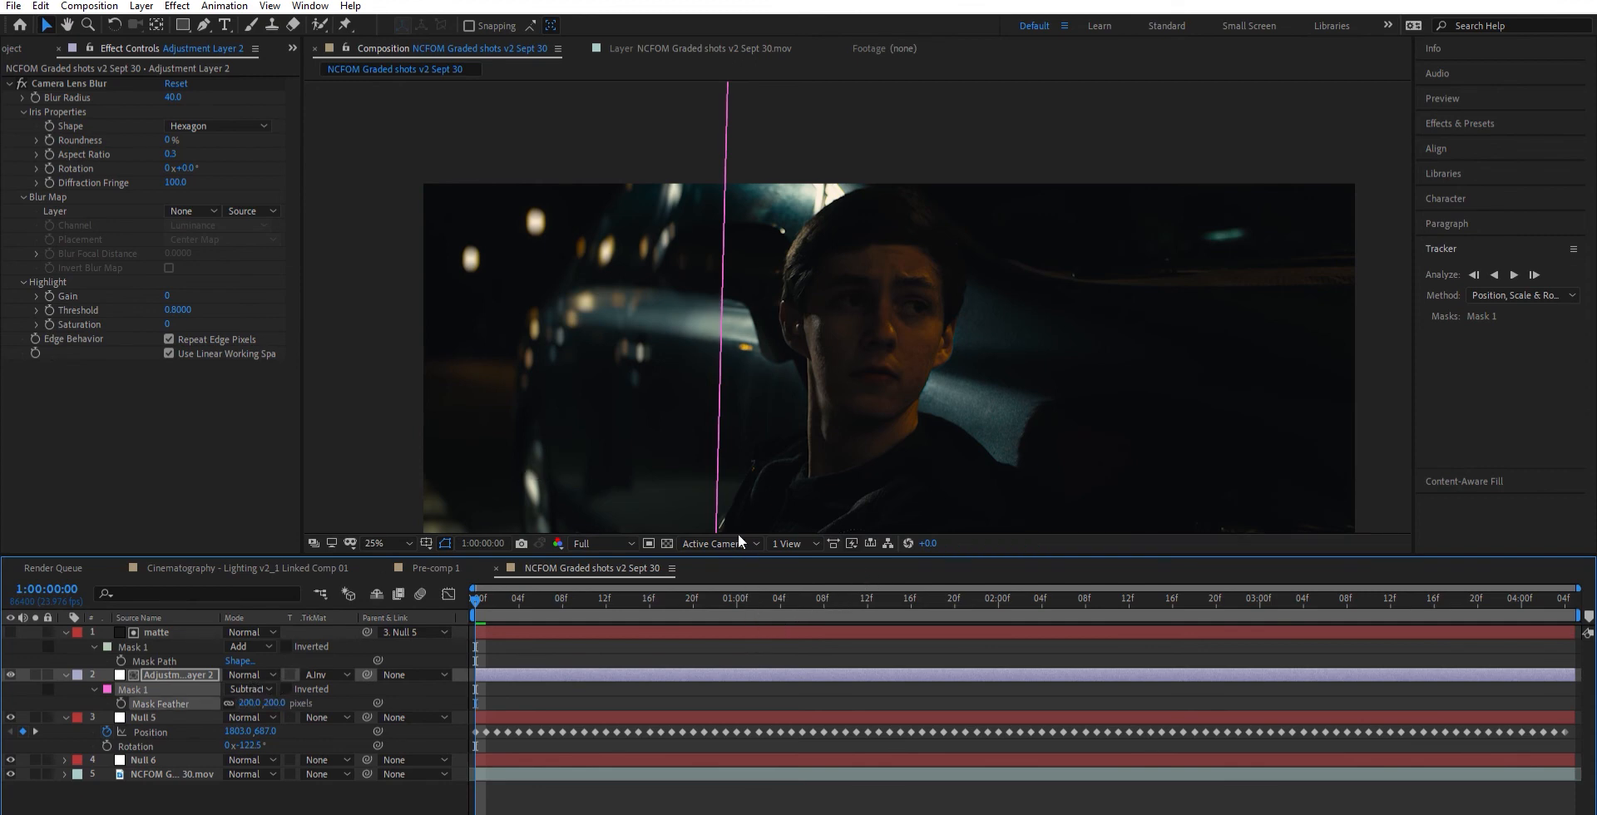
click(761, 632)
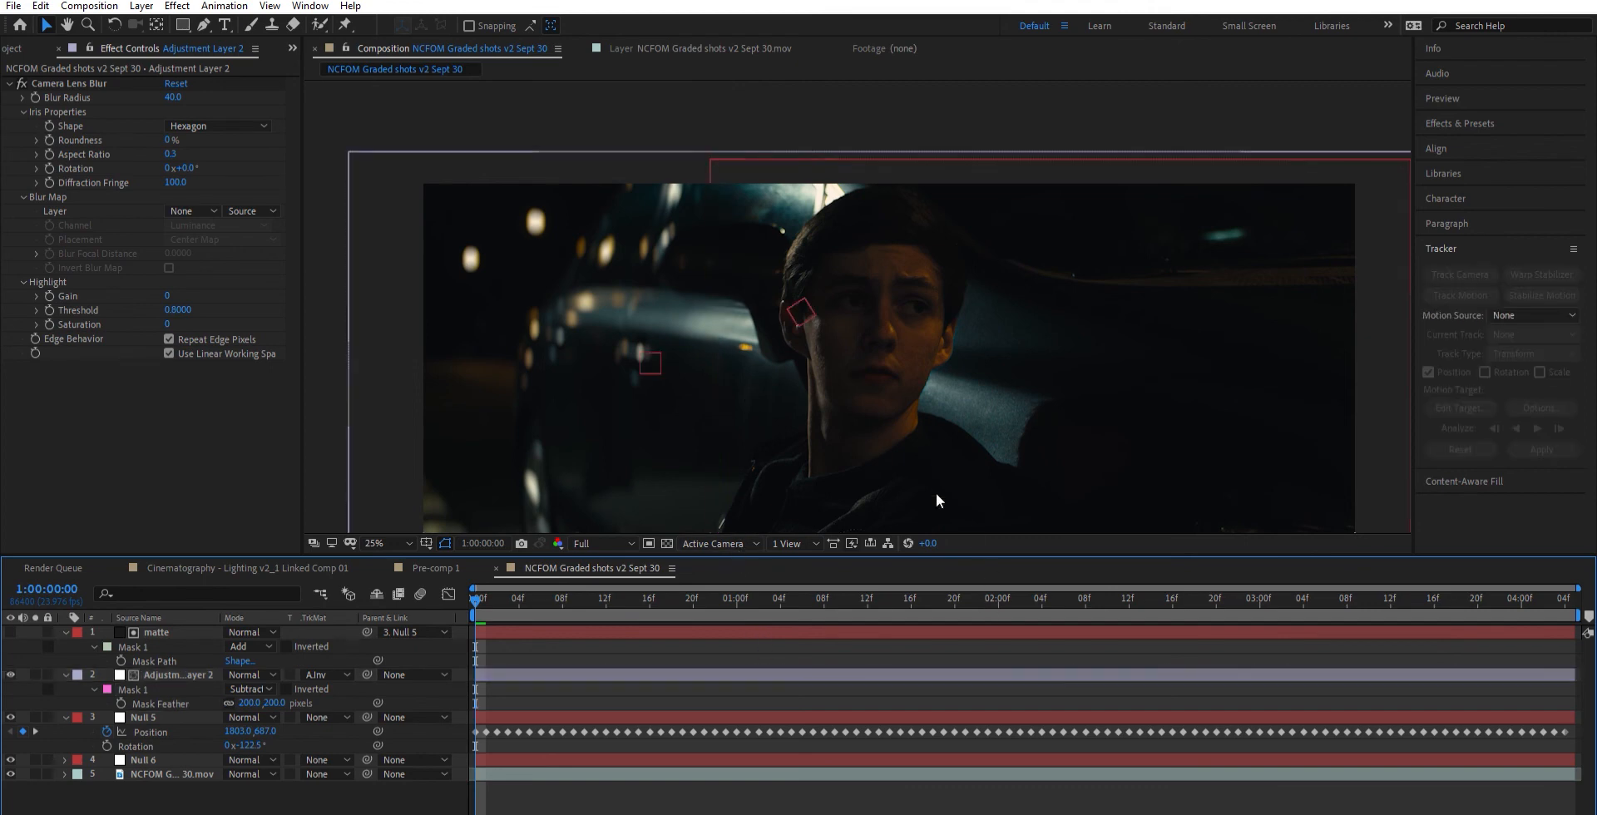
- Move the adjustment layer's subtract mask slightly closer to the man's head and view the full frame
click(176, 672)
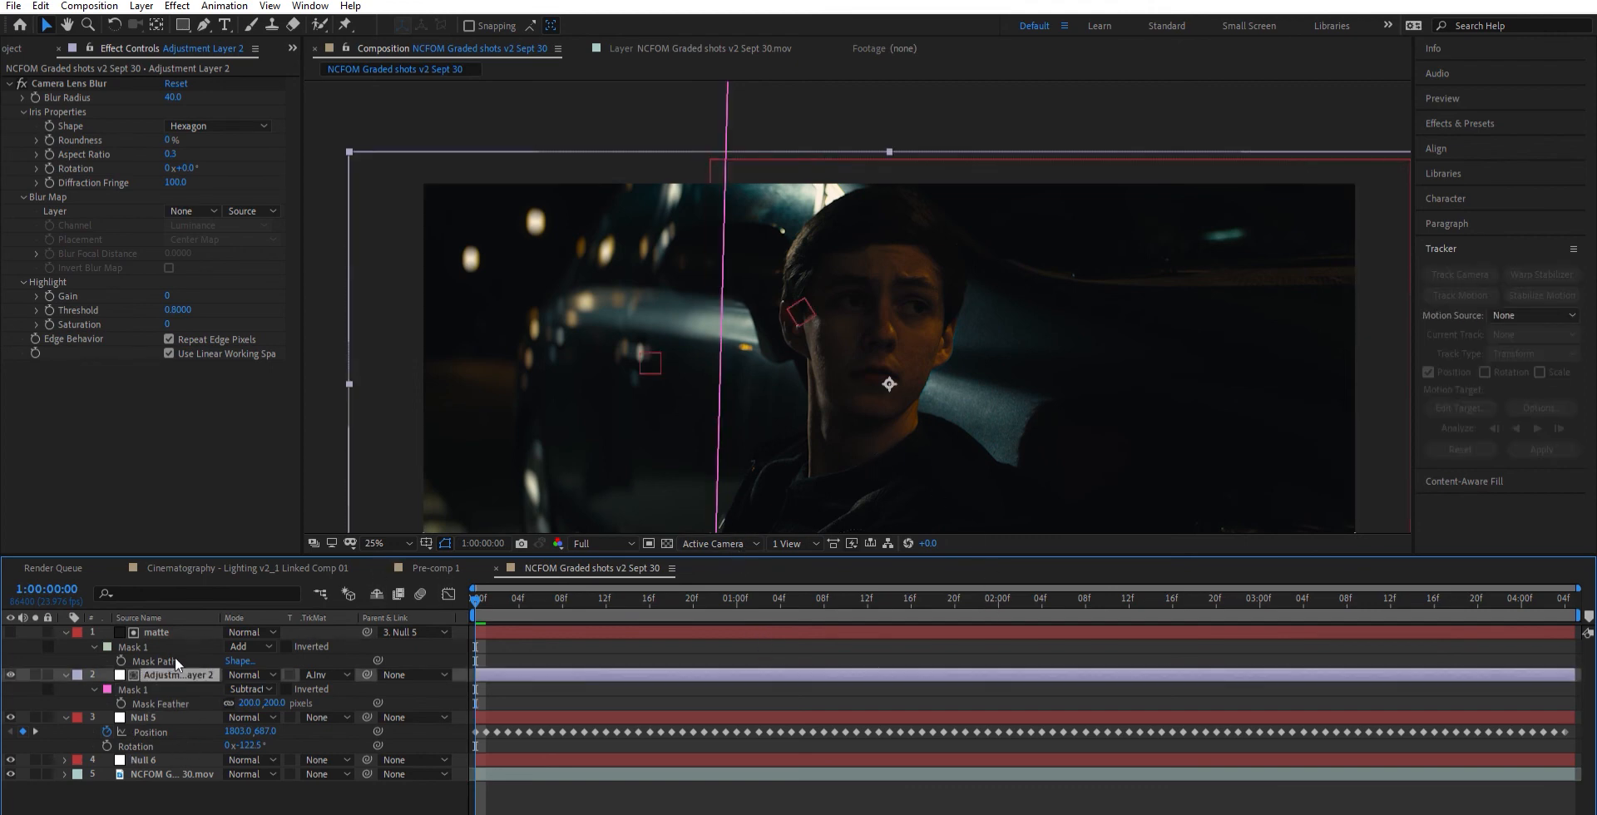
drag(720, 318, 730, 318)
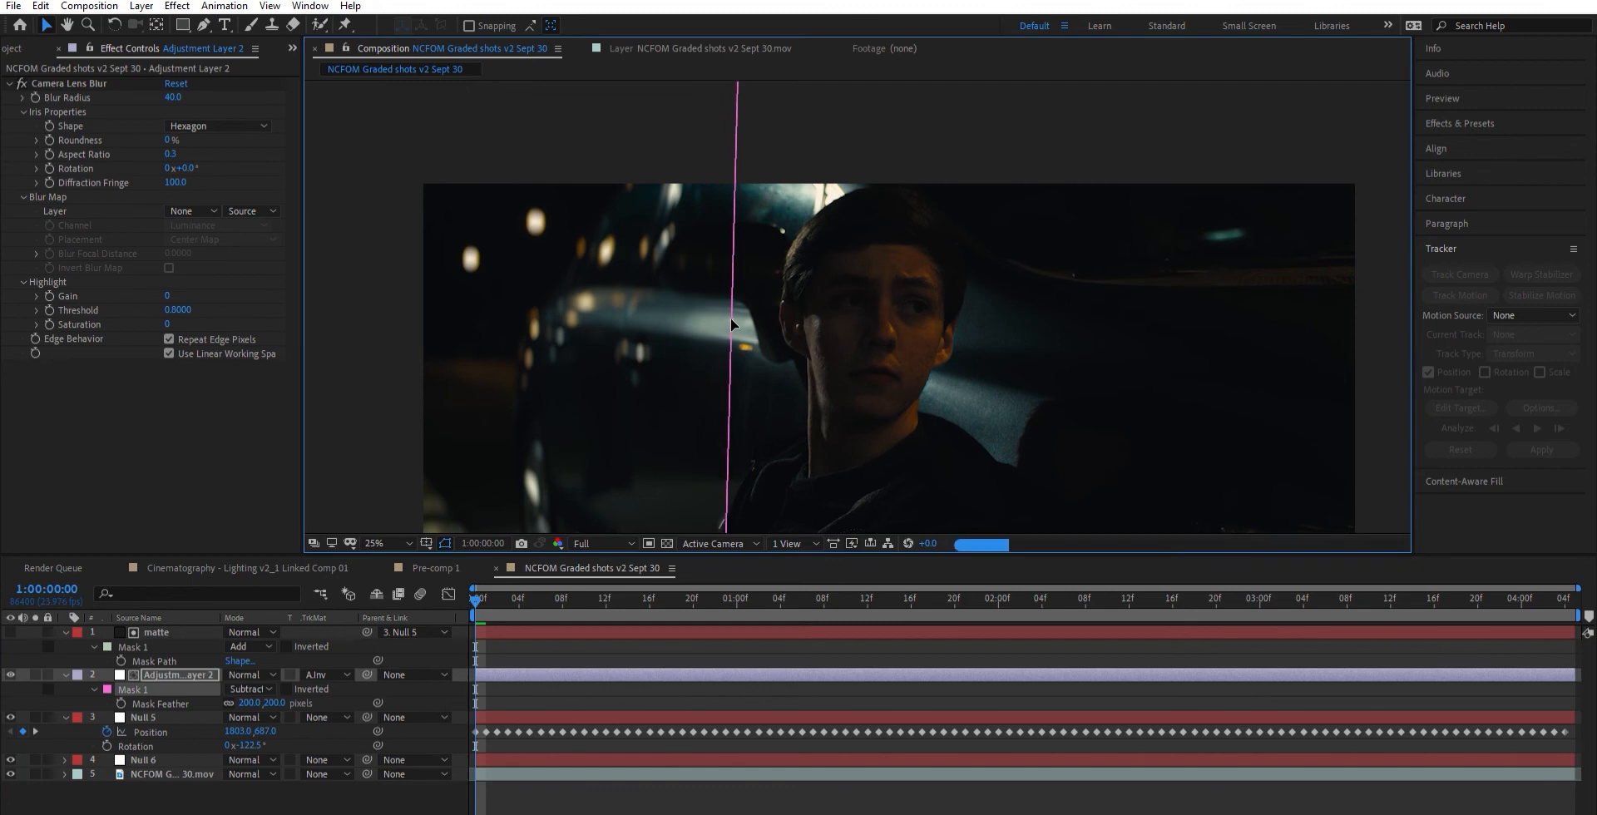
click(845, 572)
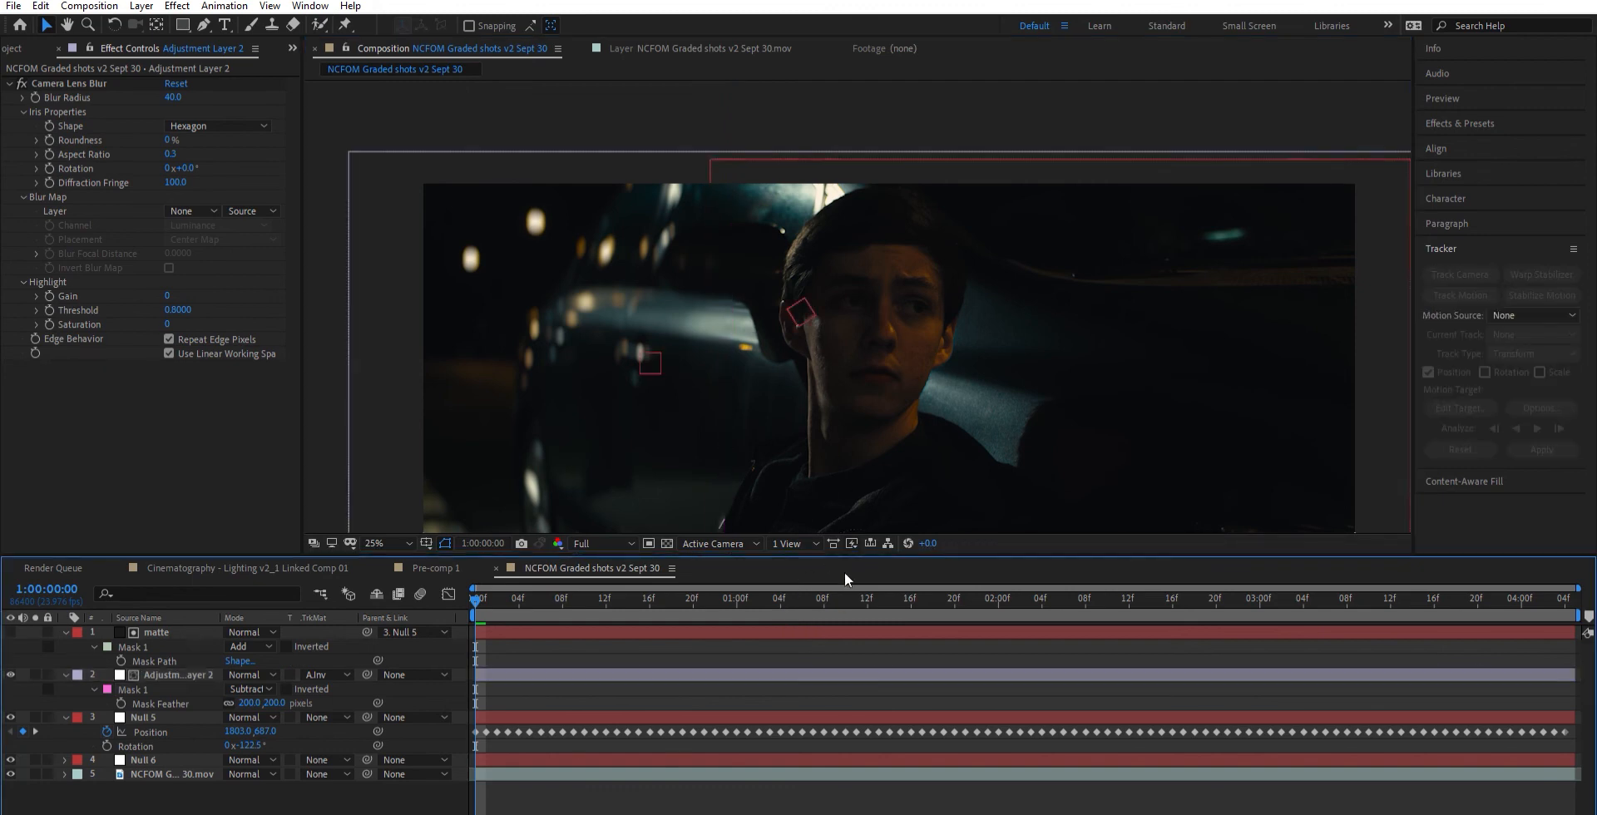
key(space)
drag(893, 389, 889, 307)
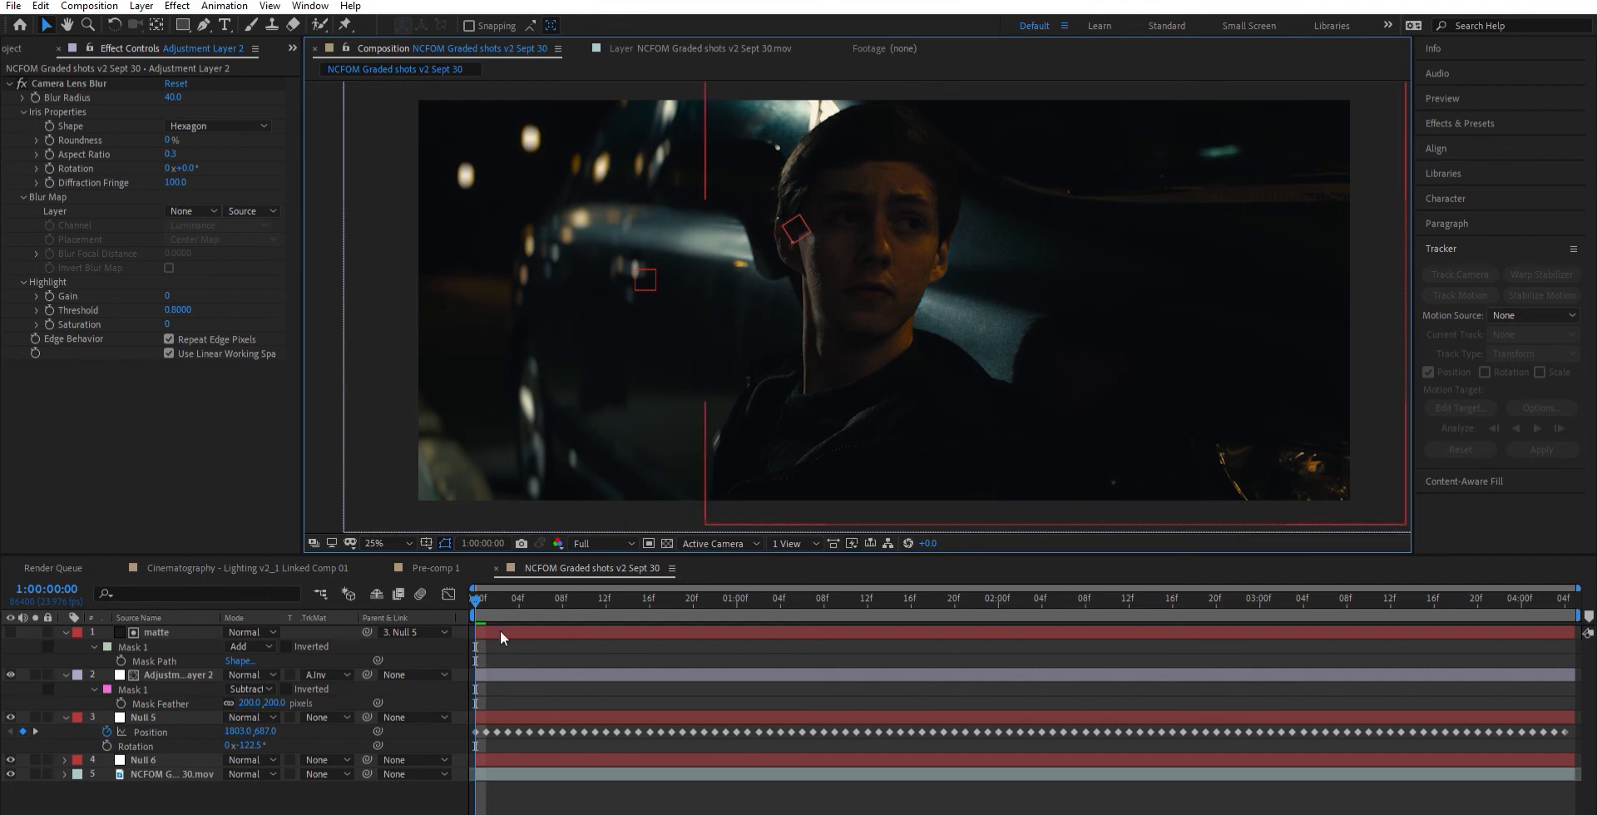
- Check the mask at 1:00:00:20, then return to the first frame and parent the adjustment layer to Null 6
click(513, 674)
drag(521, 586, 762, 587)
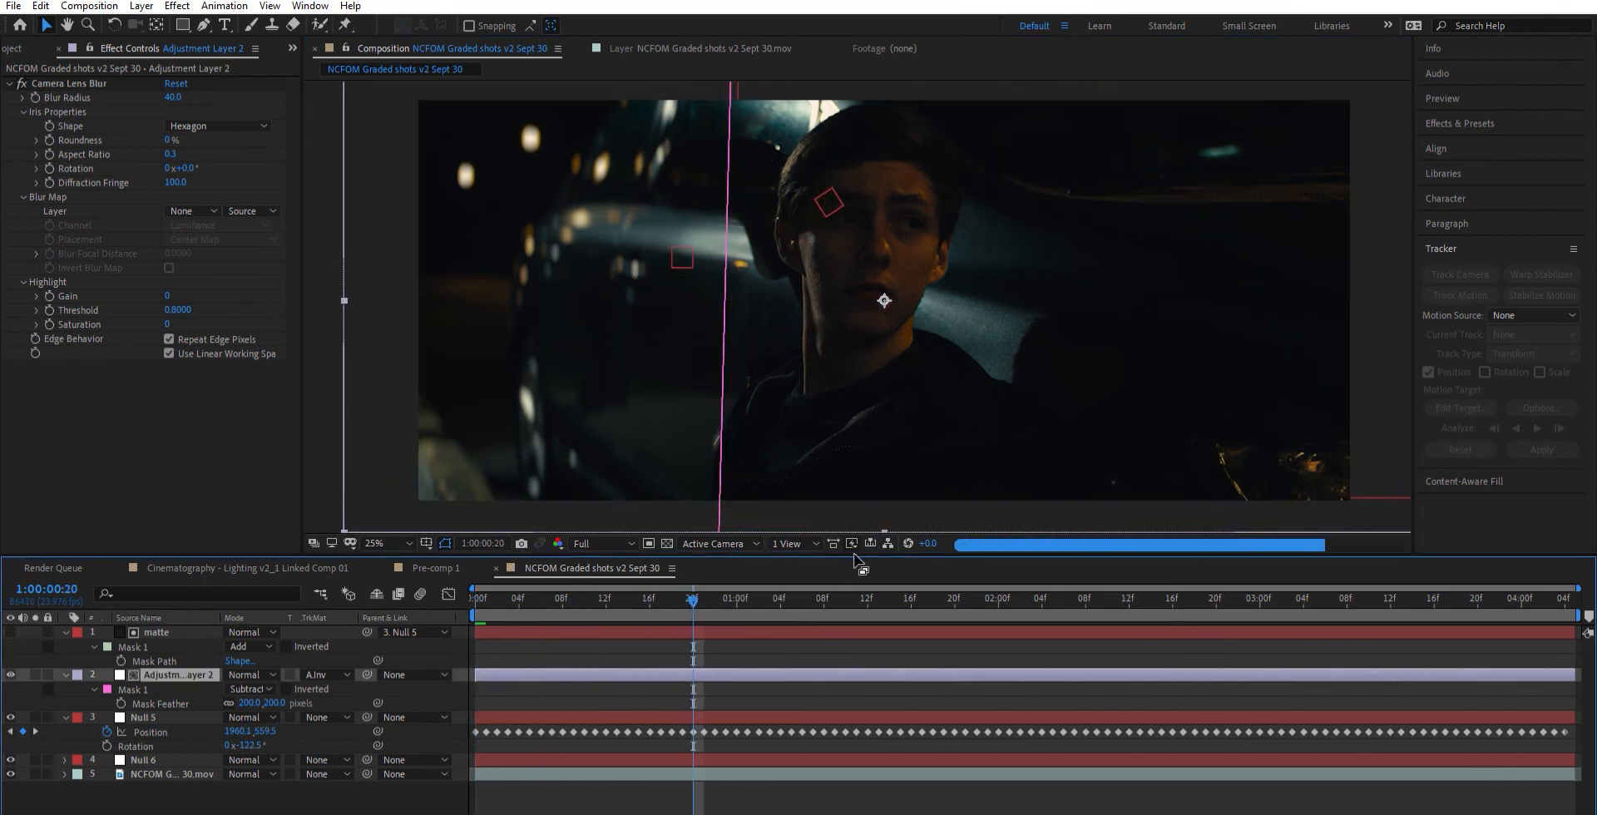
drag(481, 588, 467, 580)
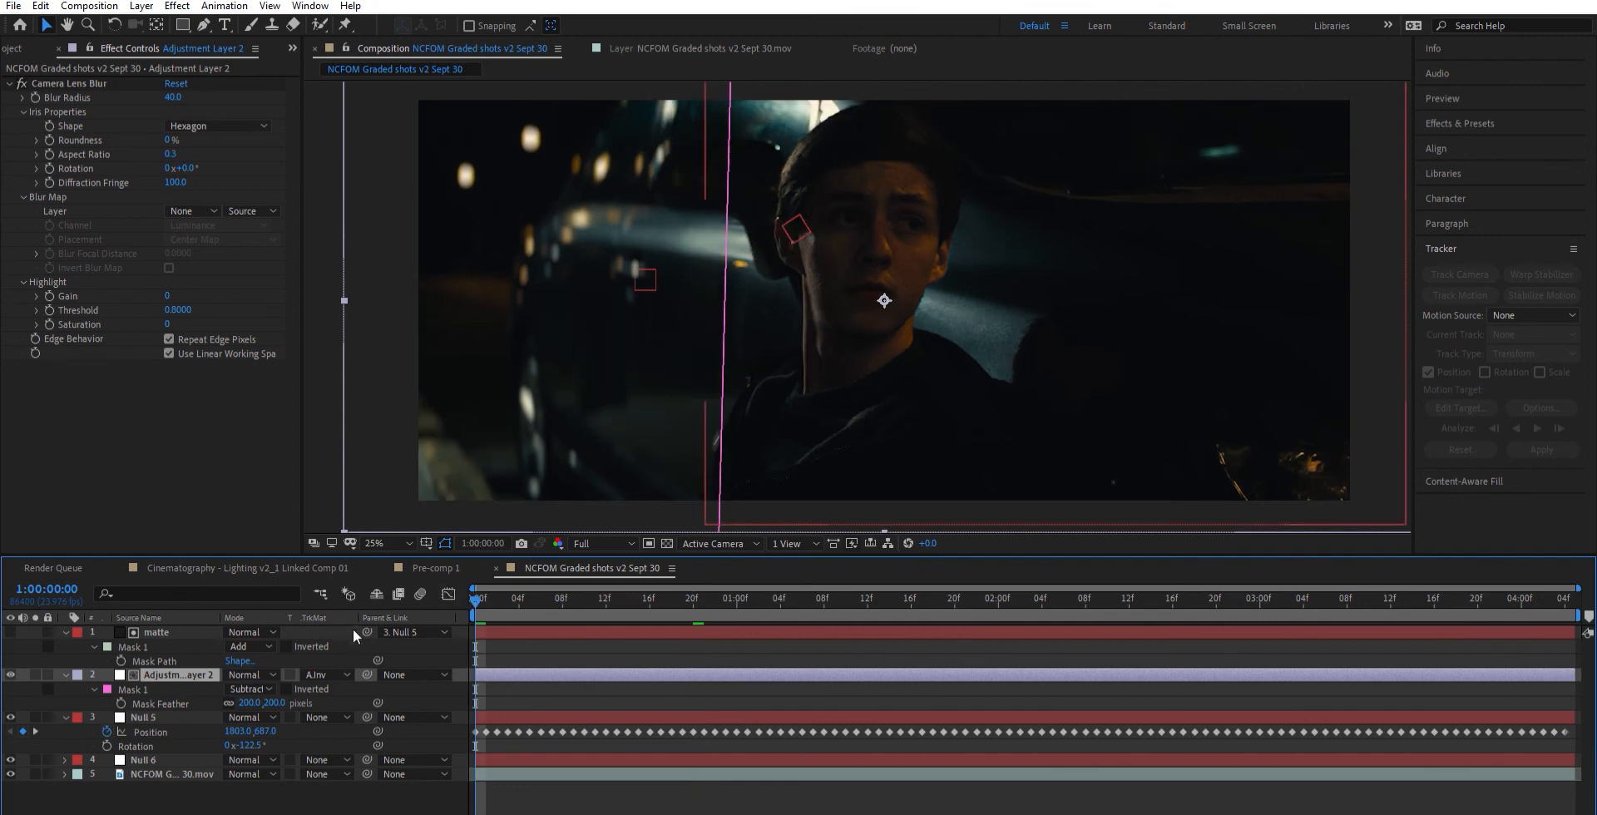
drag(367, 675, 153, 757)
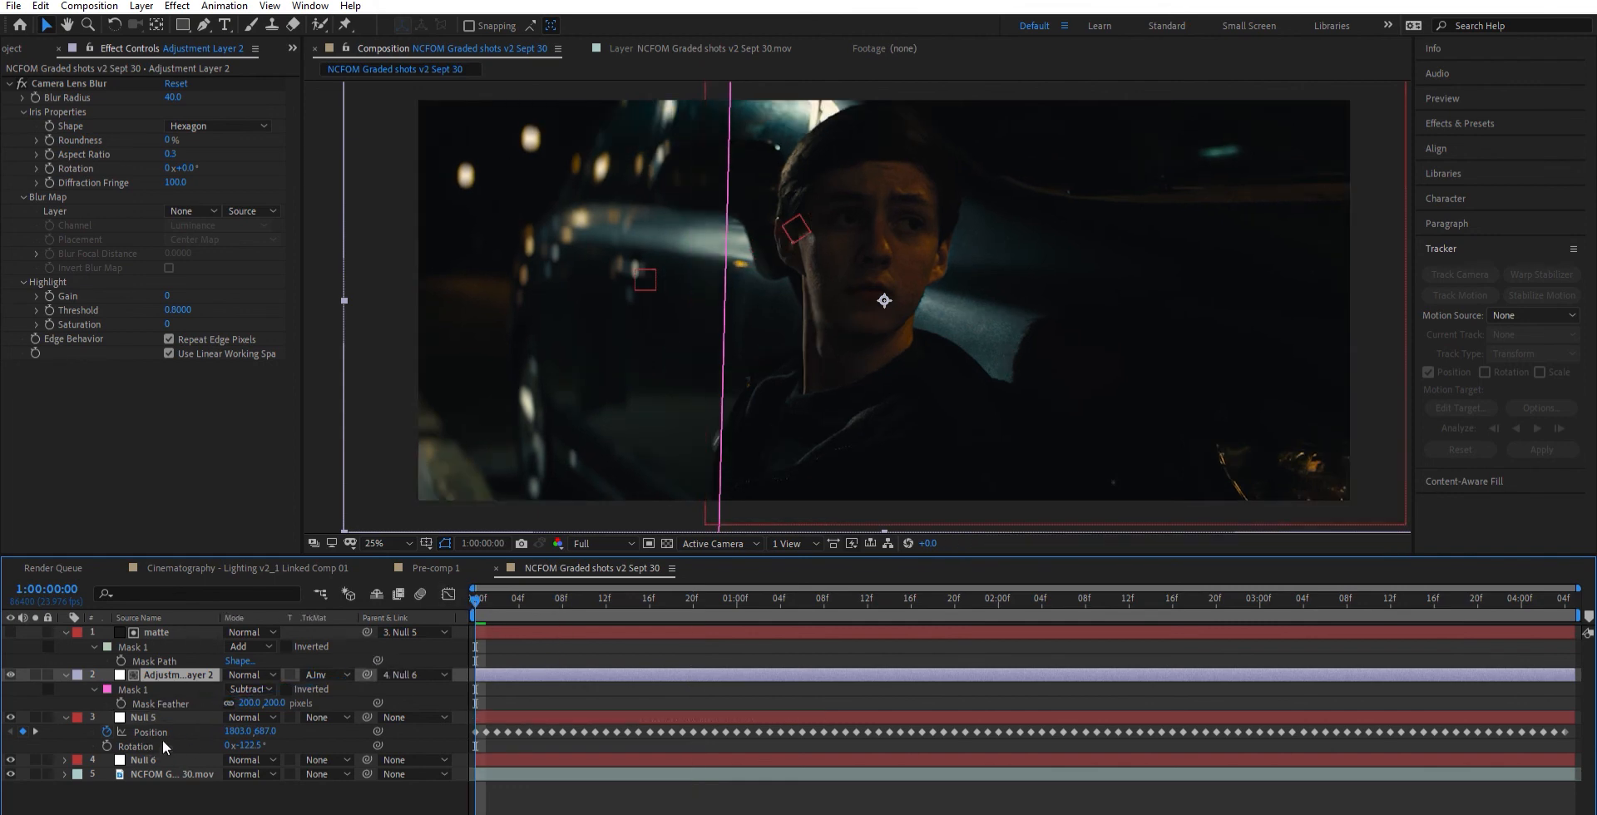
- Scrub from the start to 1:00:02:13 to check how the adjustment layer's mask follows Null 6
click(162, 759)
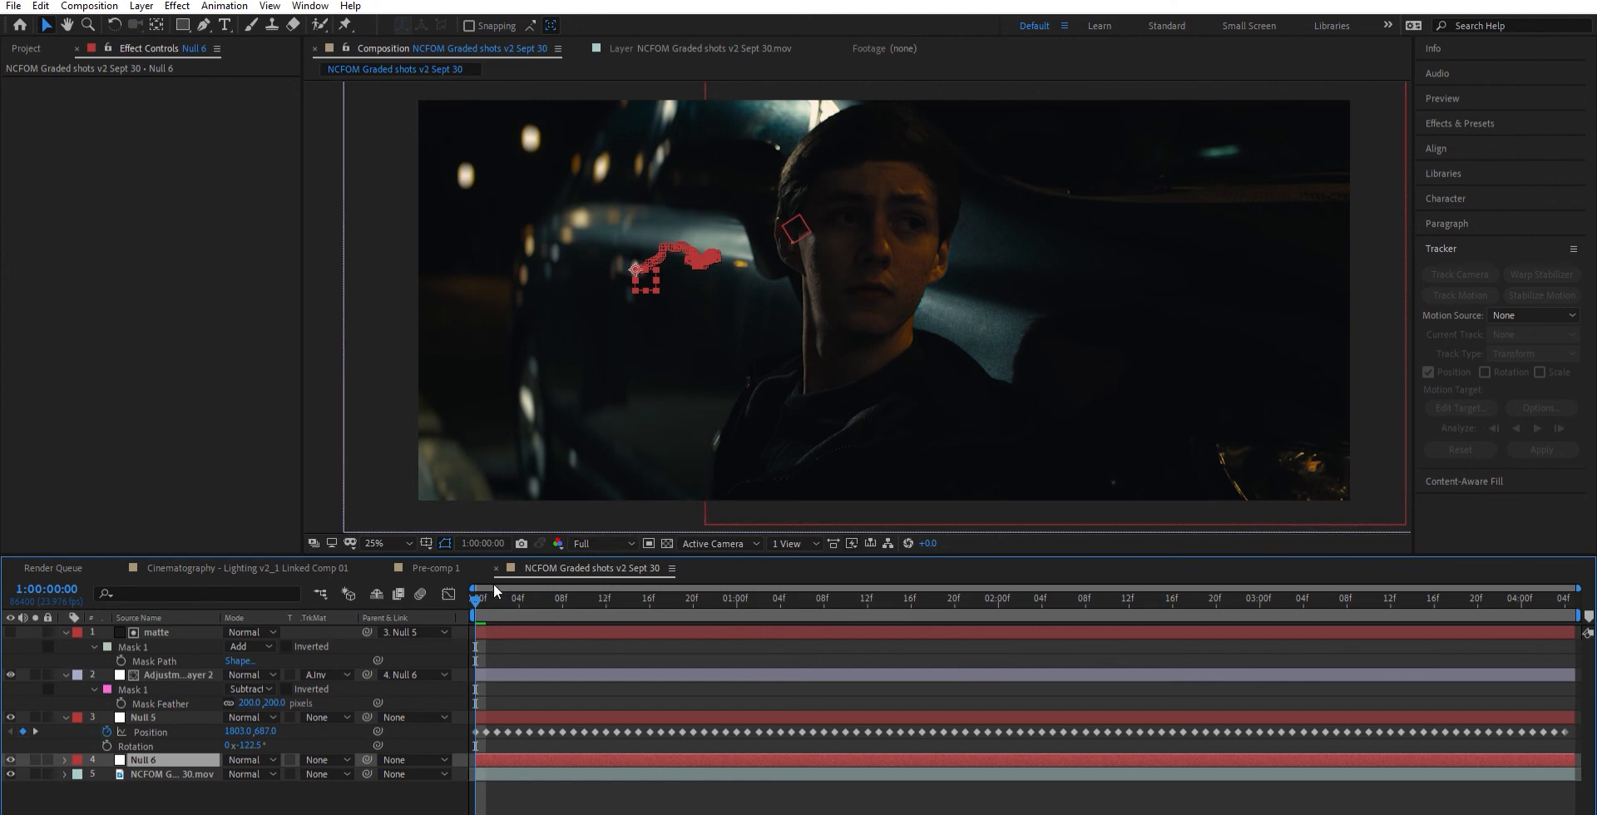
drag(496, 589, 857, 601)
click(632, 674)
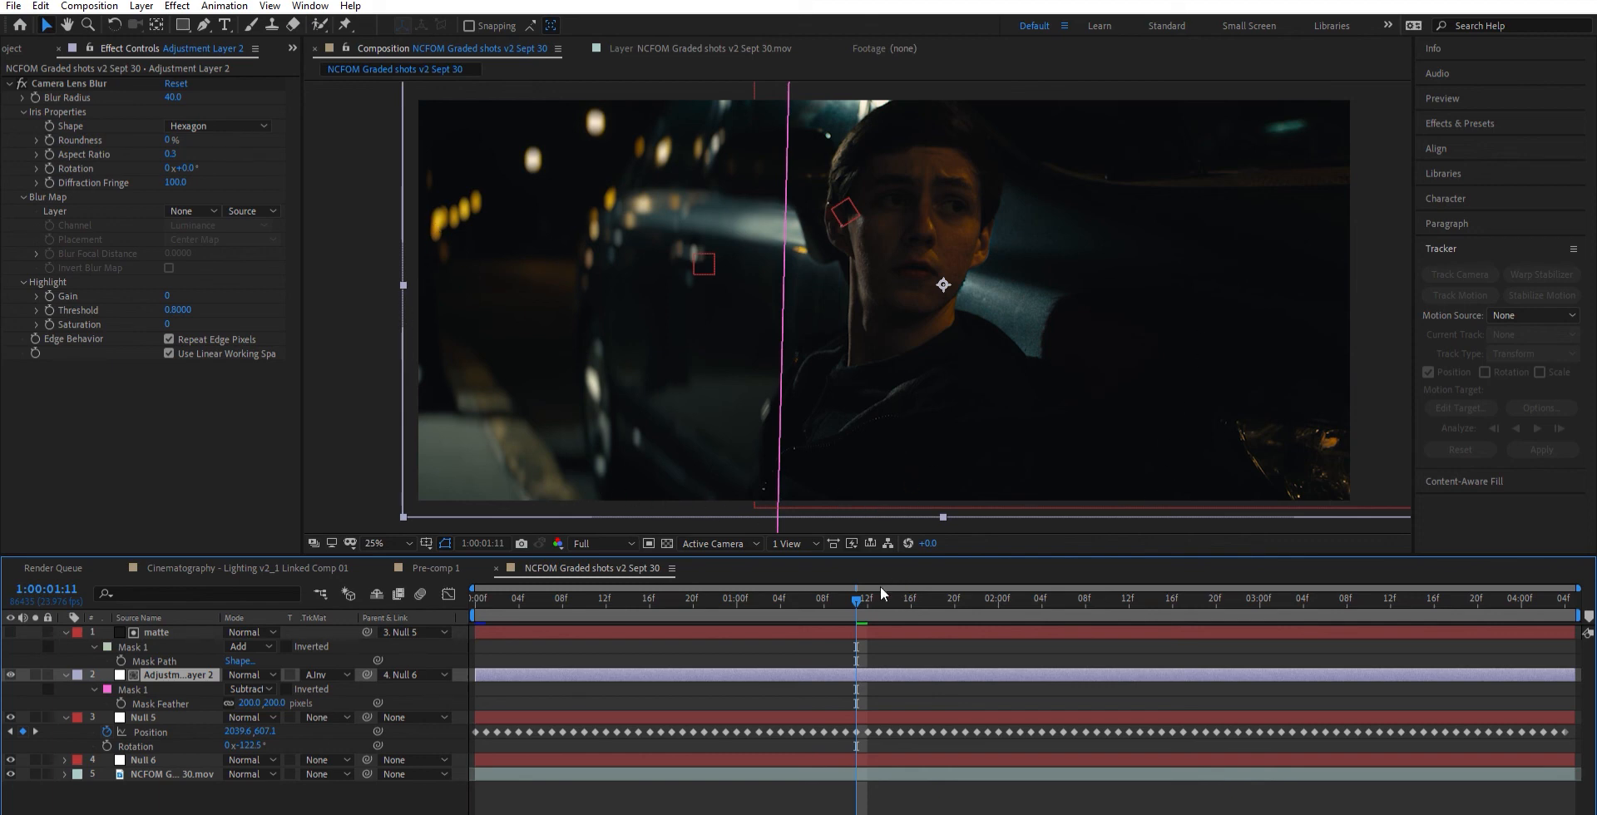
drag(880, 586, 1136, 615)
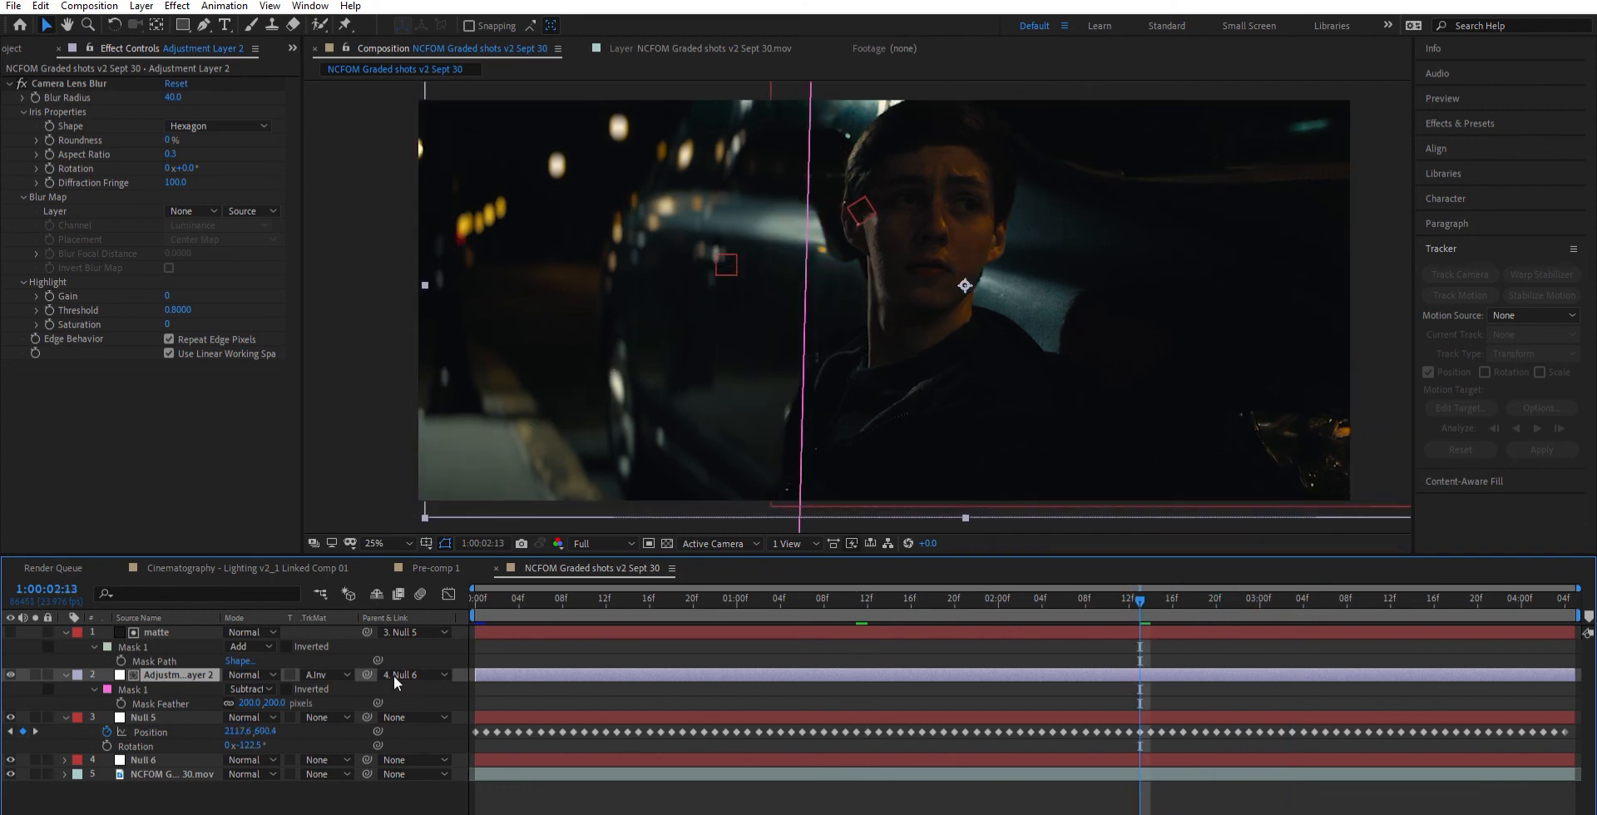
- Scale the adjustment layer to 127% and shift its mask edge back toward the man
key(s)
drag(249, 687, 258, 677)
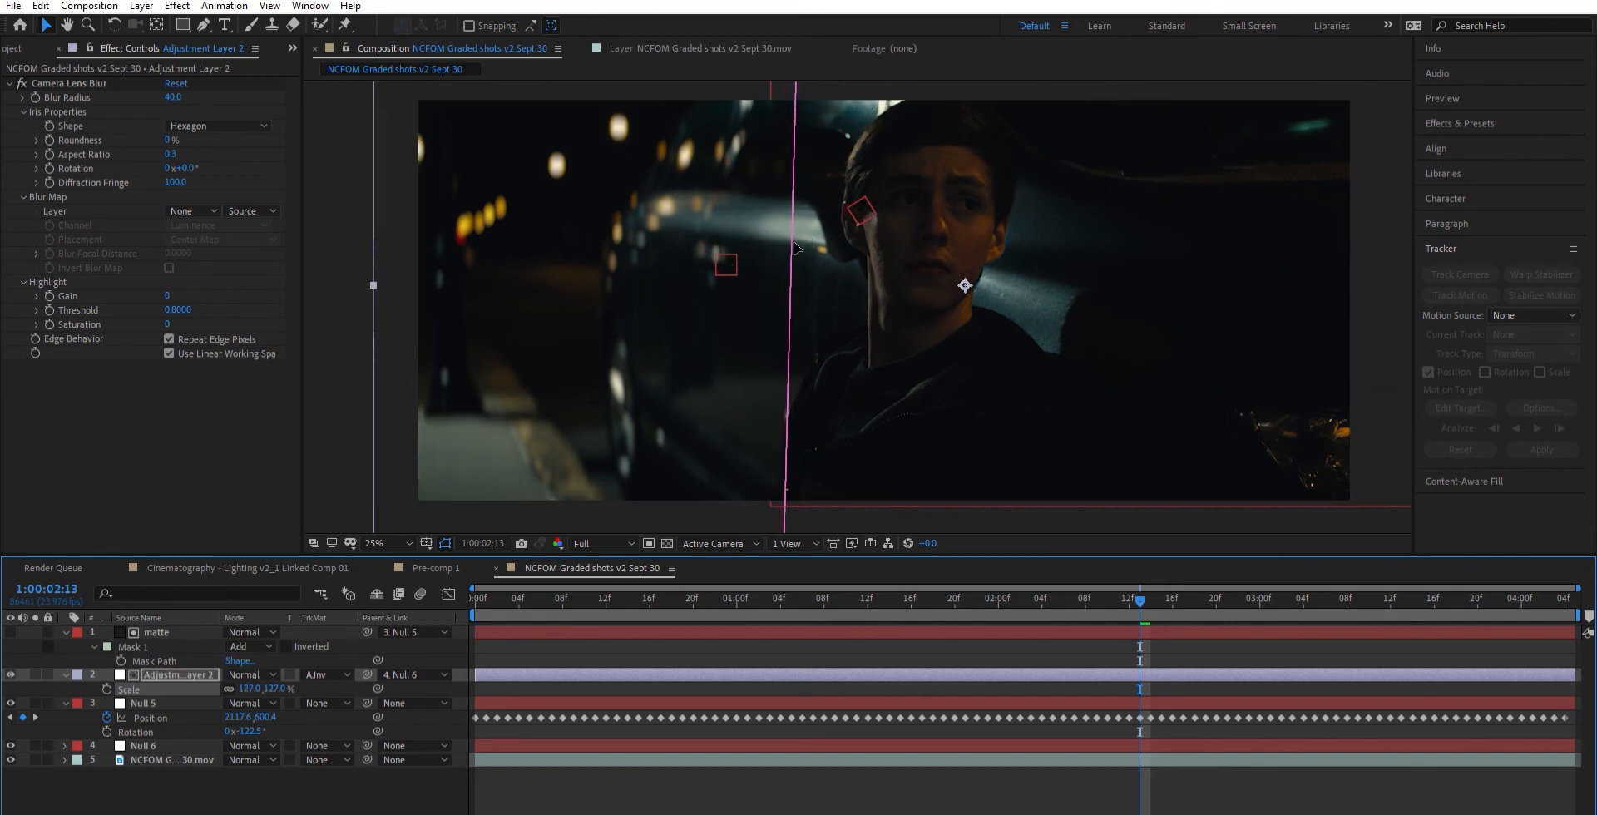
drag(793, 243, 804, 243)
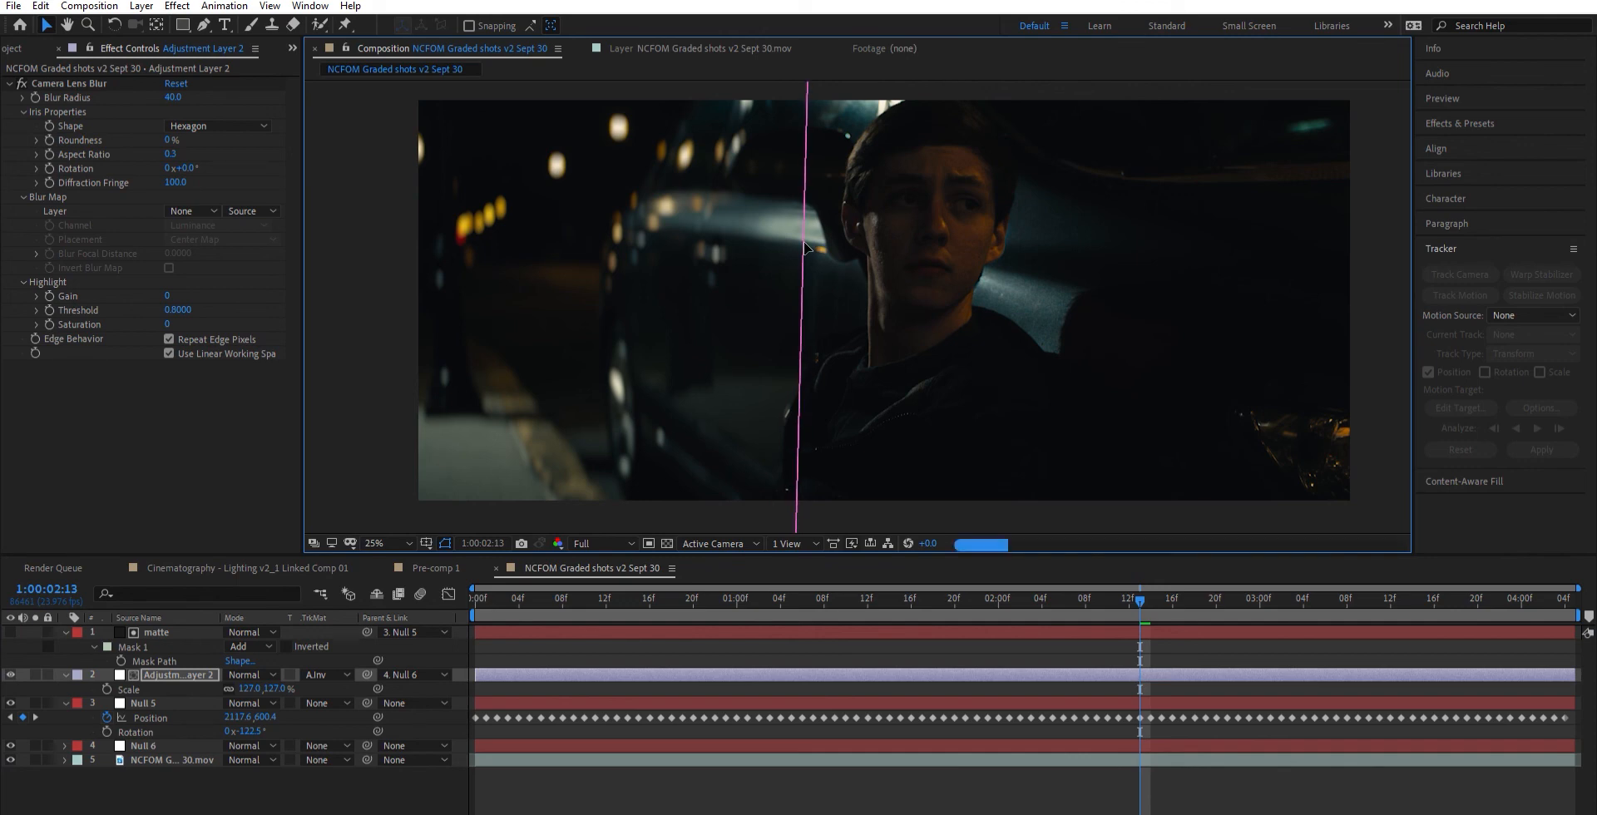
- Set the mask feather on the matte layer to 10 pixels
click(172, 634)
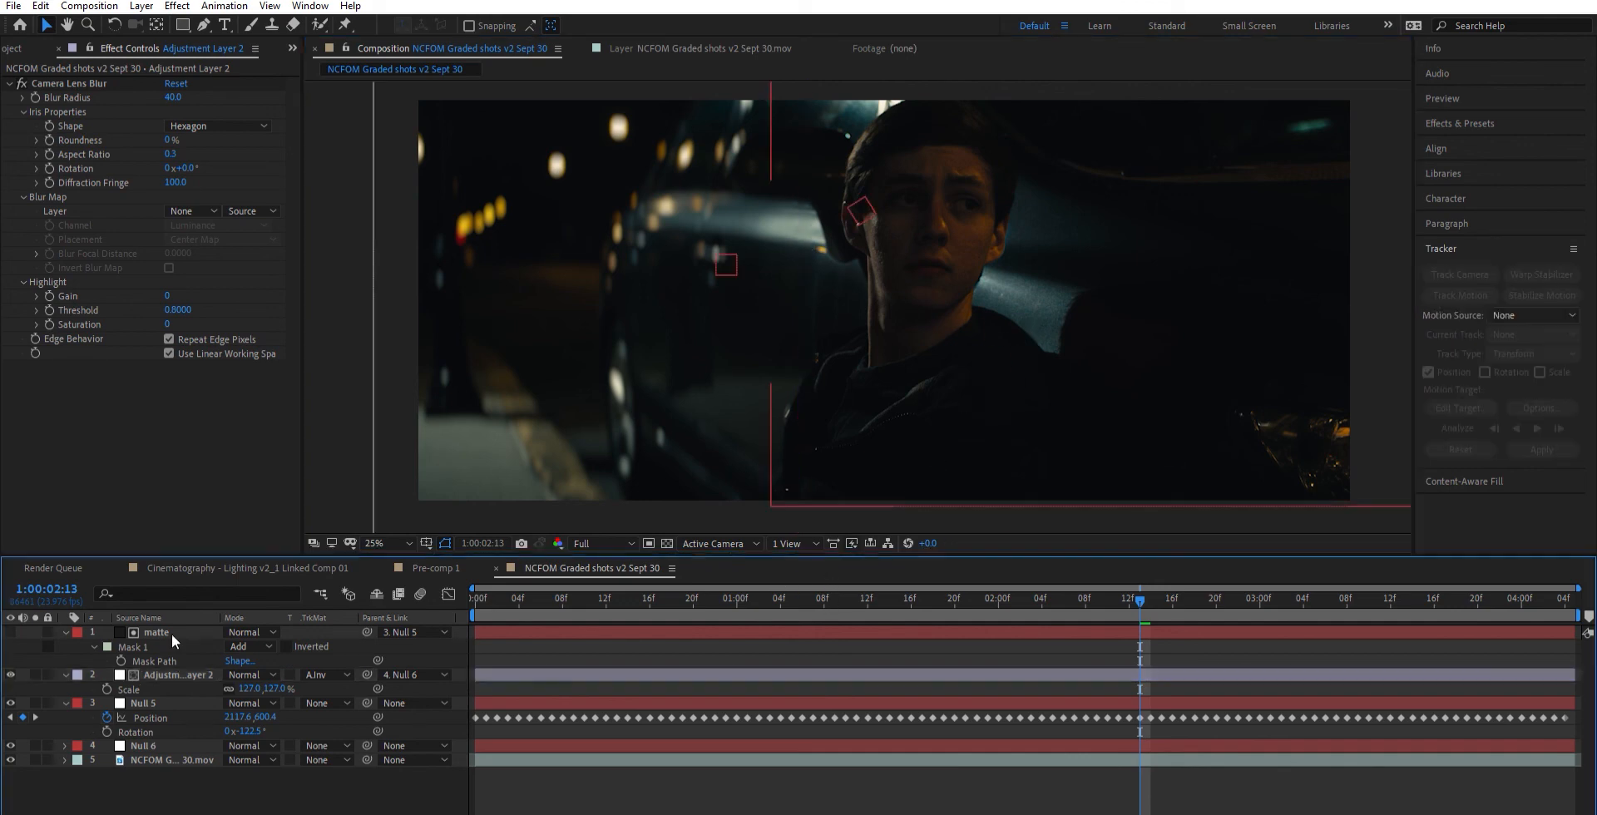
click(171, 632)
key(f)
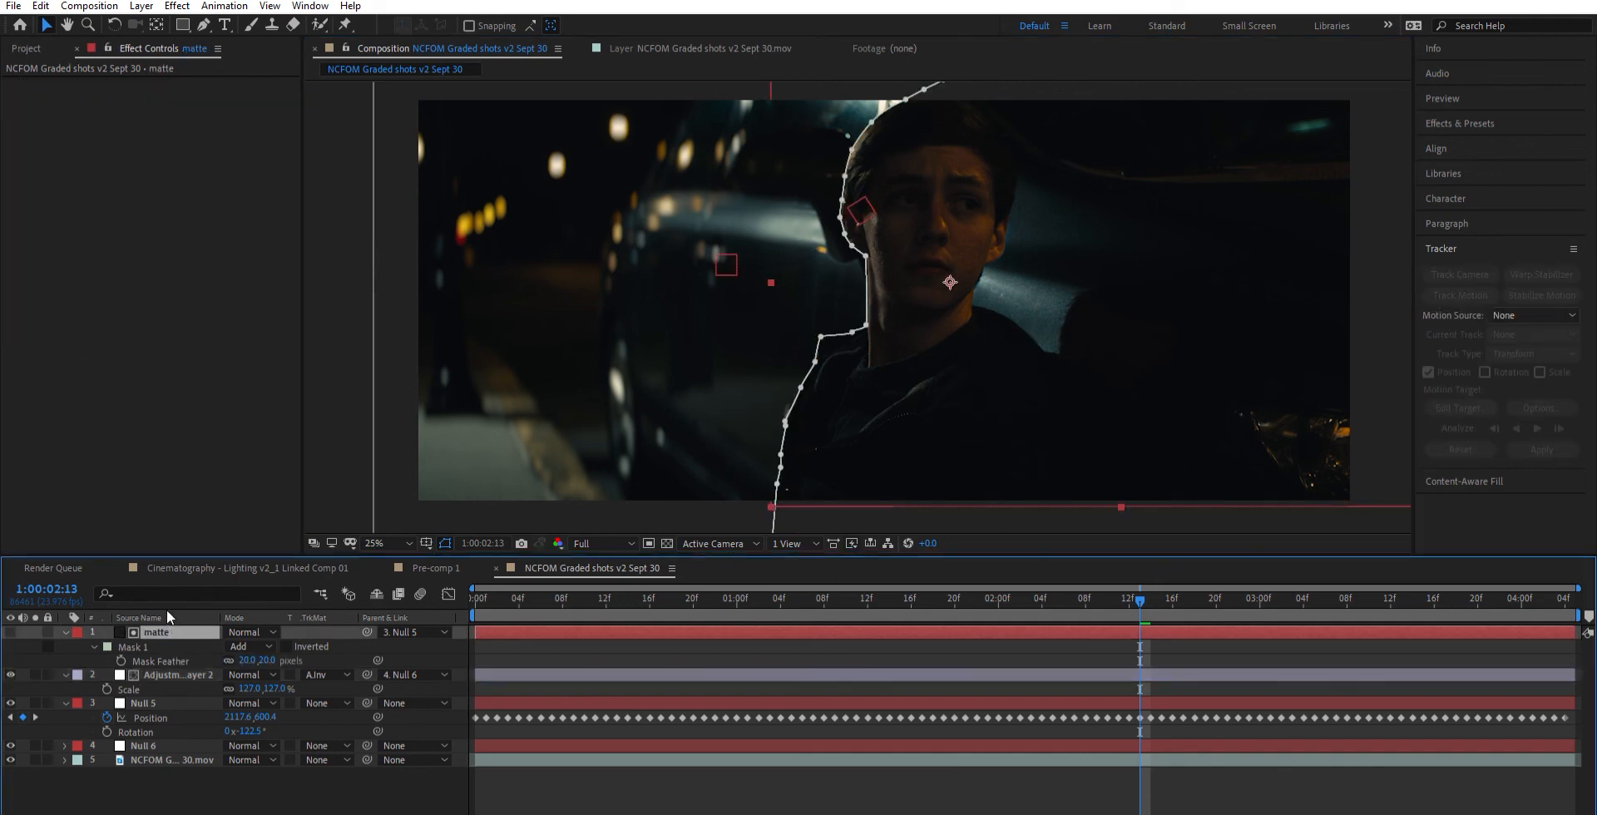
click(247, 661)
text(10)
click(713, 520)
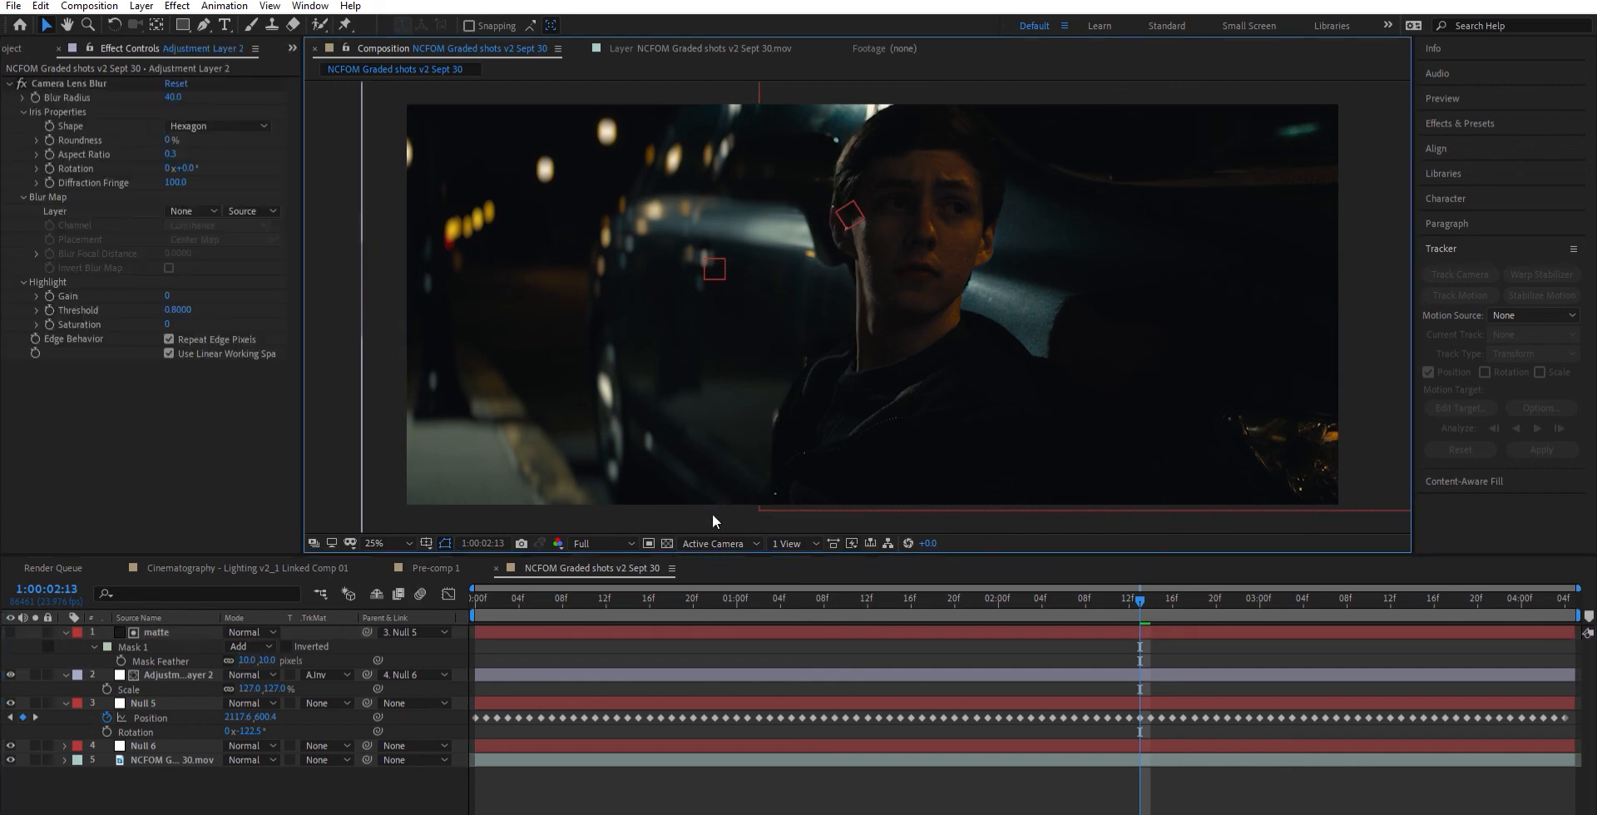
- Preview the shot at half resolution and scrub through it to check the background blur and matte edges
click(623, 586)
key(space)
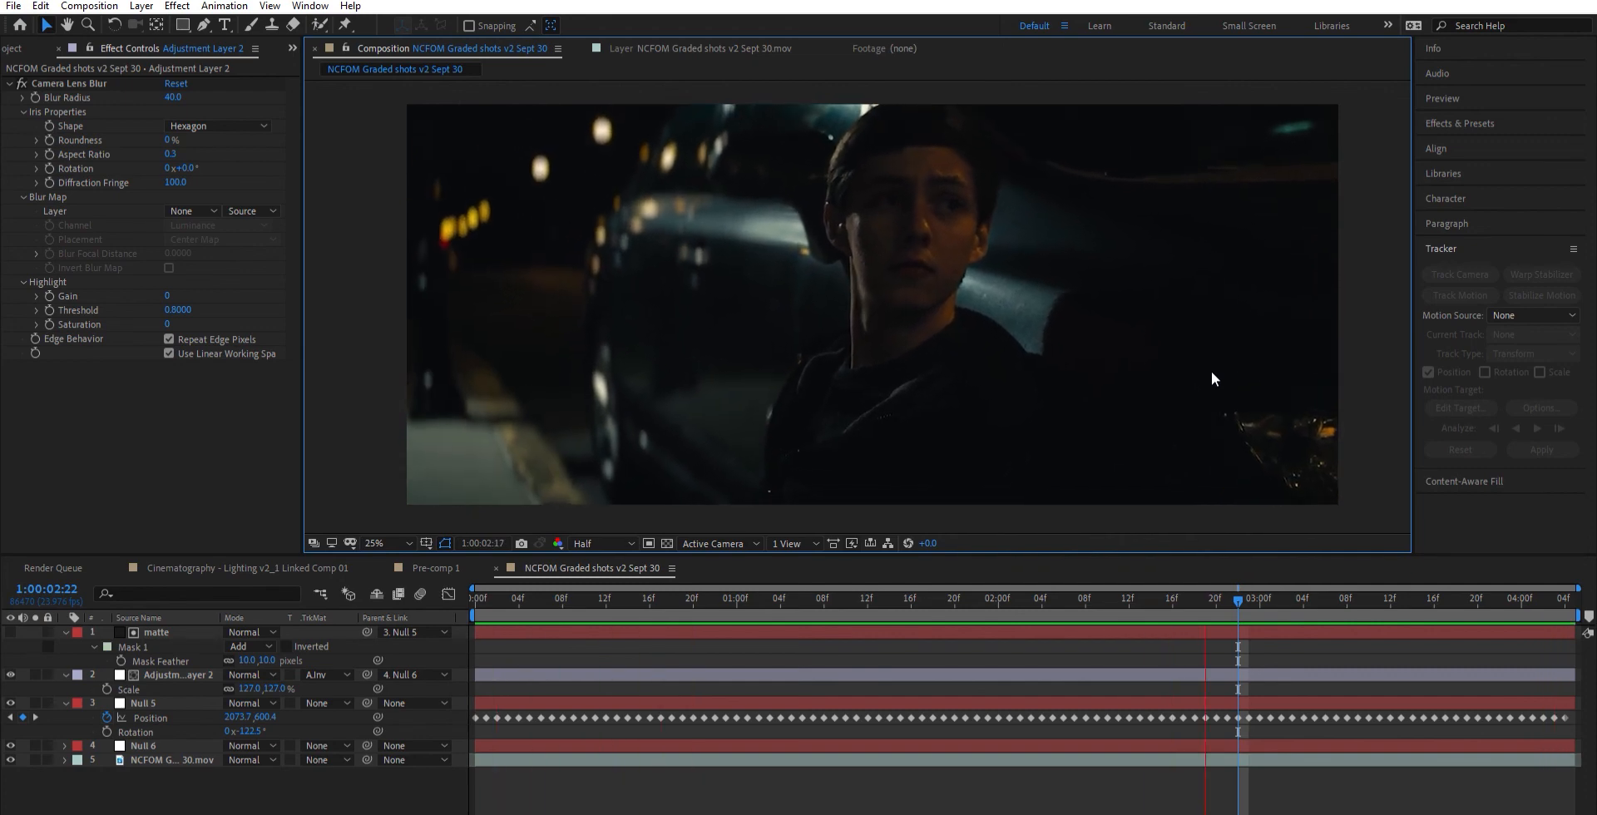
key(space)
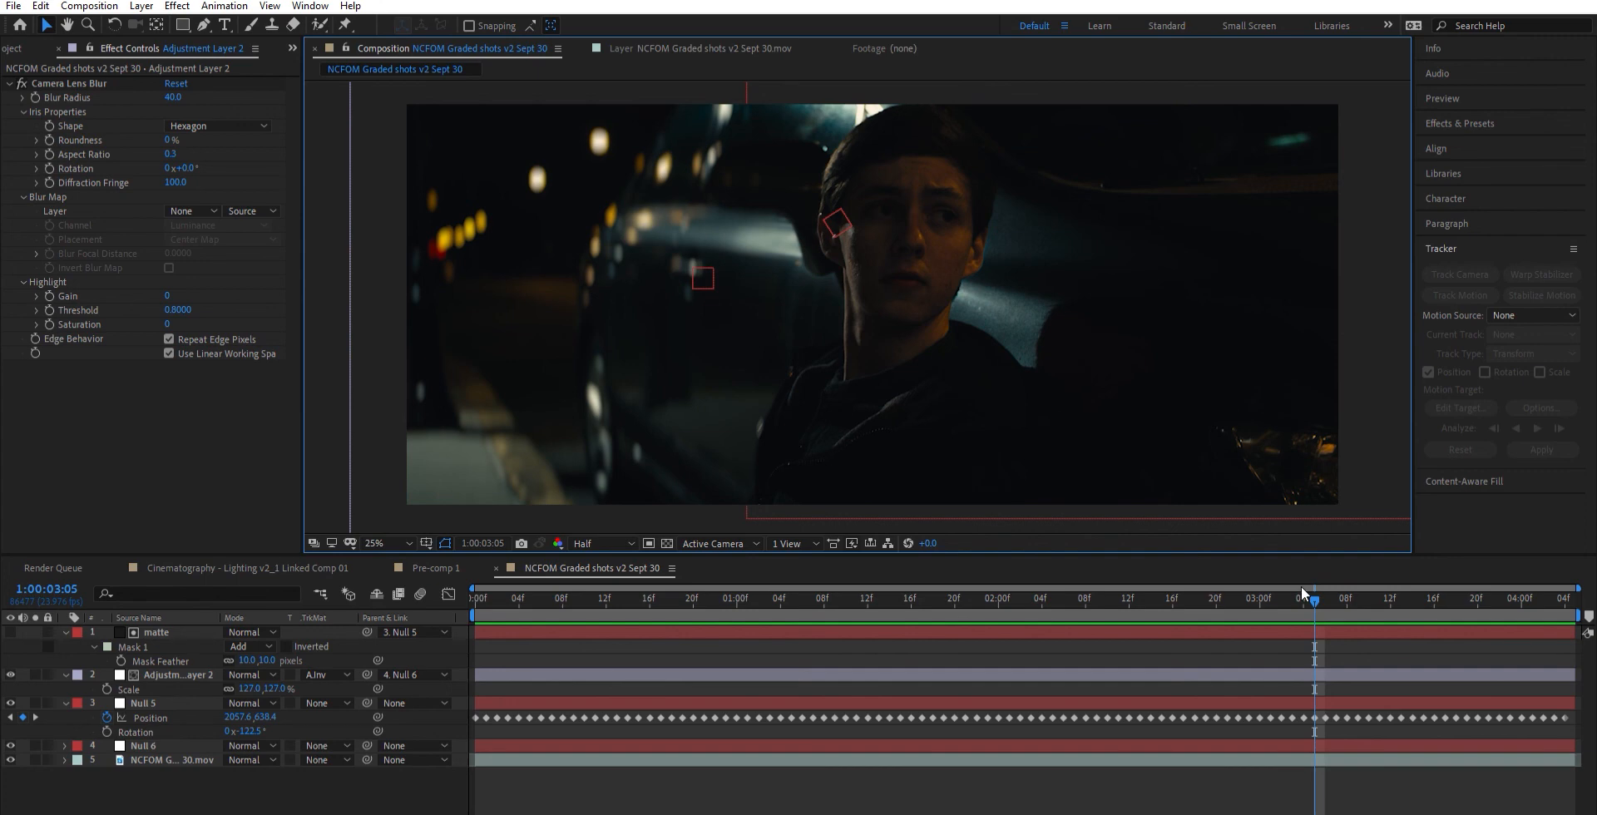
mouse_move(1301, 585)
mouse_down()
mouse_move(503, 611)
mouse_move(879, 647)
mouse_move(1499, 632)
mouse_move(900, 637)
mouse_move(489, 609)
mouse_move(856, 625)
mouse_move(1285, 583)
mouse_up()
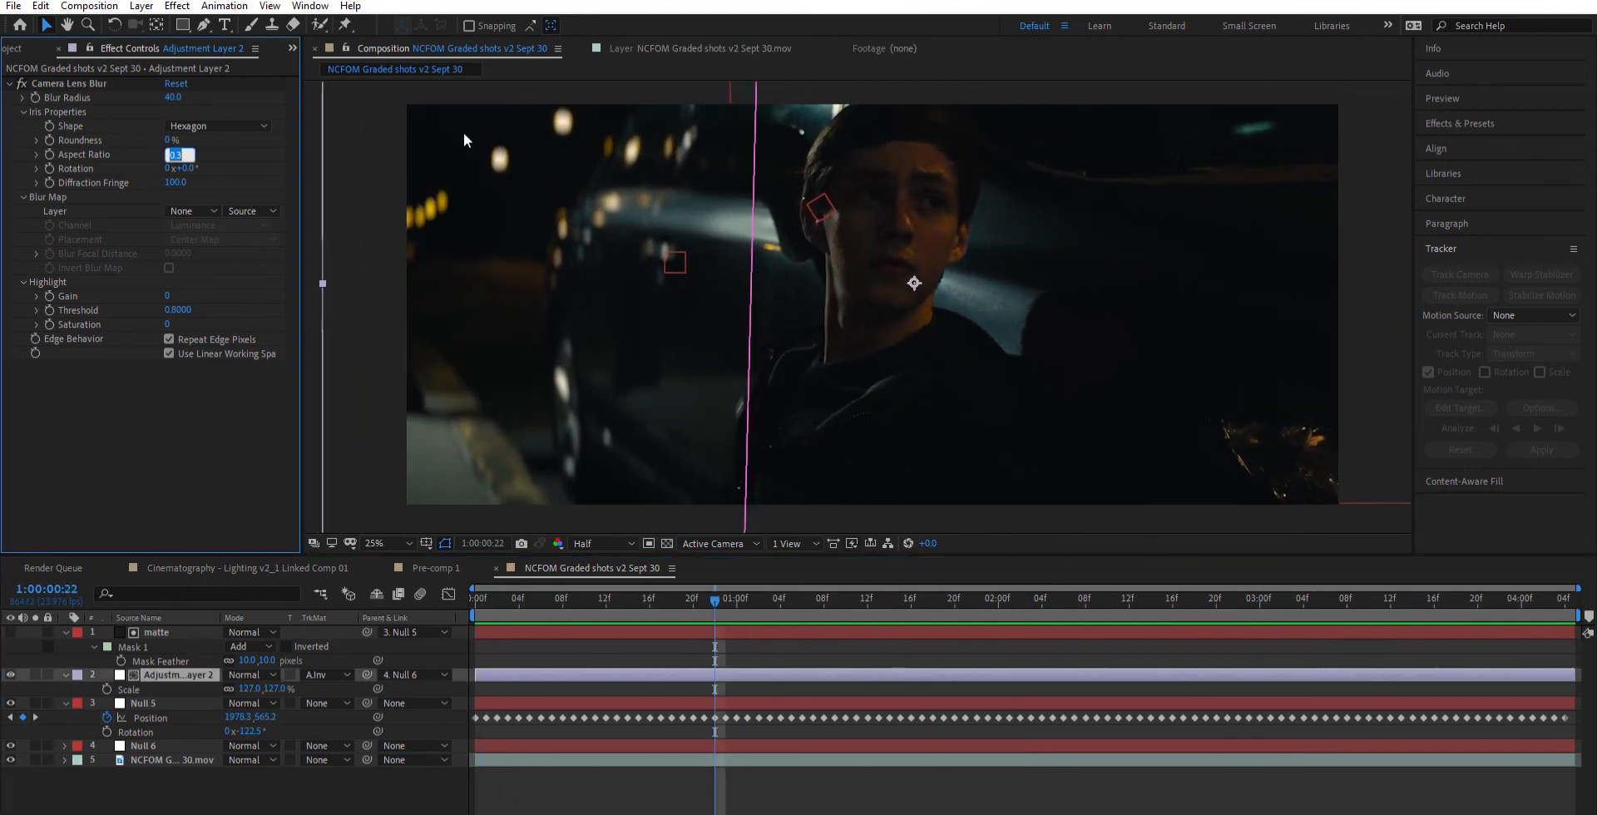
- Set the Camera Lens Blur aspect ratio on the adjustment layer to 1
text(1)
key(Return)
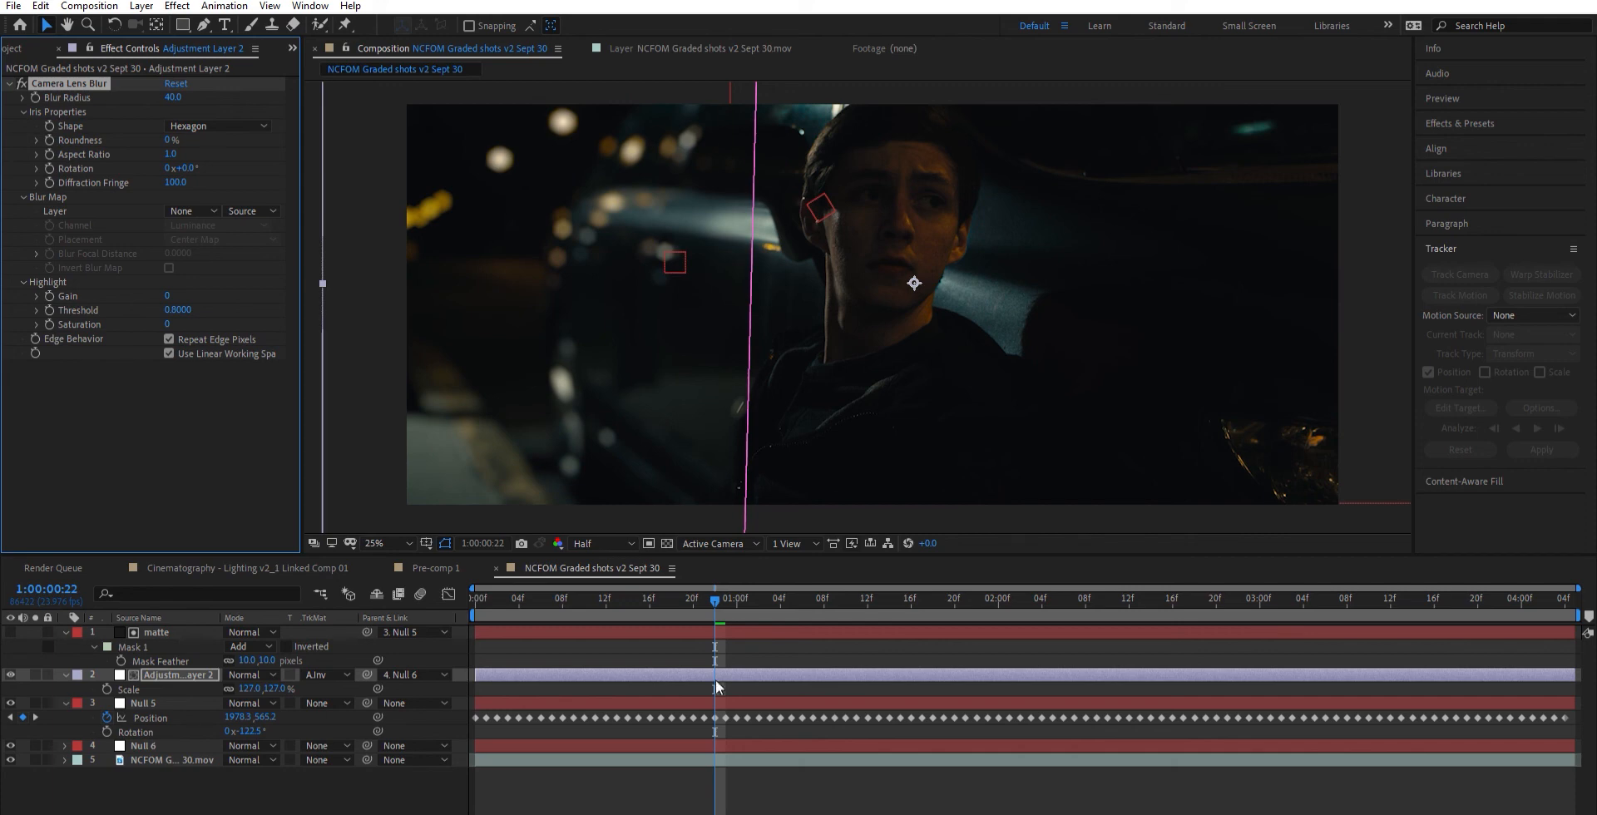
click(796, 647)
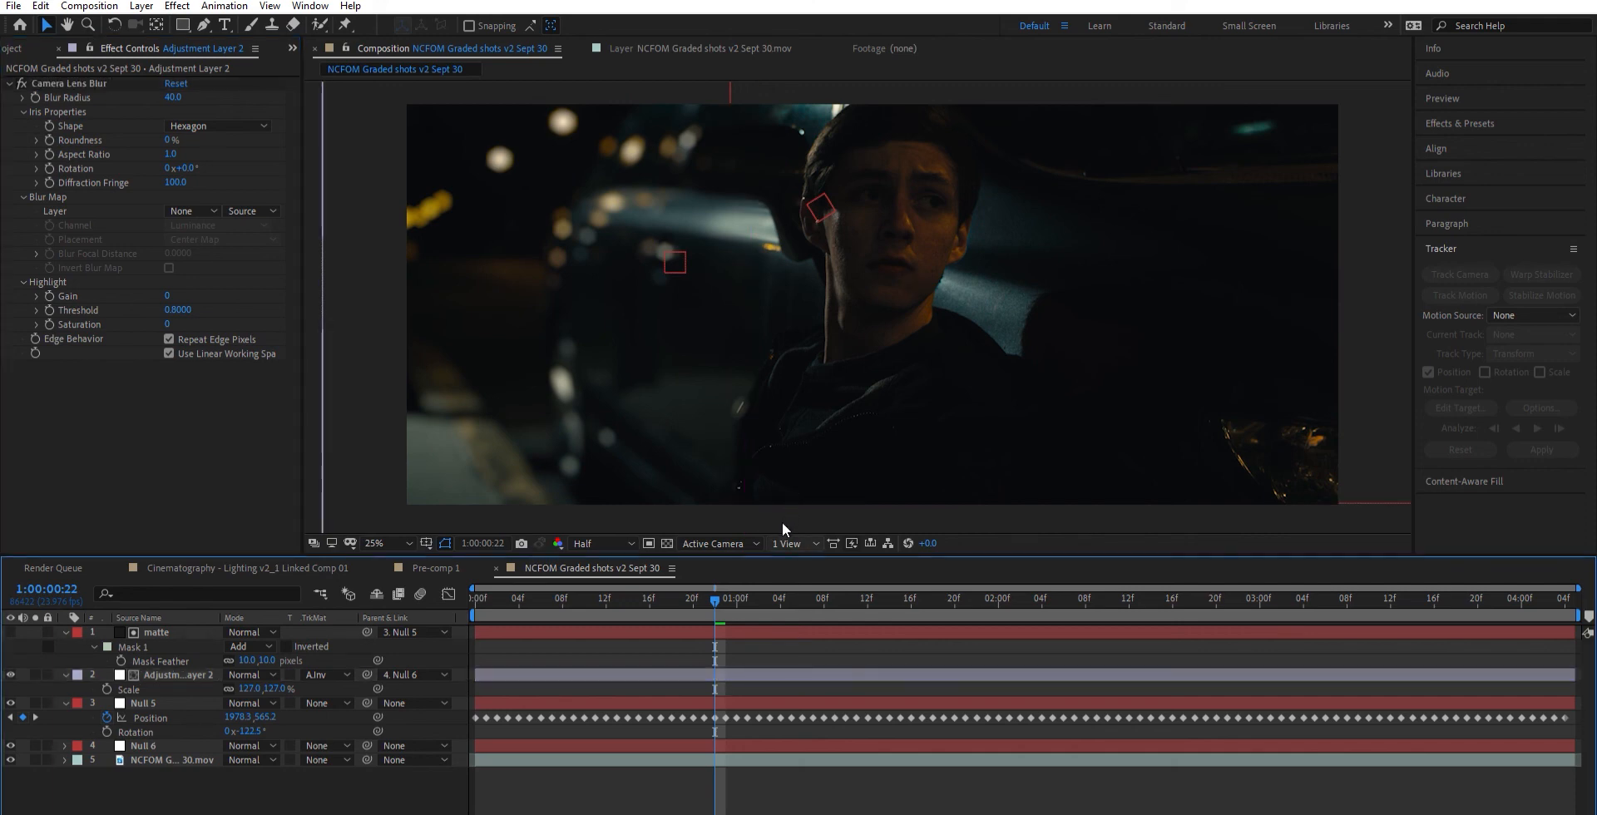
- Set the Camera Lens Blur radius to 28 and check the background at 1:00:02:06
click(172, 97)
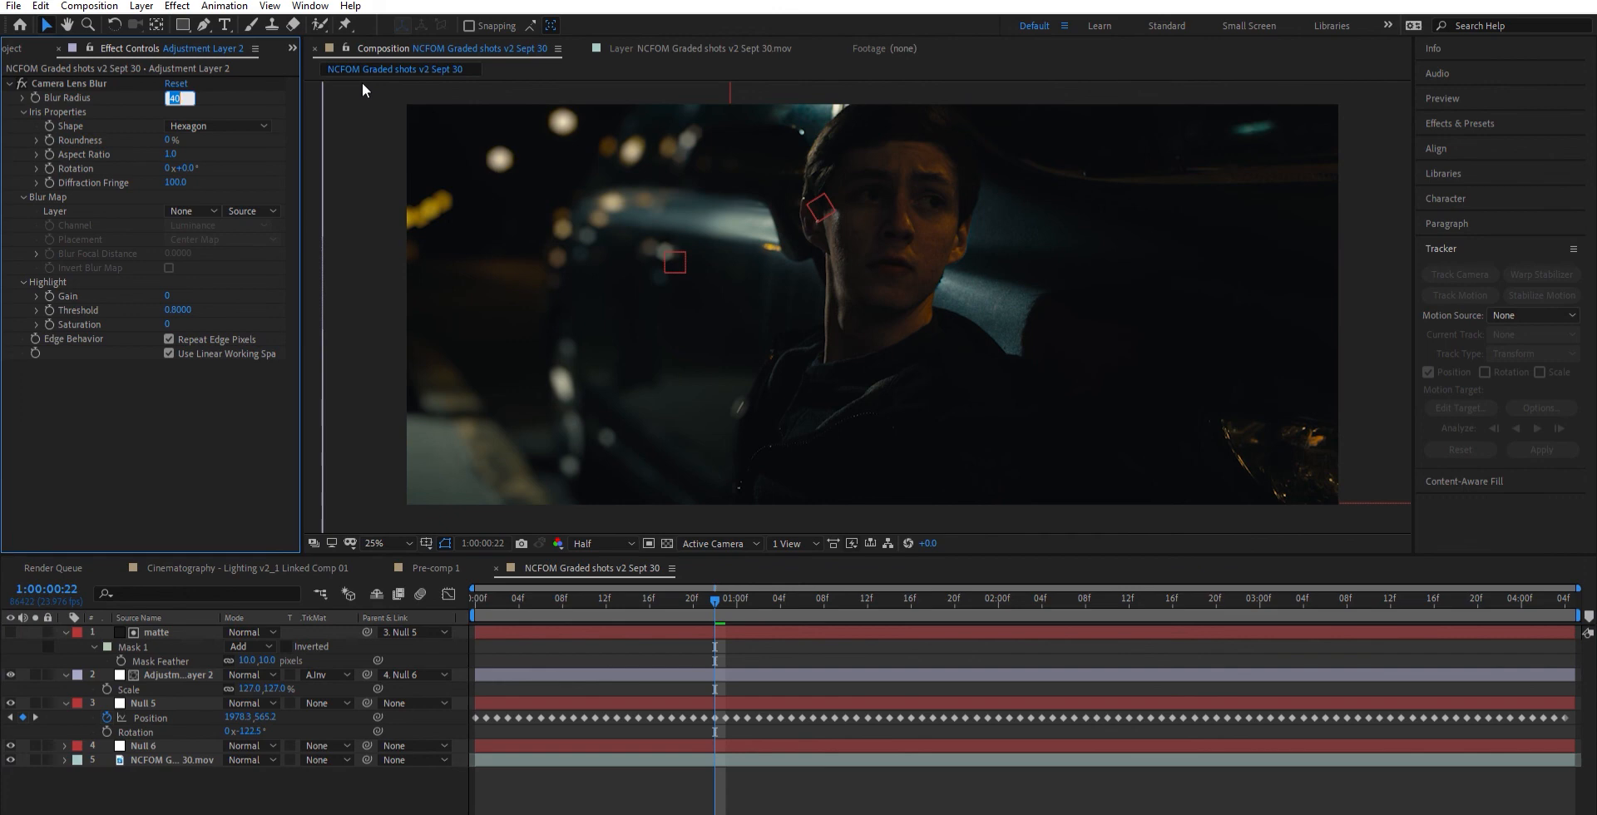
text(28)
key(Return)
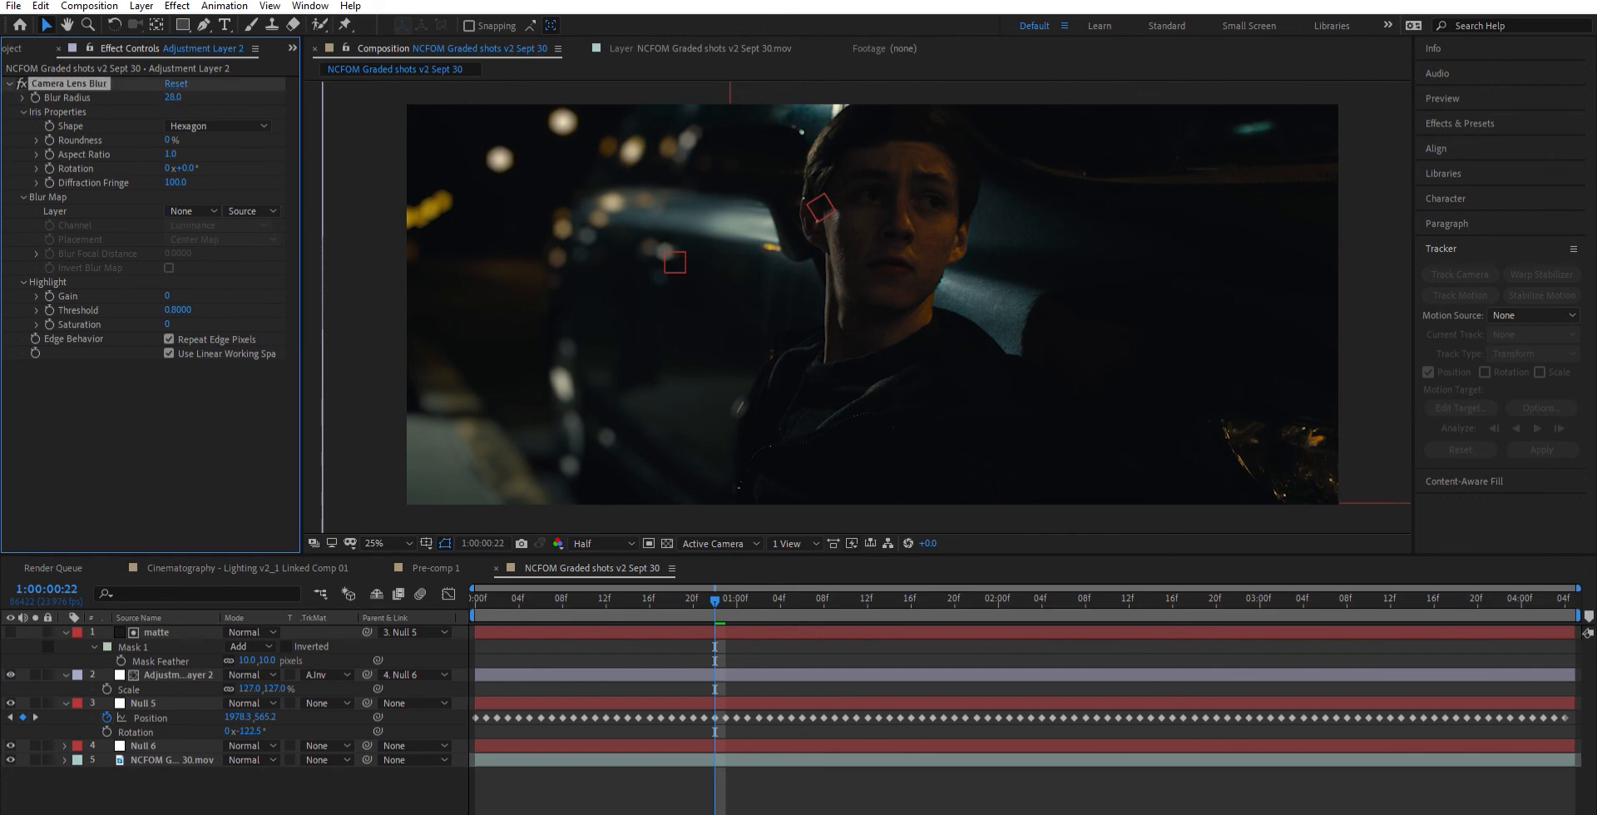
click(841, 640)
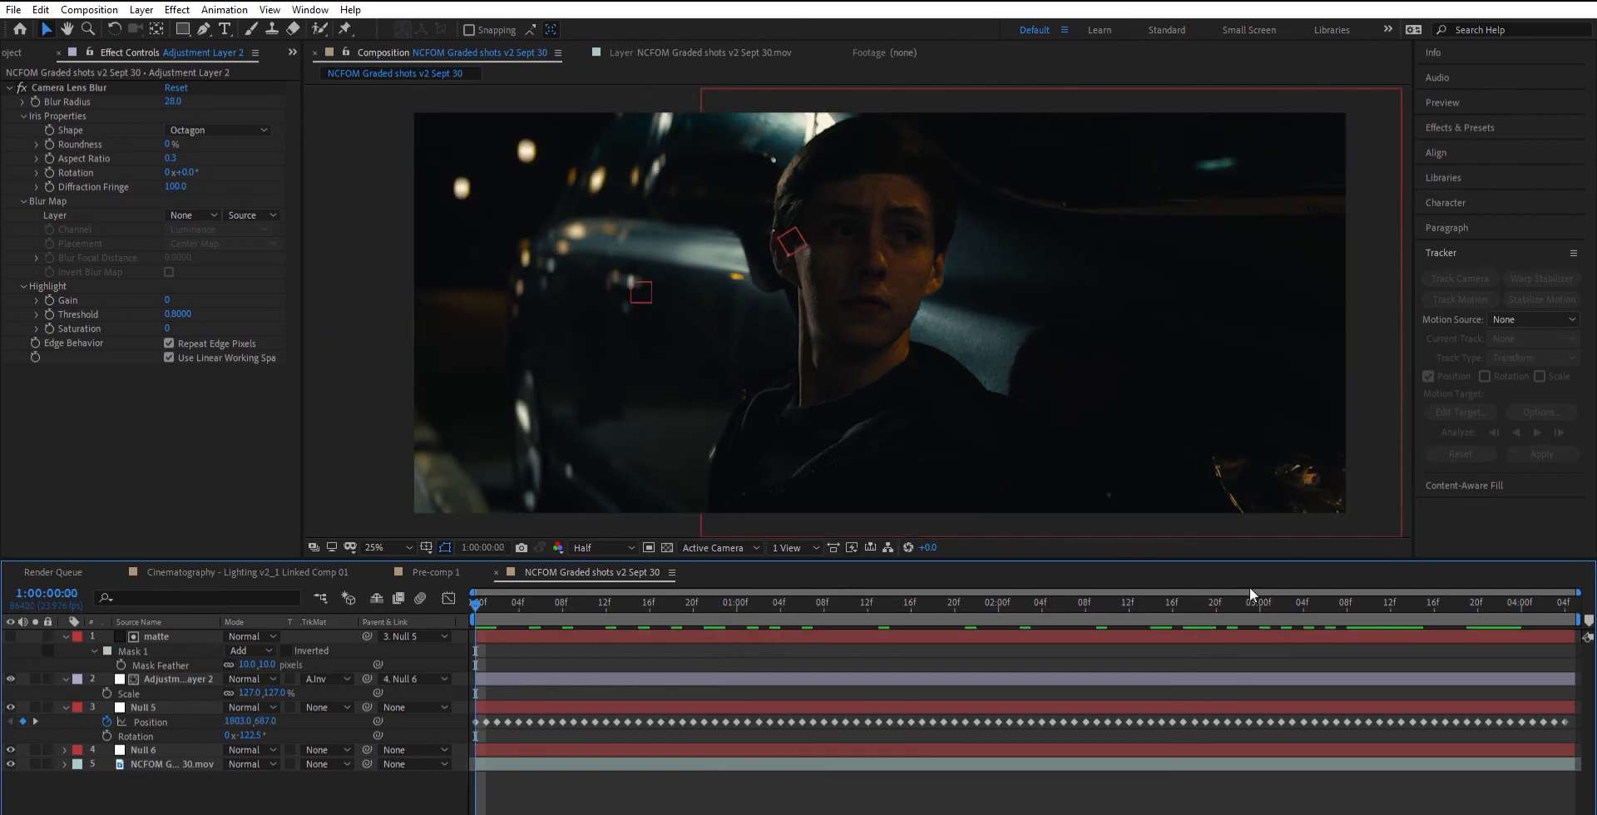
click(1063, 587)
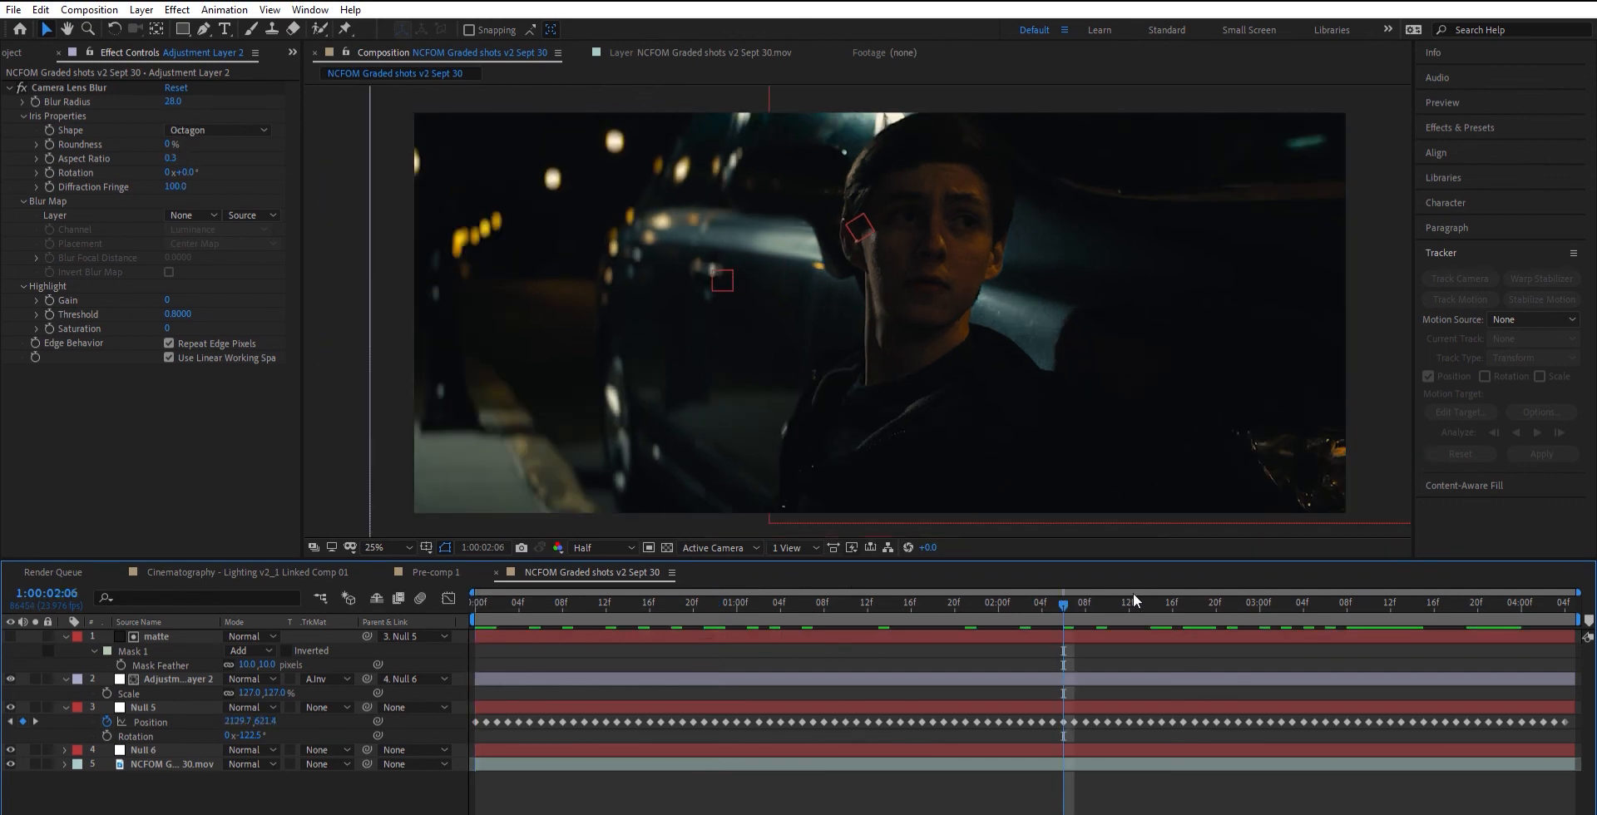